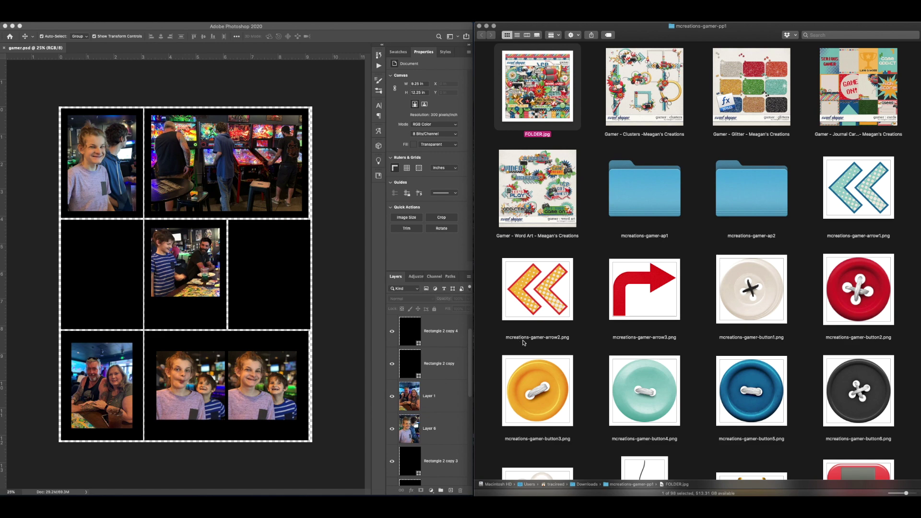
Browse the gamer kit's contents and open its Gamer - Journal Cards folder.
{"action": "scroll", "coordinate": [614, 229], "scroll_direction": "down", "scroll_amount": 10}
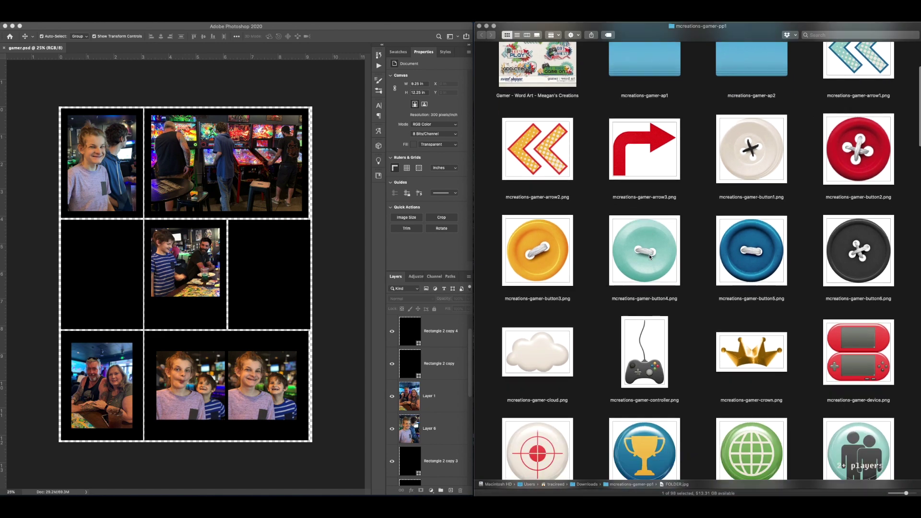
{"action": "scroll", "coordinate": [649, 257], "scroll_direction": "up", "scroll_amount": 10}
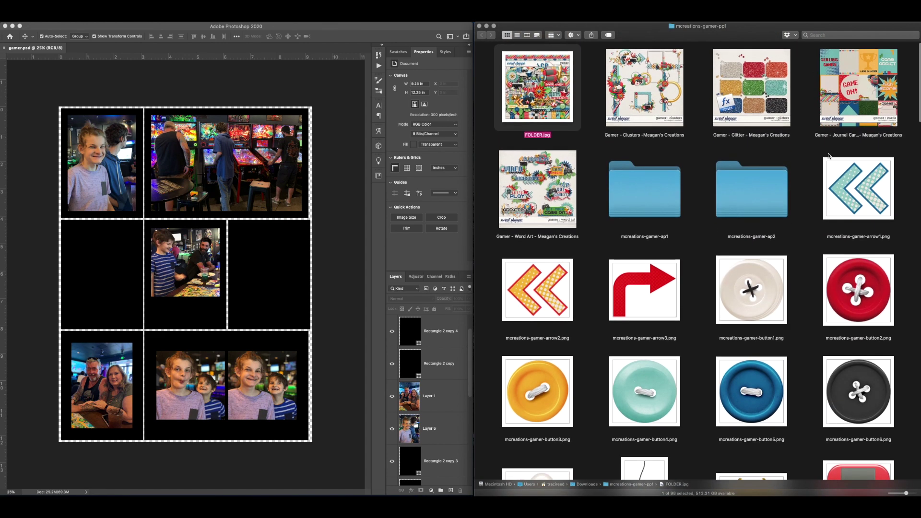
{"action": "left_click", "coordinate": [871, 111]}
{"action": "double_click", "coordinate": [872, 112]}
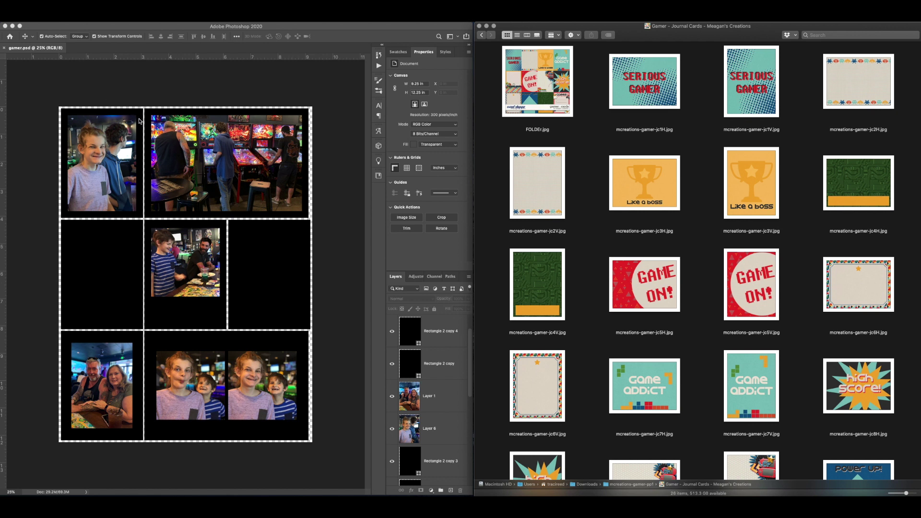
Place the vertical Game On journal card mcreations-gamer-jc5V.jpg over the empty right-hand rectangle of the layout's middle row.
{"action": "left_click", "coordinate": [734, 308]}
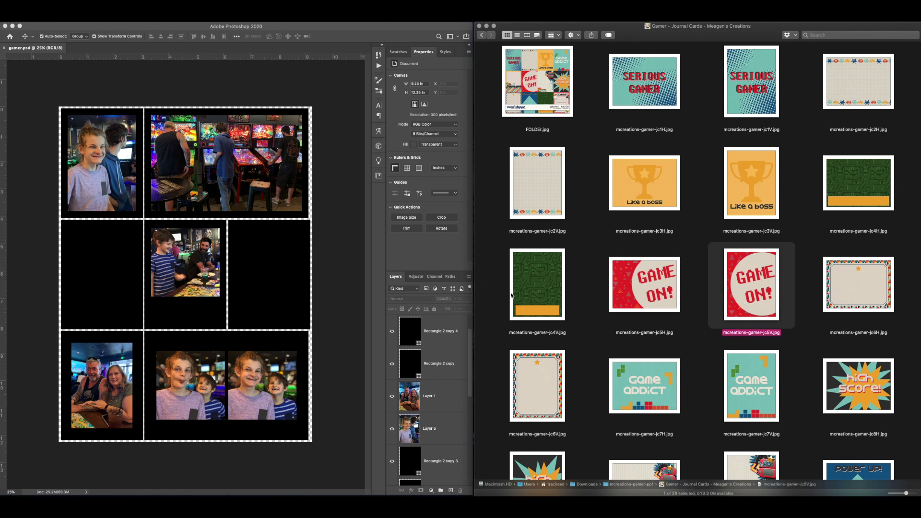
{"action": "left_click", "coordinate": [258, 277]}
{"action": "left_click", "coordinate": [259, 277]}
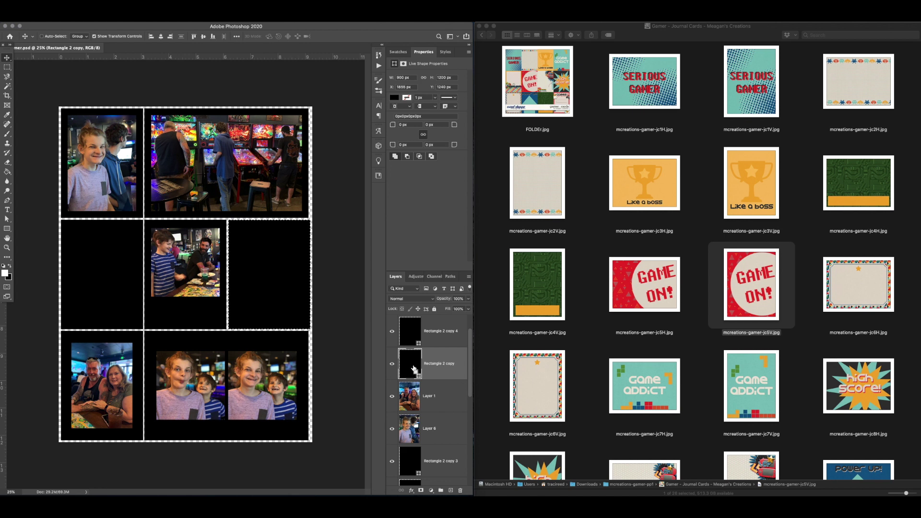
{"action": "left_click_drag", "start_coordinate": [751, 283], "coordinate": [311, 312]}
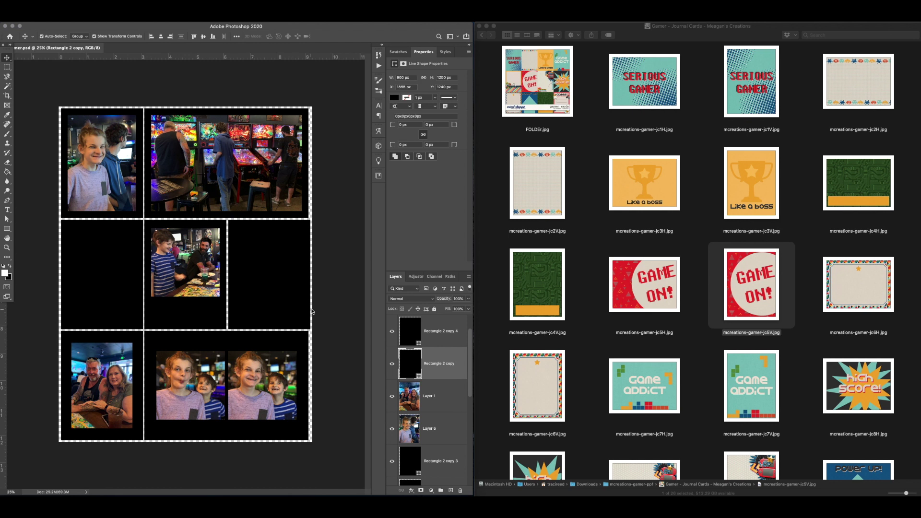
{"action": "left_click_drag", "start_coordinate": [312, 310], "coordinate": [312, 309]}
{"action": "key", "text": "Return"}
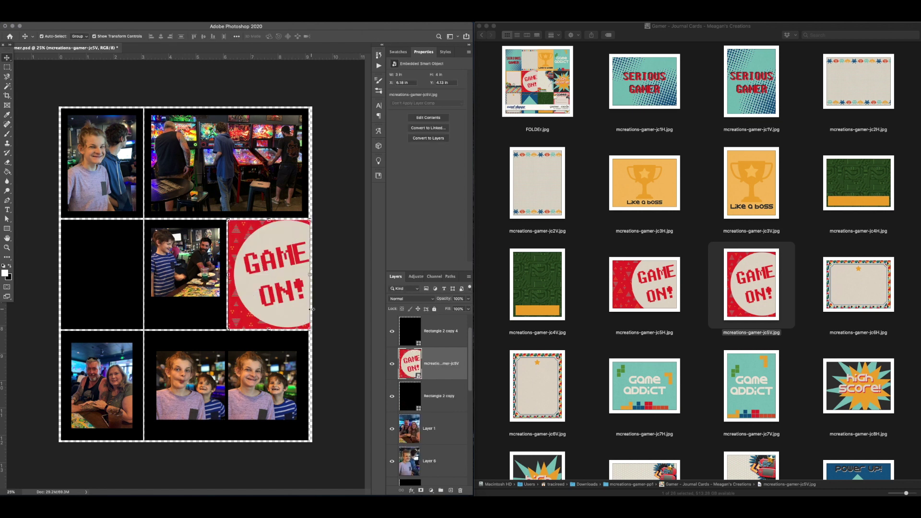
Place the journal card mcreations-gamer-jc2V.jpg over the empty left-hand rectangle of the middle row.
{"action": "left_click", "coordinate": [117, 290]}
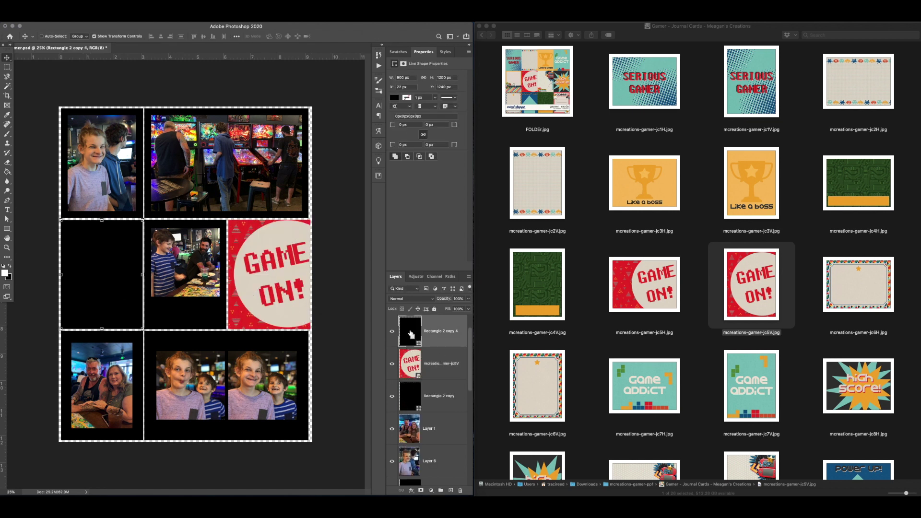
{"action": "left_click_drag", "start_coordinate": [537, 182], "coordinate": [268, 252]}
{"action": "key", "text": "Return"}
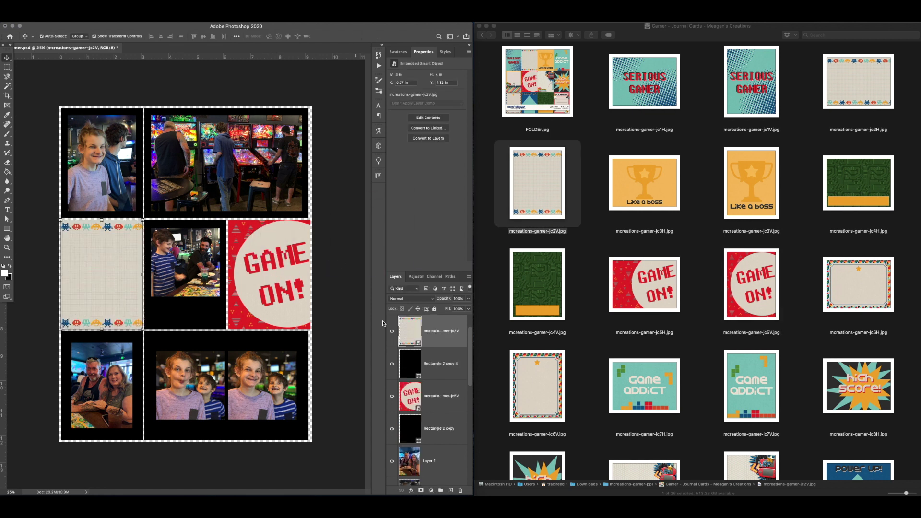
Delete the black placeholder layers Rectangle 2 copy 4 and Rectangle 2 copy beneath the two journal cards.
{"action": "left_click", "coordinate": [422, 358]}
{"action": "key", "text": "Delete"}
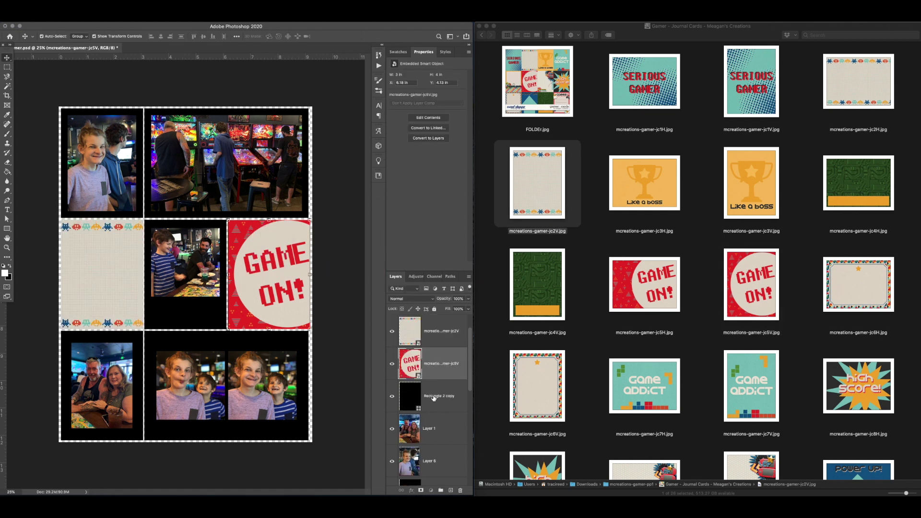
{"action": "left_click", "coordinate": [433, 397]}
{"action": "key", "text": "Delete"}
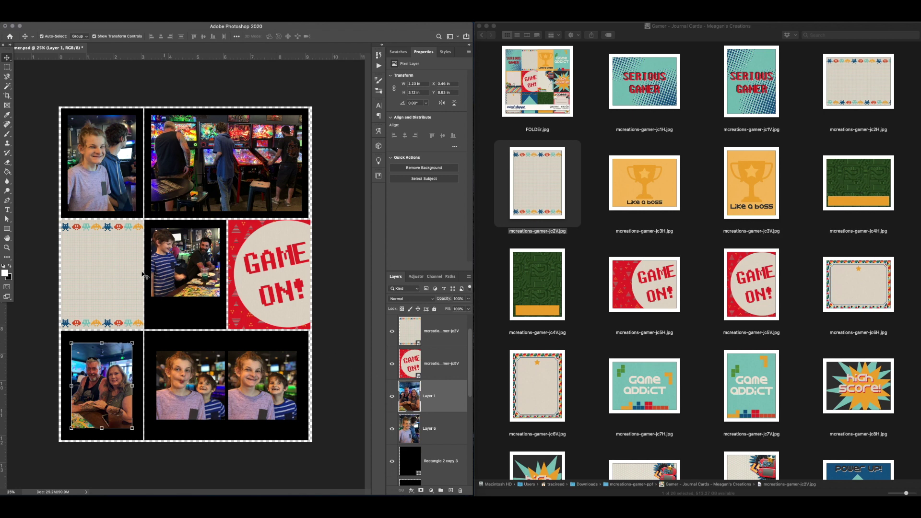
Place the sunburst paper mcreations-gamer-pp16.jpg from the mcreations-gamer-pp1 folder above the wide rectangle of the layout's top row.
{"action": "left_click", "coordinate": [309, 118]}
{"action": "left_click", "coordinate": [309, 118]}
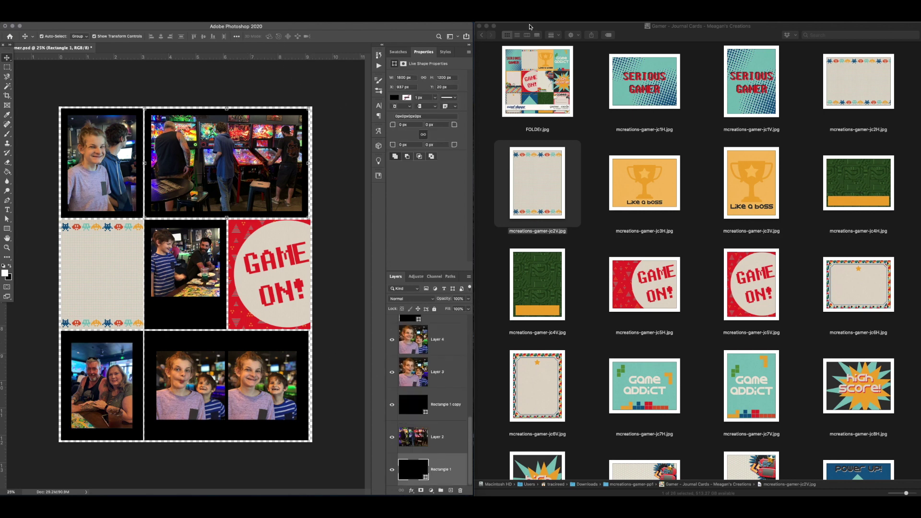
{"action": "left_click", "coordinate": [482, 35]}
{"action": "scroll", "coordinate": [622, 188], "scroll_direction": "down", "scroll_amount": 10}
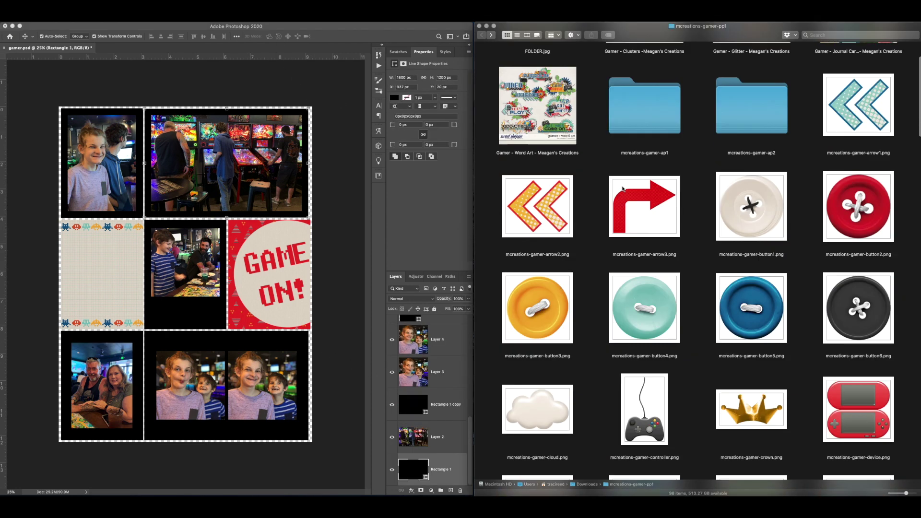
{"action": "scroll", "coordinate": [622, 188], "scroll_direction": "down", "scroll_amount": 15}
{"action": "left_click_drag", "start_coordinate": [644, 426], "coordinate": [196, 233]}
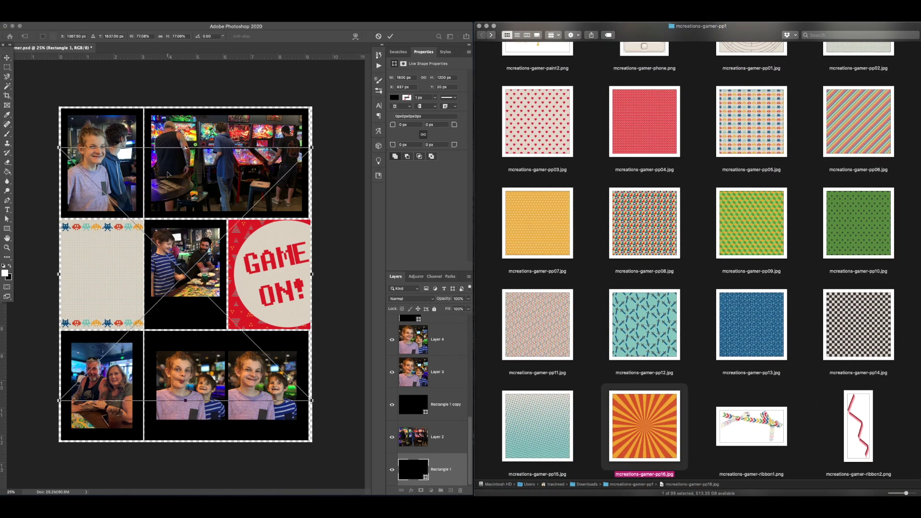
Move the sunburst paper upward and resize it non-proportionally to 6 by 4 in, exactly covering the wide top rectangle.
{"action": "left_click_drag", "start_coordinate": [308, 164], "coordinate": [304, 127]}
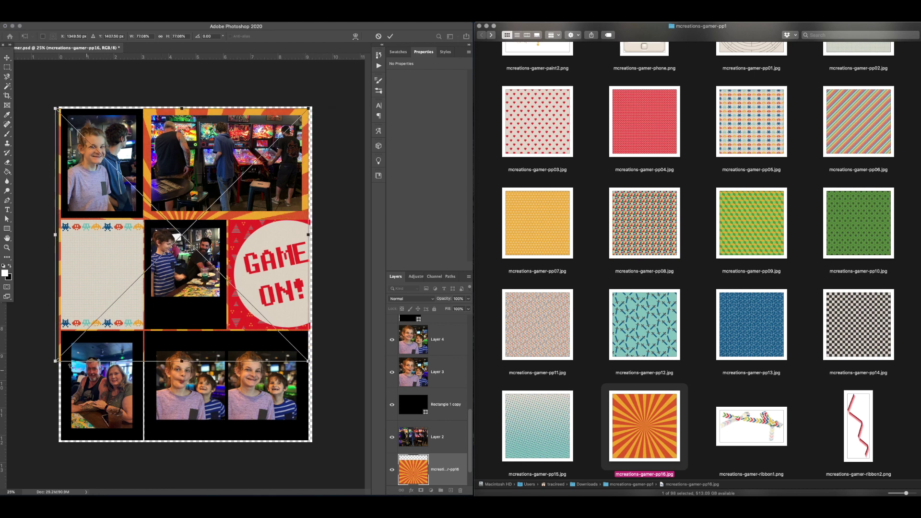
{"action": "left_click_drag", "start_coordinate": [56, 360], "coordinate": [146, 217]}
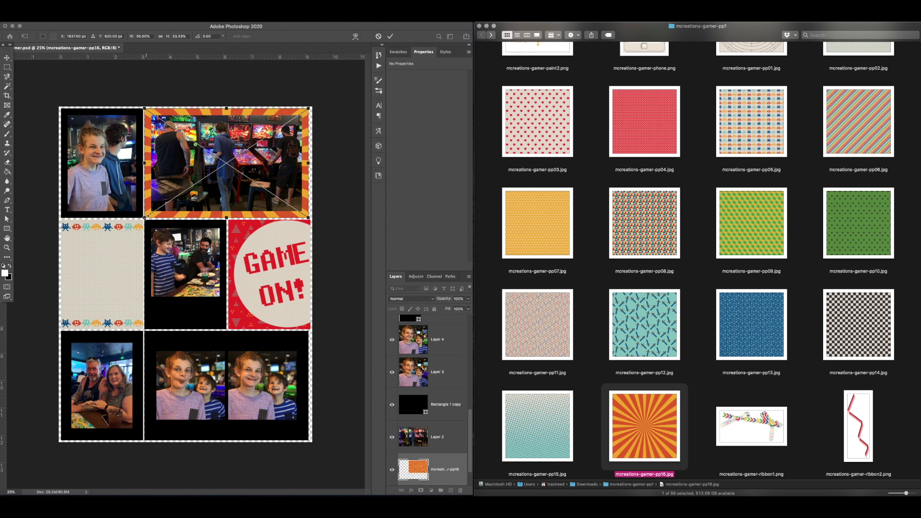
{"action": "left_click", "coordinate": [151, 224]}
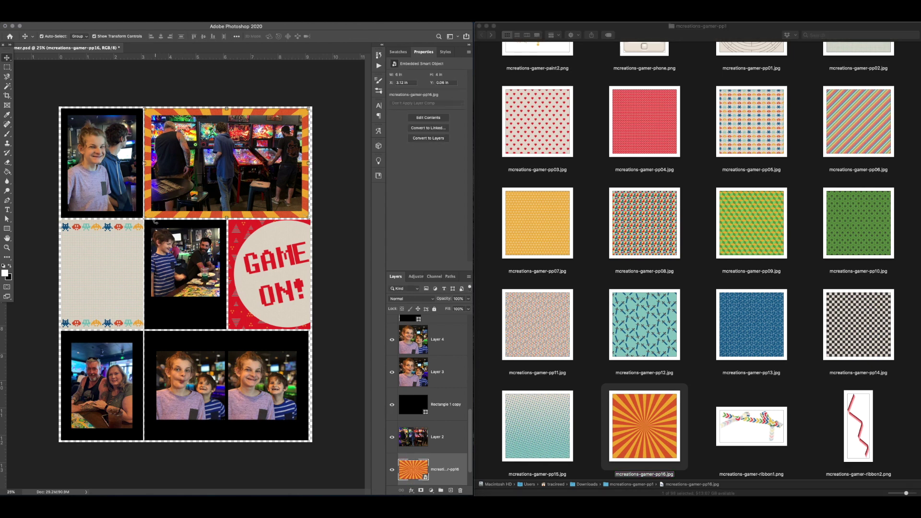
Place the teal paper mcreations-gamer-solid6.jpg above the top-left rectangle, align it with the page top and clip it to that rectangle.
{"action": "left_click", "coordinate": [86, 218]}
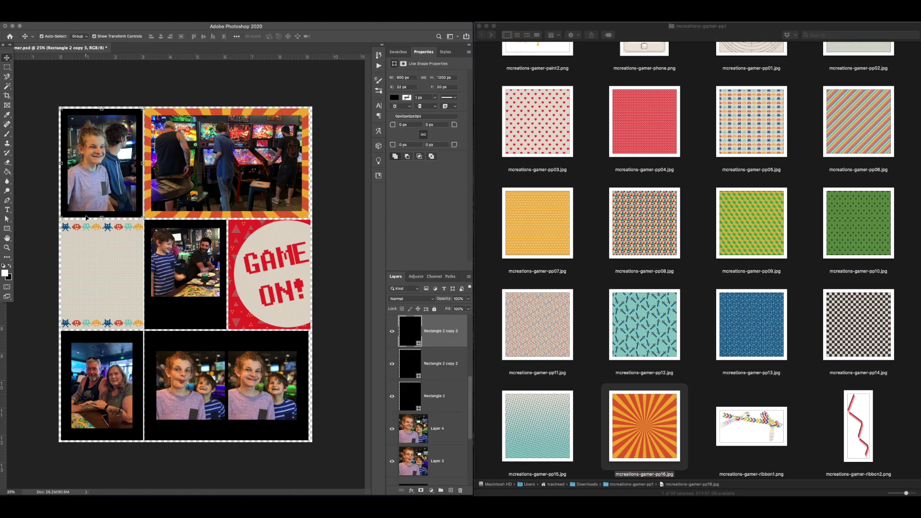
{"action": "scroll", "coordinate": [737, 312], "scroll_direction": "down", "scroll_amount": 10}
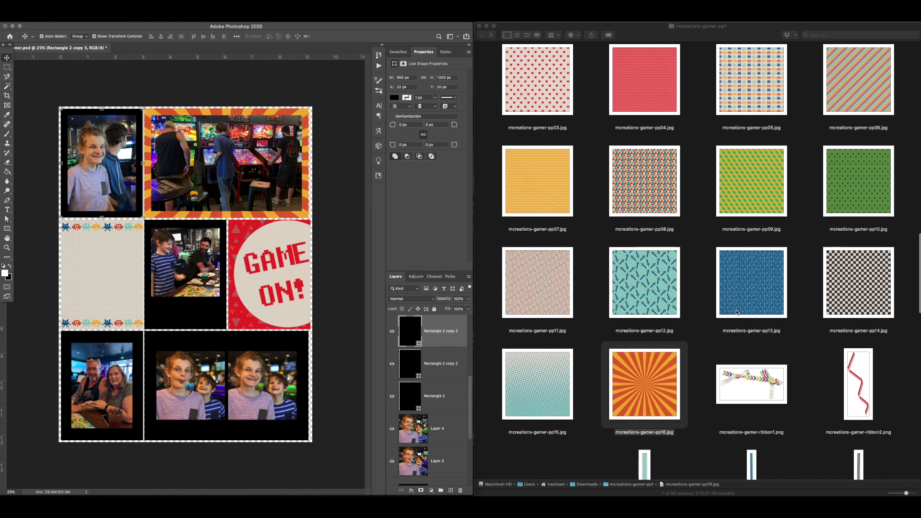
{"action": "left_click_drag", "start_coordinate": [737, 311], "coordinate": [171, 237]}
{"action": "left_click_drag", "start_coordinate": [62, 166], "coordinate": [63, 127]}
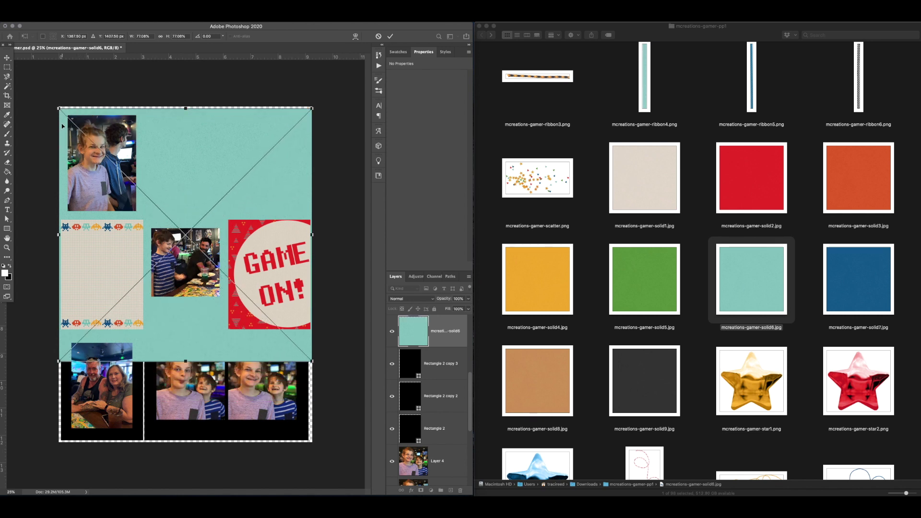
{"action": "key", "text": "Return"}
{"action": "key", "text": "ctrl+alt+g"}
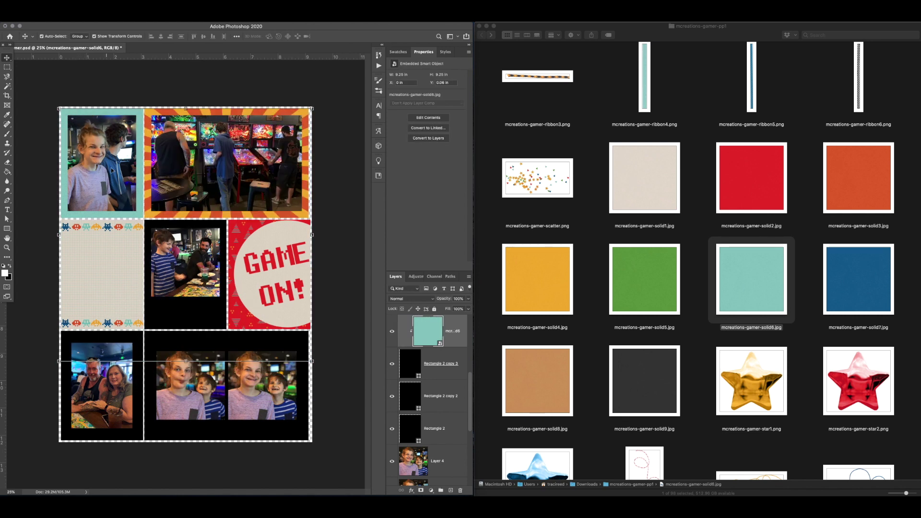
Place the blue paper mcreations-gamer-solid7.jpg above the middle row's centre rectangle and clip it to that shape.
{"action": "left_click", "coordinate": [191, 324]}
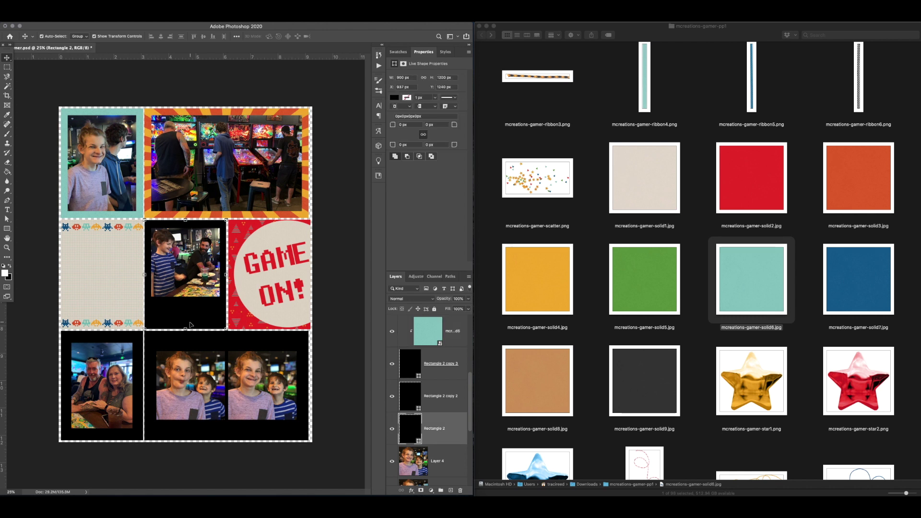
{"action": "left_click_drag", "start_coordinate": [870, 309], "coordinate": [204, 285]}
{"action": "key", "text": "Return"}
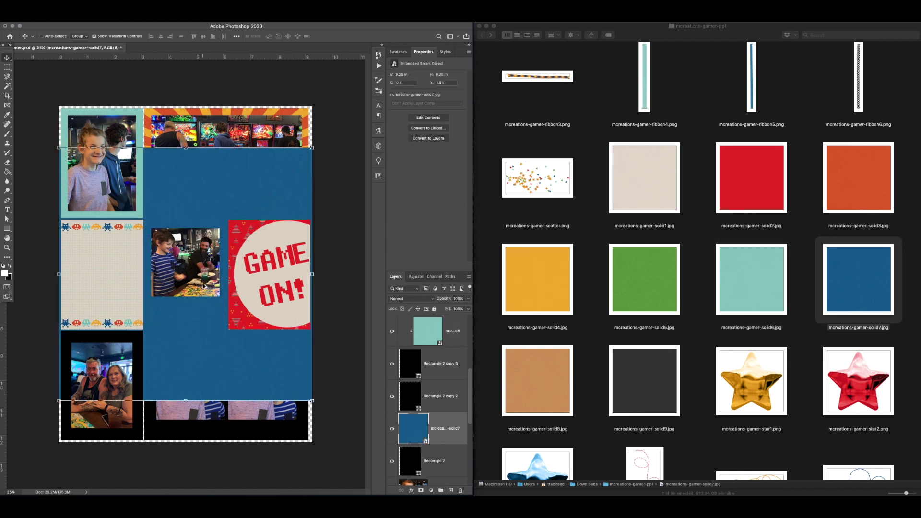
{"action": "key", "text": "ctrl+alt+g"}
Place the striped paper mcreations-gamer-pp06.jpg above the wide bottom rectangle, move it down to cover the shape and clip it there.
{"action": "left_click", "coordinate": [220, 346]}
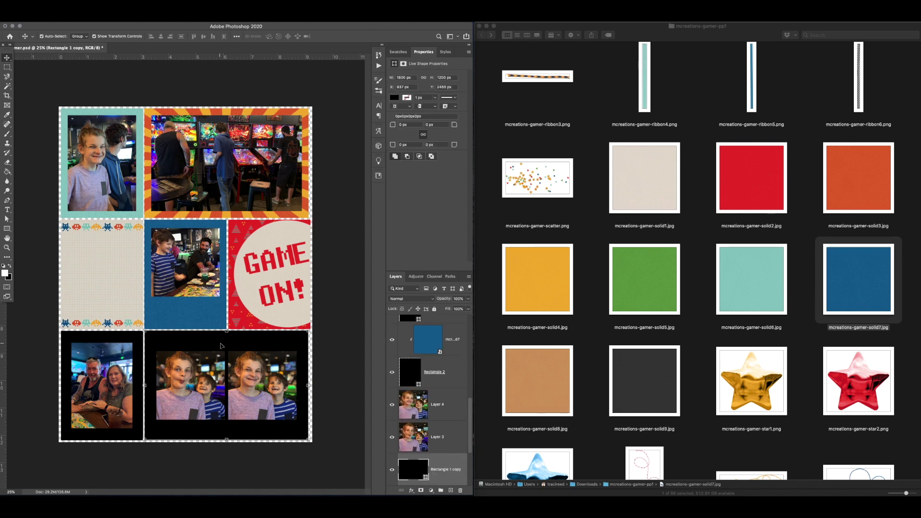
{"action": "scroll", "coordinate": [788, 302], "scroll_direction": "up", "scroll_amount": 10}
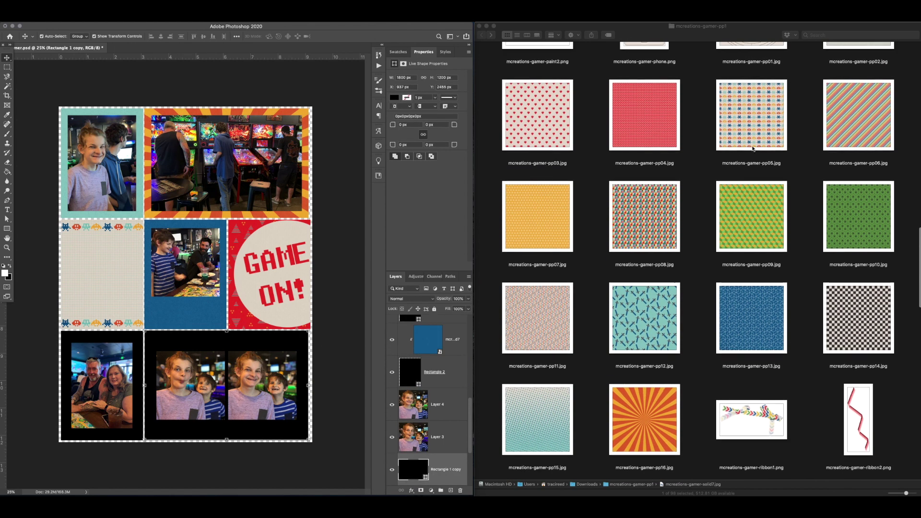
{"action": "scroll", "coordinate": [744, 152], "scroll_direction": "up", "scroll_amount": 2}
{"action": "left_click_drag", "start_coordinate": [848, 208], "coordinate": [215, 351]}
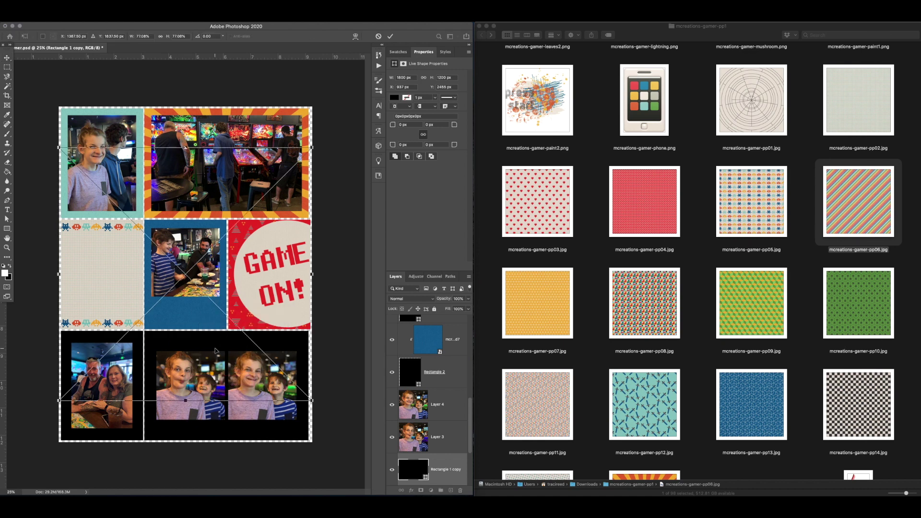
{"action": "left_click_drag", "start_coordinate": [218, 351], "coordinate": [238, 382]}
{"action": "key", "text": "Return"}
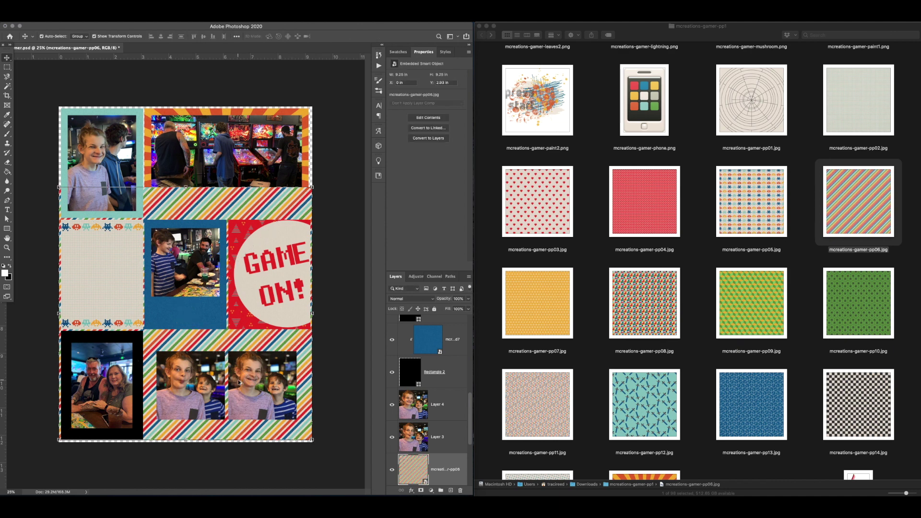
Place the heart paper mcreations-gamer-pp03.jpg above the bottom-left rectangle, scaled down to about 4 in square over the shape.
{"action": "left_click", "coordinate": [119, 338]}
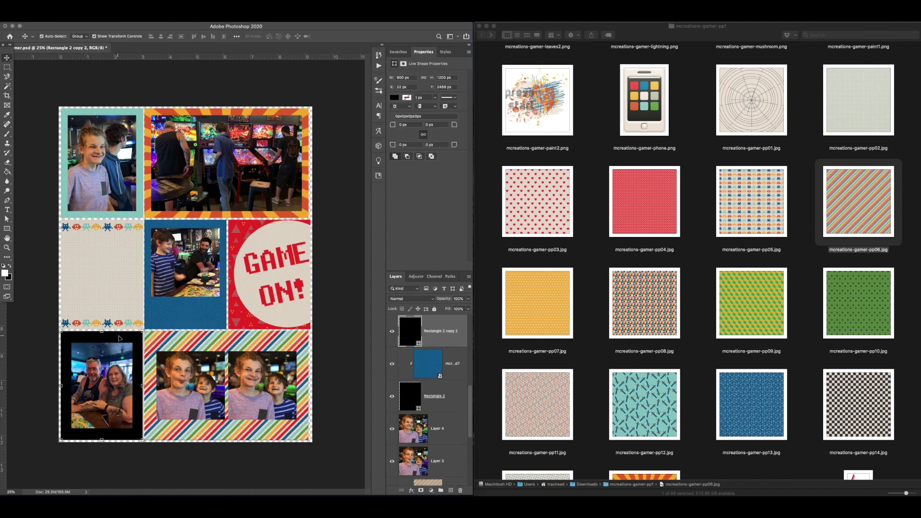
{"action": "left_click_drag", "start_coordinate": [566, 204], "coordinate": [295, 289]}
{"action": "left_click_drag", "start_coordinate": [150, 286], "coordinate": [152, 323]}
{"action": "left_click_drag", "start_coordinate": [313, 186], "coordinate": [145, 303]}
{"action": "key", "text": "Return"}
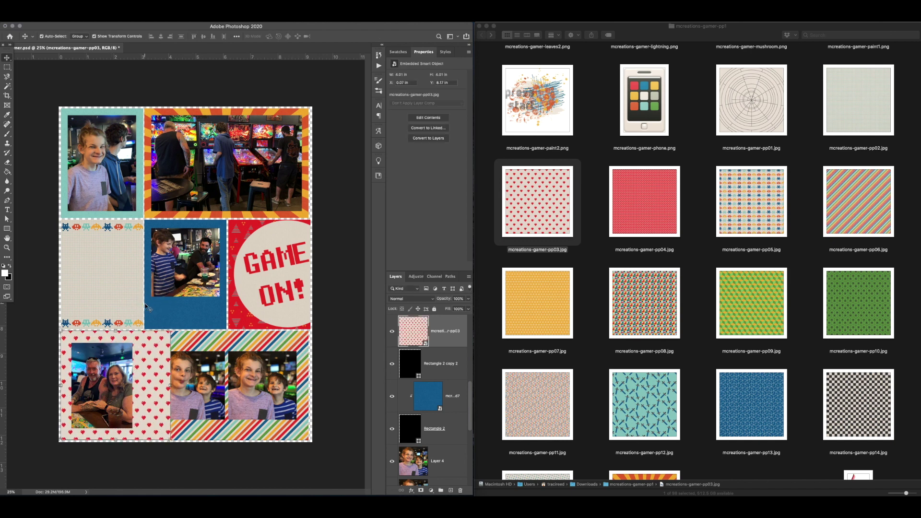
Clip the heart paper to the bottom-left rectangle, nudge it slightly left to the page edge and deselect it.
{"action": "key", "text": "super+alt+g"}
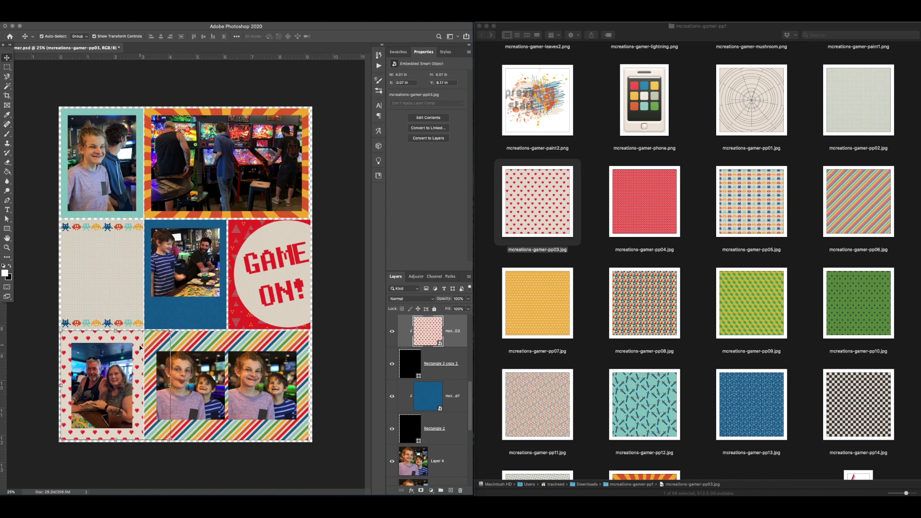
{"action": "key", "text": "shift+Left"}
{"action": "key", "text": "shift+Left"}
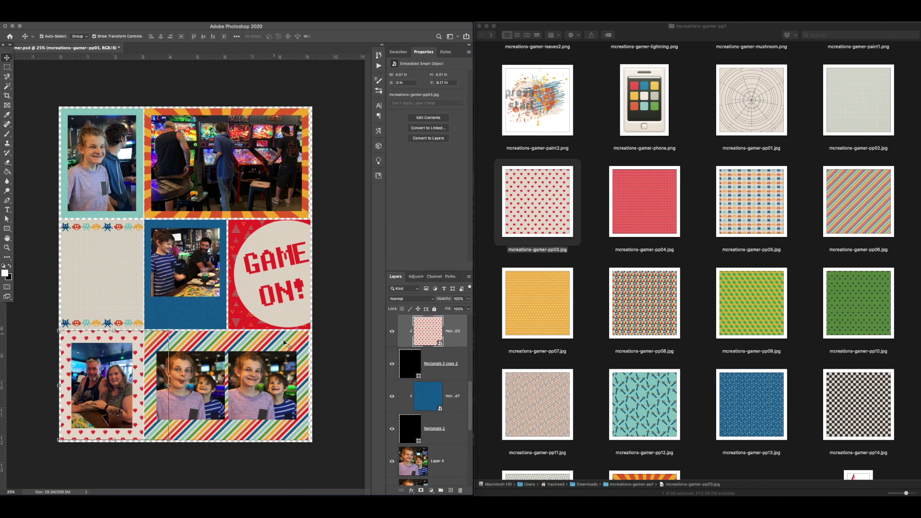
{"action": "left_click", "coordinate": [329, 330]}
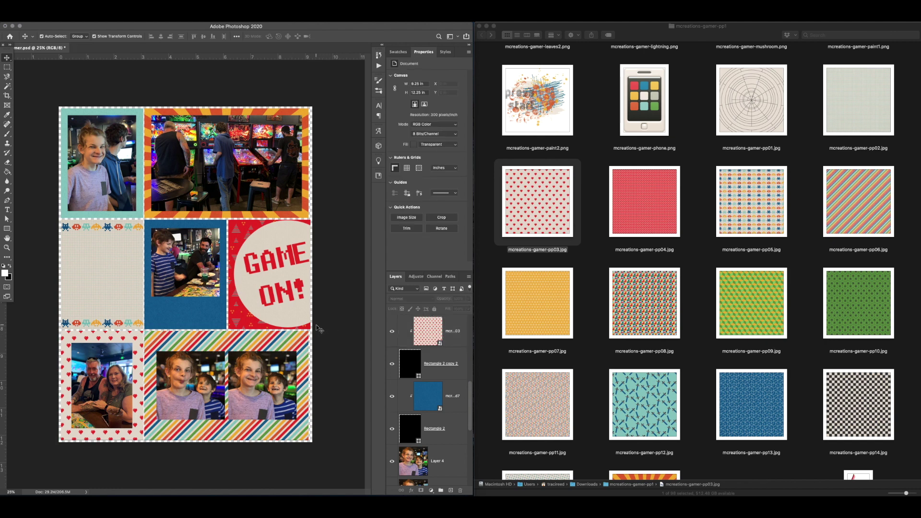
Show the grid and nudge the photo on the blue centre rectangle down by about 0.06 in.
{"action": "scroll", "coordinate": [293, 331], "scroll_direction": "up", "scroll_amount": 3}
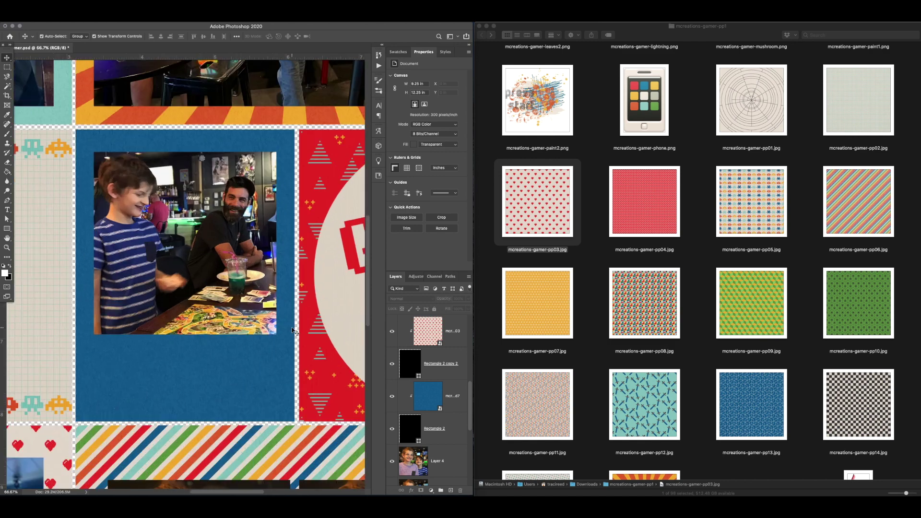
{"action": "scroll", "coordinate": [294, 331], "scroll_direction": "up", "scroll_amount": 3}
{"action": "scroll", "coordinate": [293, 330], "scroll_direction": "left", "scroll_amount": 2}
{"action": "left_click", "coordinate": [258, 264]}
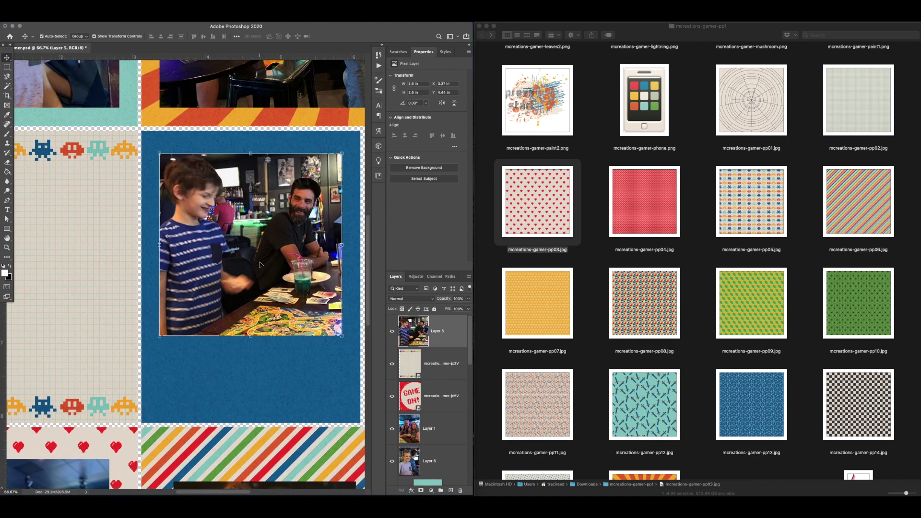
{"action": "key", "text": "super+apostrophe"}
{"action": "key", "text": "shift+Down"}
{"action": "key", "text": "shift+Down"}
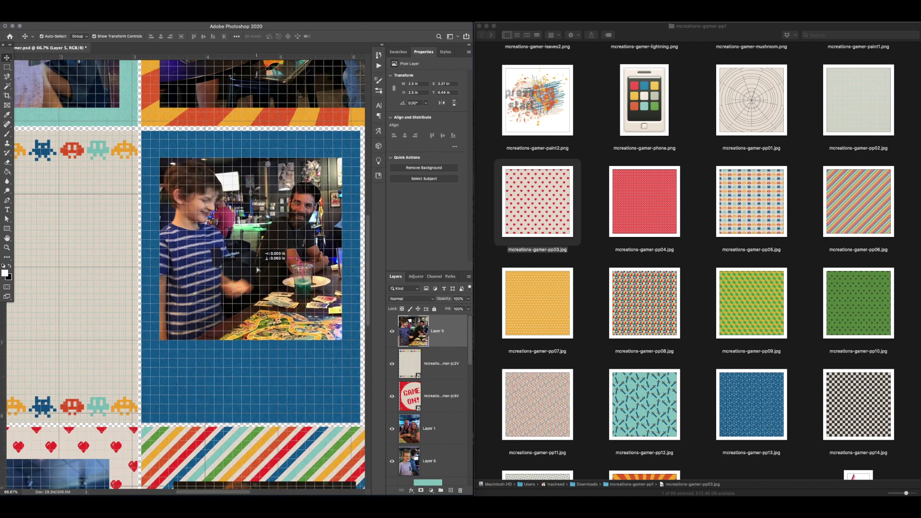
Copy a 2.75 in square of the blue paper around the centre photo to a new layer and check the square against the transparent background.
{"action": "left_click", "coordinate": [7, 67]}
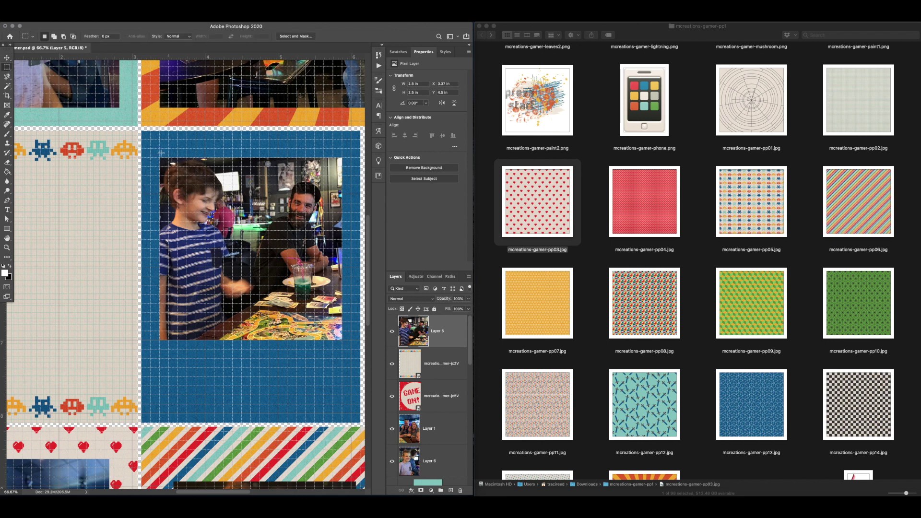
{"action": "left_click_drag", "start_coordinate": [151, 147], "coordinate": [353, 349]}
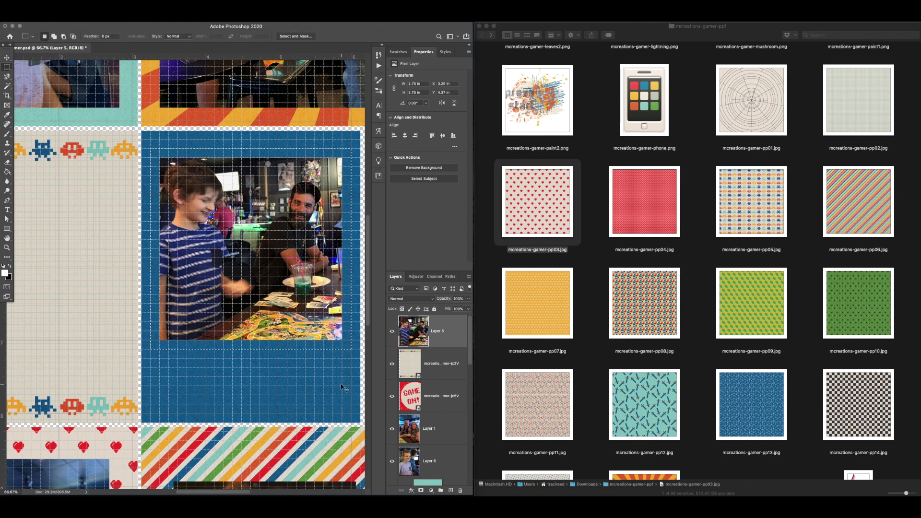
{"action": "key", "text": "ctrl+j"}
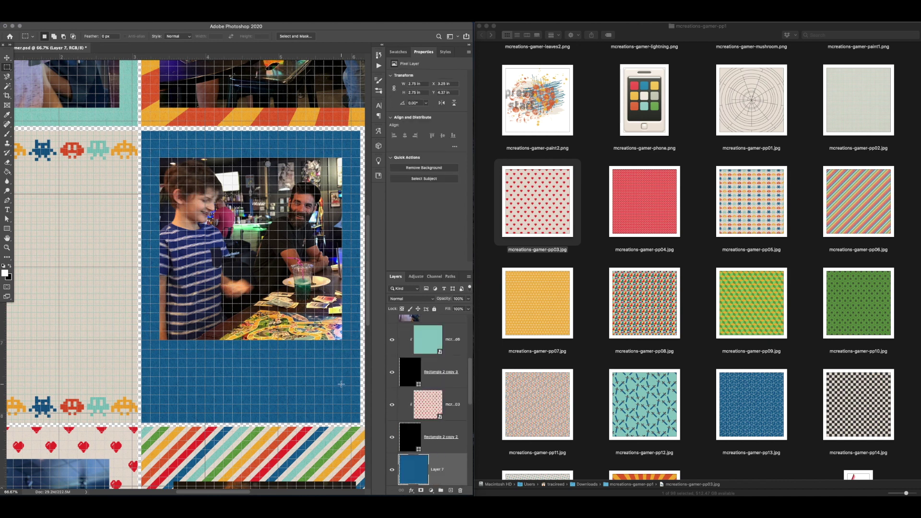
{"action": "left_click", "coordinate": [6, 57]}
{"action": "scroll", "coordinate": [400, 329], "scroll_direction": "down", "scroll_amount": 5}
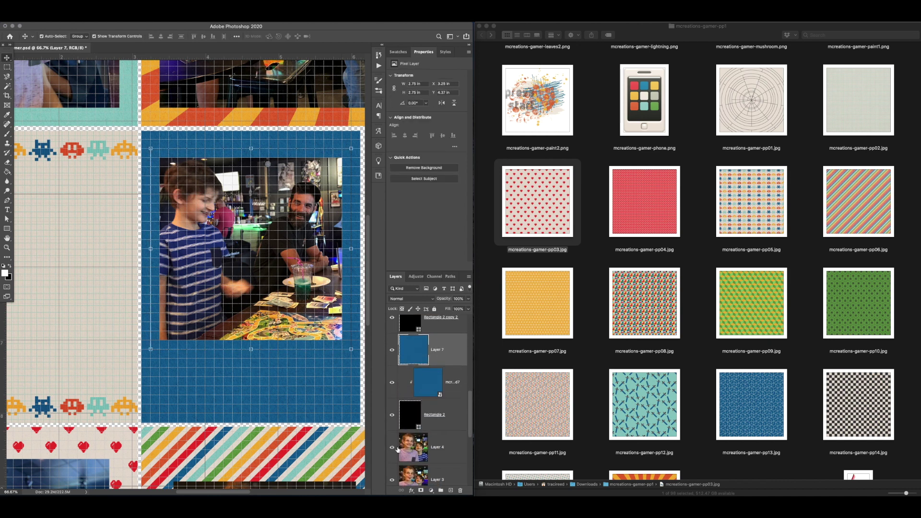
{"action": "left_click", "coordinate": [391, 352]}
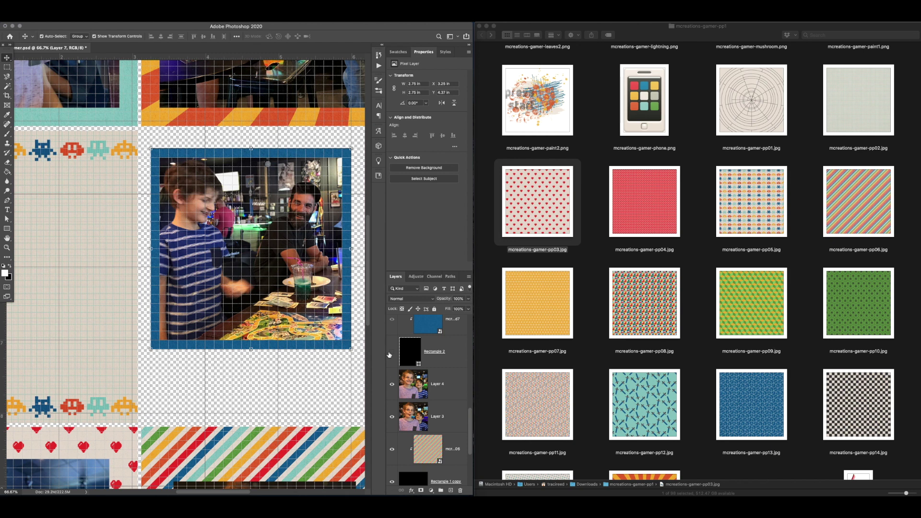
{"action": "left_click", "coordinate": [390, 353]}
{"action": "scroll", "coordinate": [390, 354], "scroll_direction": "up", "scroll_amount": 3}
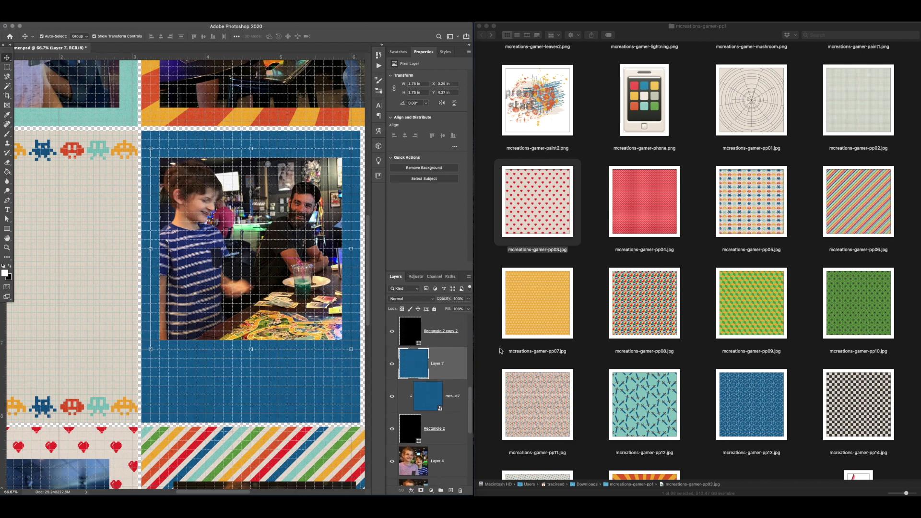
Place the green hexagon paper mcreations-gamer-pp10.jpg above the new square, clip it to that square and hide the grid.
{"action": "left_click_drag", "start_coordinate": [861, 306], "coordinate": [241, 250]}
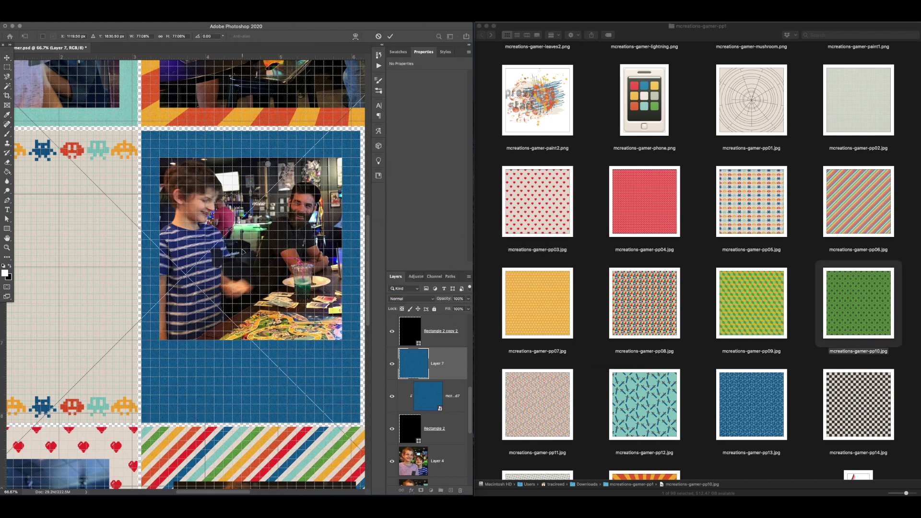
{"action": "key", "text": "Return"}
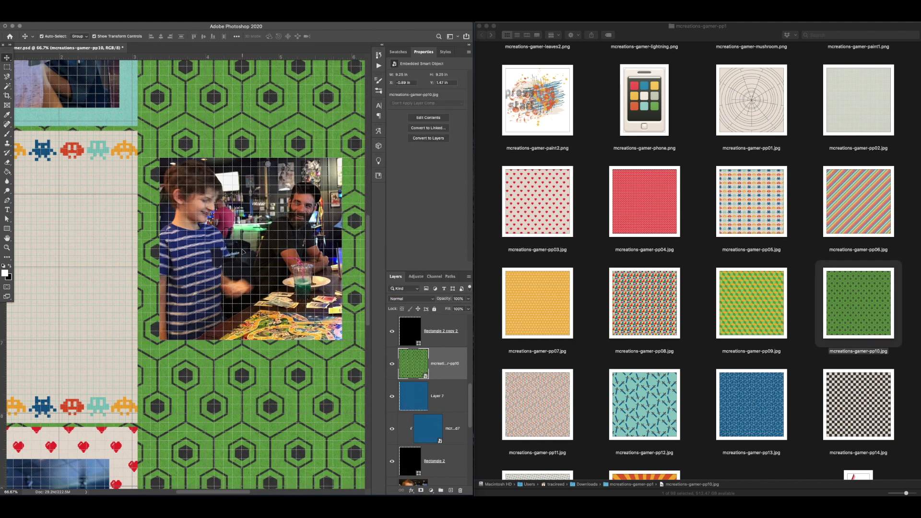
{"action": "key", "text": "super+alt+g"}
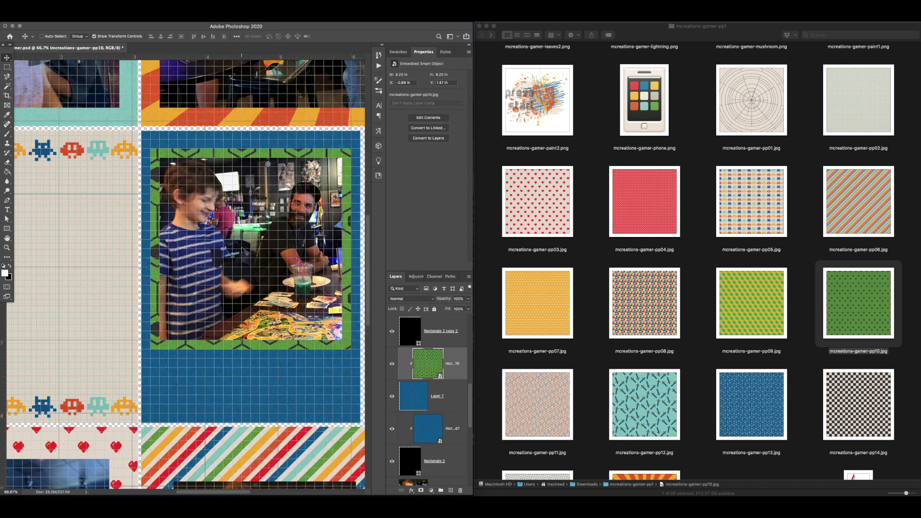
{"action": "key", "text": "super+apostrophe"}
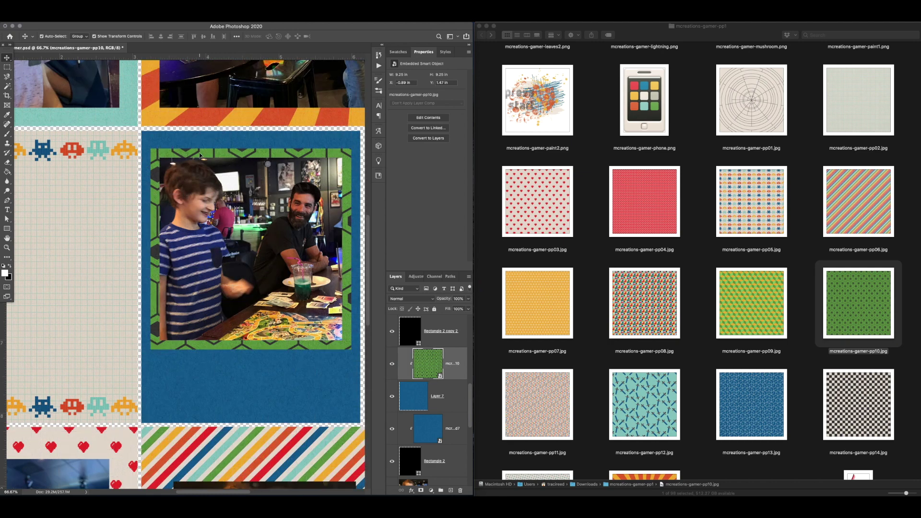
Scale the clipped green hexagon paper down to about 45.8% and position it so it still covers the square behind the photo.
{"action": "key", "text": "super+minus"}
{"action": "key", "text": "super+minus"}
{"action": "key", "text": "super+t"}
{"action": "left_click_drag", "start_coordinate": [70, 149], "coordinate": [89, 171]}
{"action": "left_click_drag", "start_coordinate": [239, 246], "coordinate": [239, 241]}
{"action": "key", "text": "Return"}
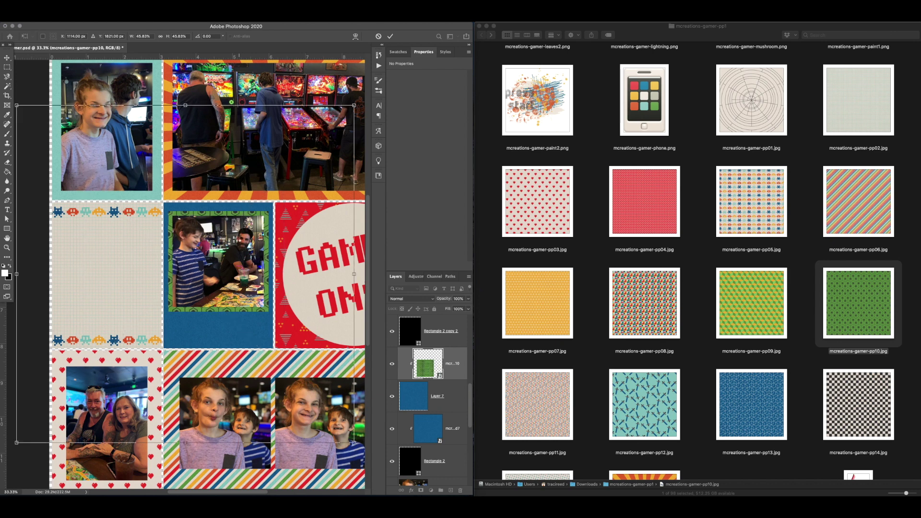
Merge the green hexagon paper with its square, and the solid blue paper with the centre rectangle.
{"action": "left_click", "coordinate": [442, 395]}
{"action": "key", "text": "Delete"}
{"action": "left_click", "coordinate": [353, 380]}
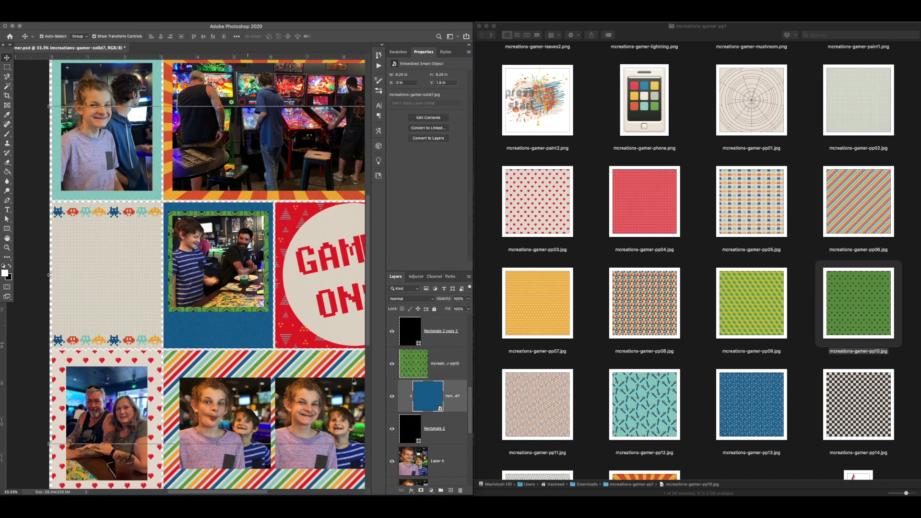
{"action": "key", "text": "super+e"}
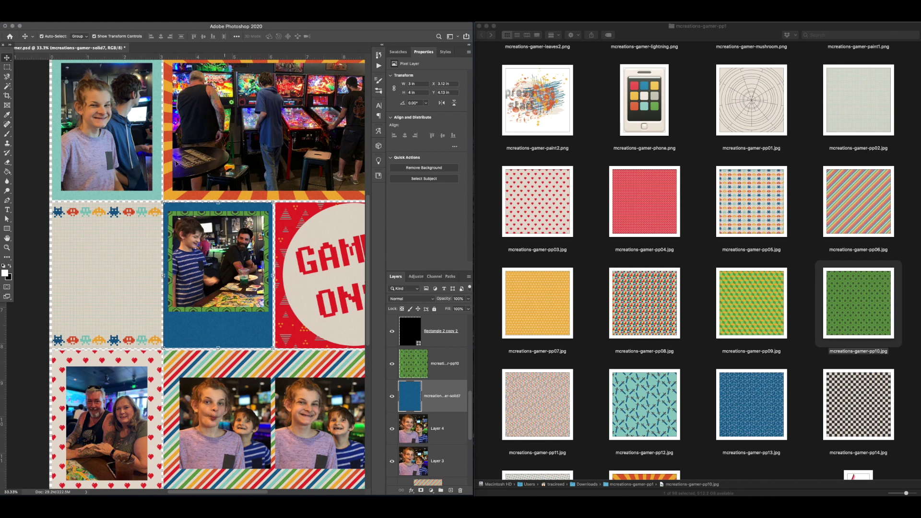
Merge the solid teal paper and the heart paper each with the rectangle it is clipped to.
{"action": "key", "text": "alt+period"}
{"action": "key", "text": "super+e"}
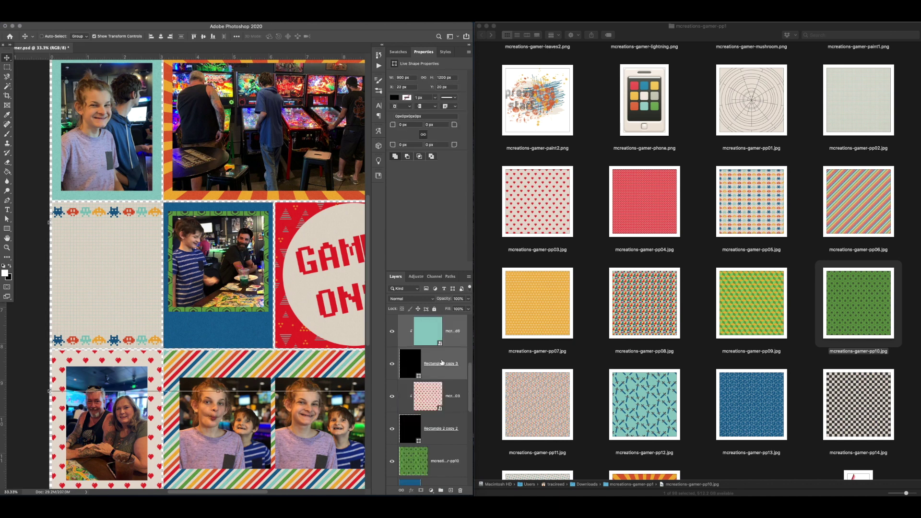
{"action": "left_click", "coordinate": [448, 363]}
{"action": "left_click", "coordinate": [450, 392]}
{"action": "key", "text": "super+e"}
Merge the diagonally striped paper with the wide bottom rectangle it is clipped to.
{"action": "left_click", "coordinate": [447, 411]}
{"action": "scroll", "coordinate": [447, 413], "scroll_direction": "down", "scroll_amount": 4}
{"action": "left_click", "coordinate": [447, 413]}
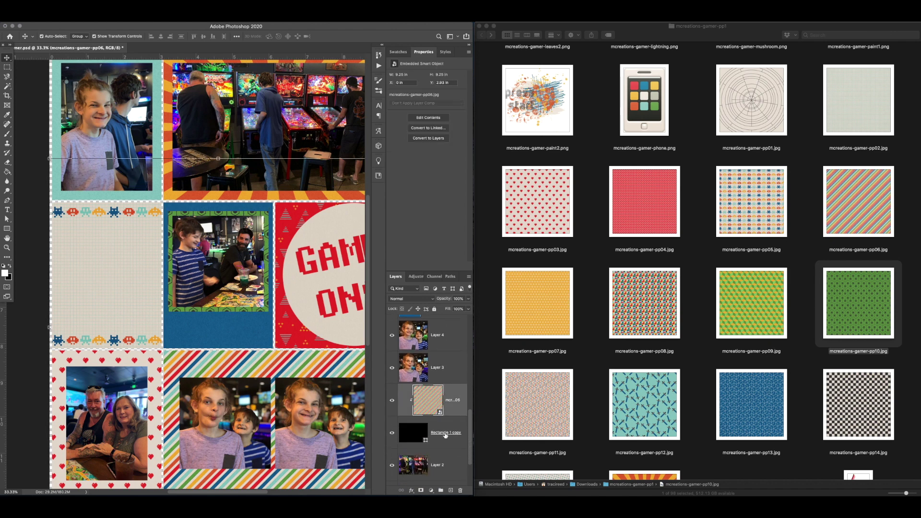
{"action": "key", "text": "super+e"}
{"action": "scroll", "coordinate": [444, 437], "scroll_direction": "down", "scroll_amount": 1}
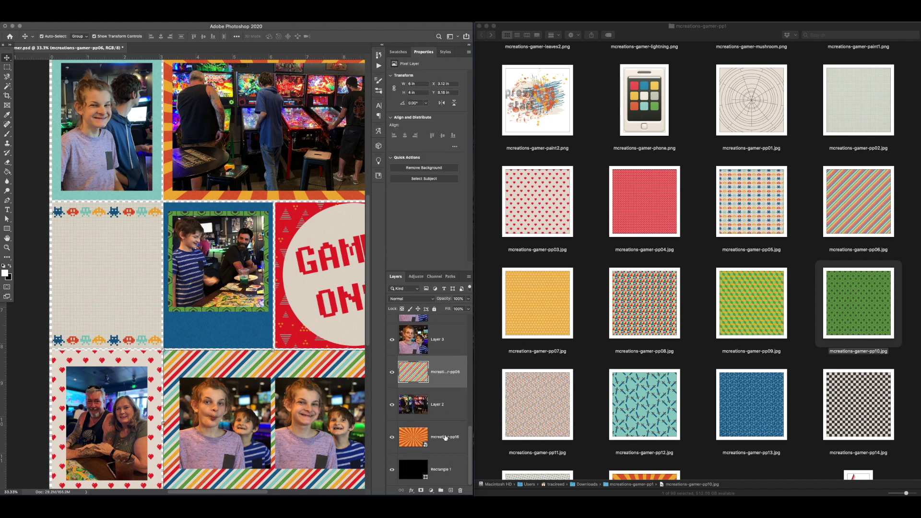
{"action": "scroll", "coordinate": [445, 437], "scroll_direction": "up", "scroll_amount": 10}
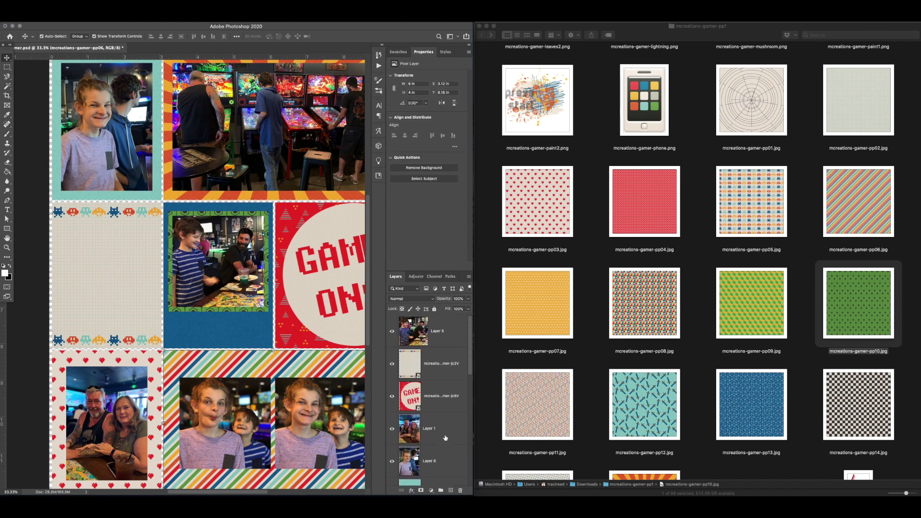
Move the centre photo and its green hexagon mat up together by about 0.13 in on the blue rectangle, and deselect them.
{"action": "scroll", "coordinate": [158, 207], "scroll_direction": "right", "scroll_amount": 4}
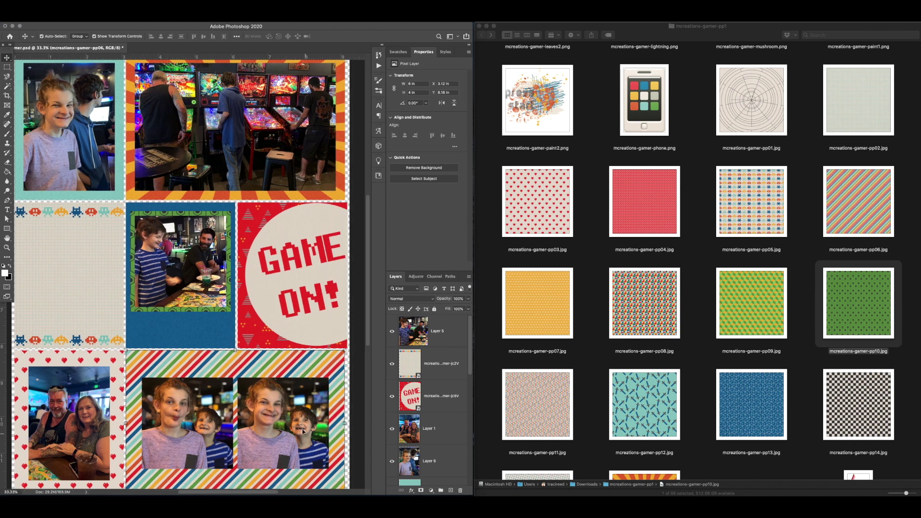
{"action": "scroll", "coordinate": [304, 430], "scroll_direction": "down", "scroll_amount": 2}
{"action": "left_click", "coordinate": [292, 418]}
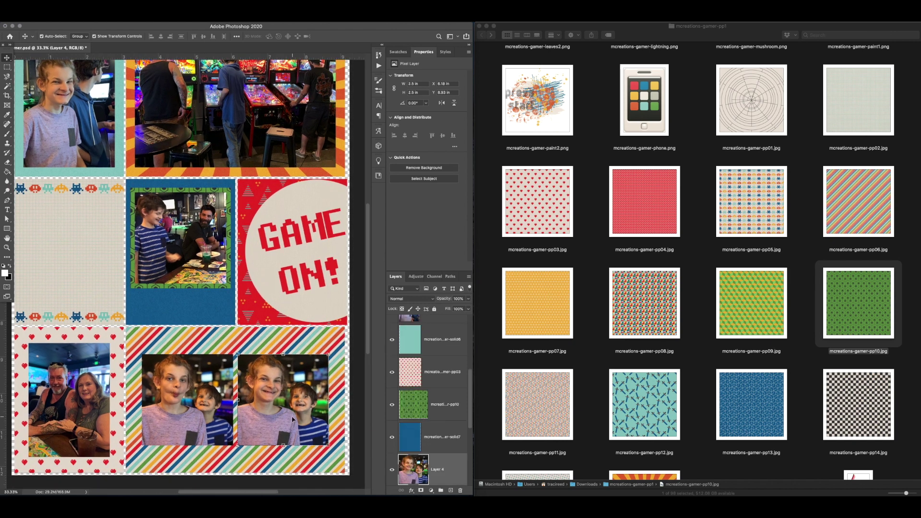
{"action": "left_click", "coordinate": [211, 185]}
{"action": "left_click", "coordinate": [215, 191], "text": "shift"}
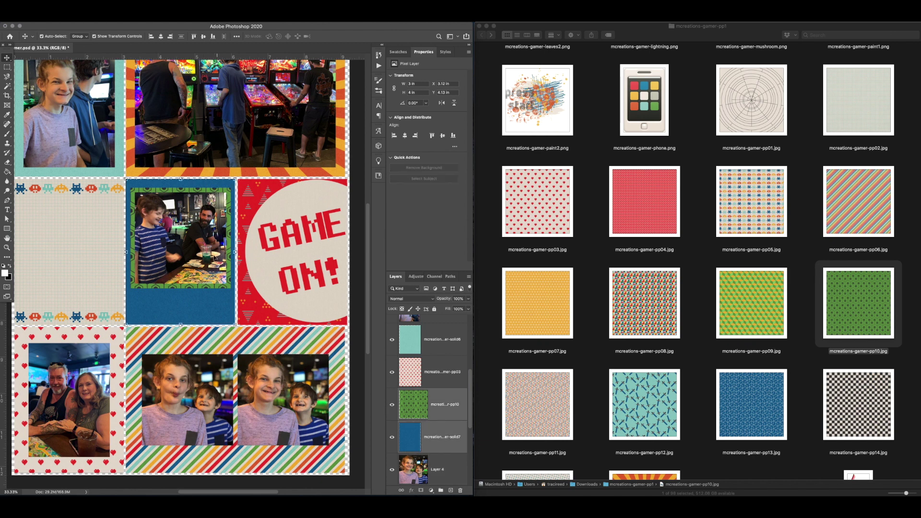
{"action": "left_click", "coordinate": [152, 279]}
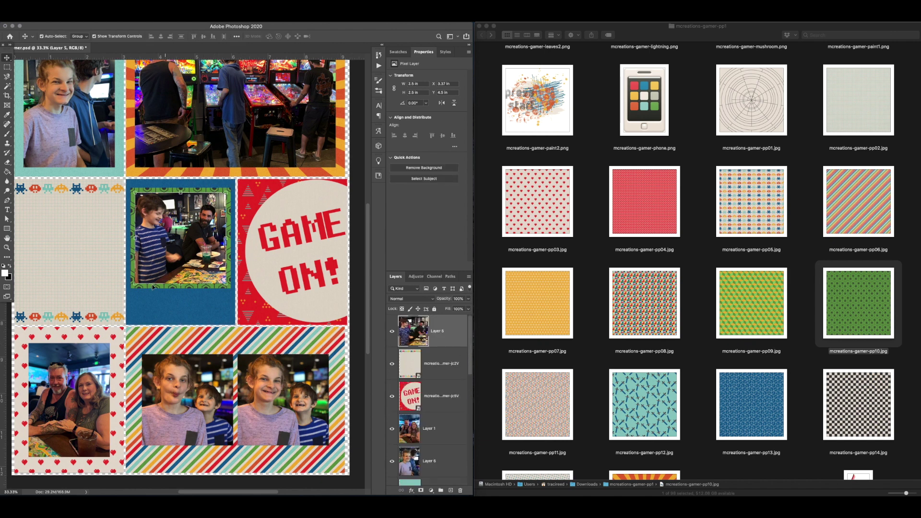
{"action": "left_click", "coordinate": [134, 289]}
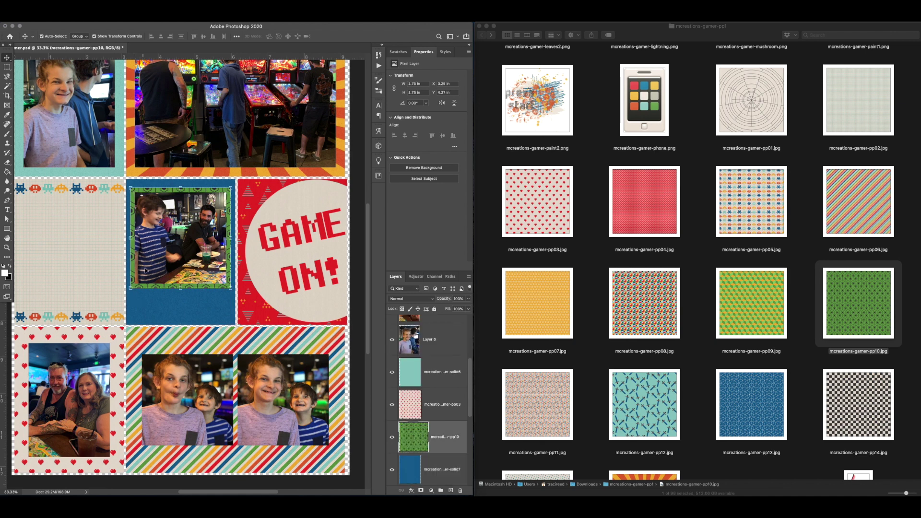
{"action": "left_click", "coordinate": [156, 254]}
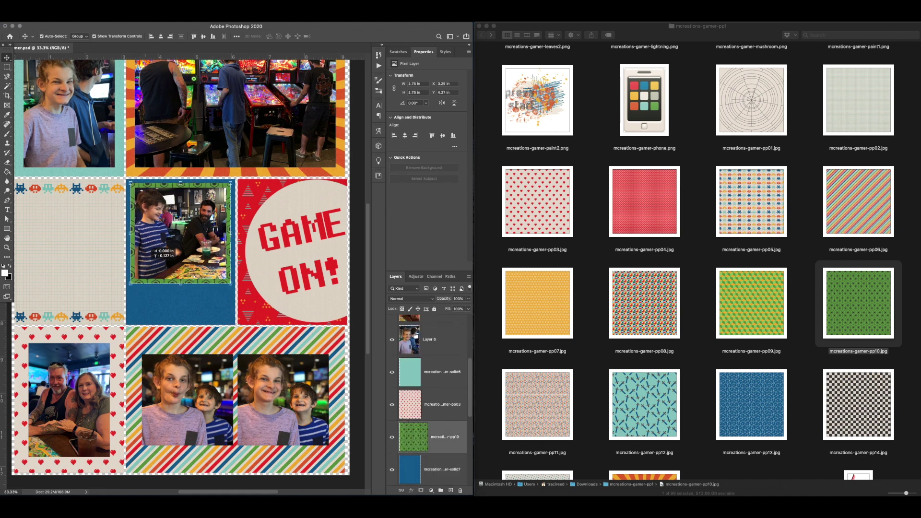
{"action": "left_click", "coordinate": [356, 323]}
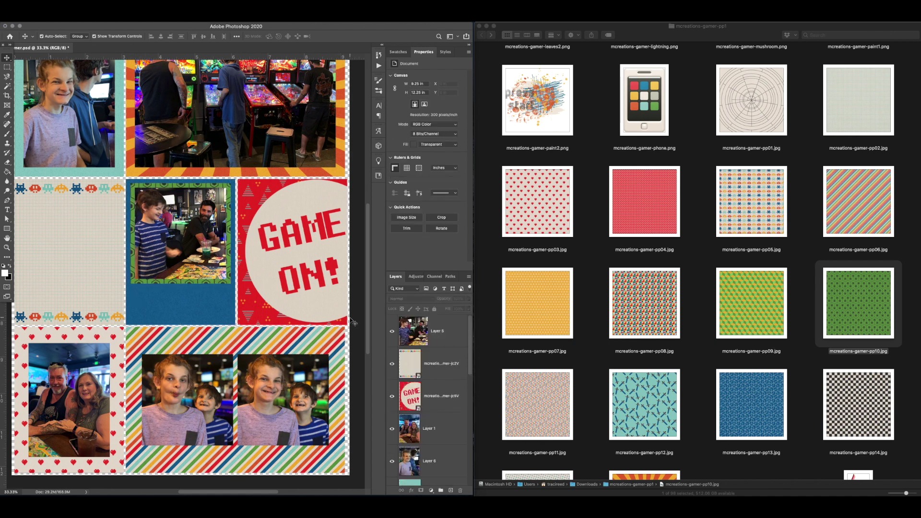
Show the grid and copy a full-width band of the striped paper, about 6 by 3.13 in behind the two bottom photos, to a new layer.
{"action": "left_click", "coordinate": [330, 345]}
{"action": "key", "text": "ctrl+plus"}
{"action": "key", "text": "ctrl+plus"}
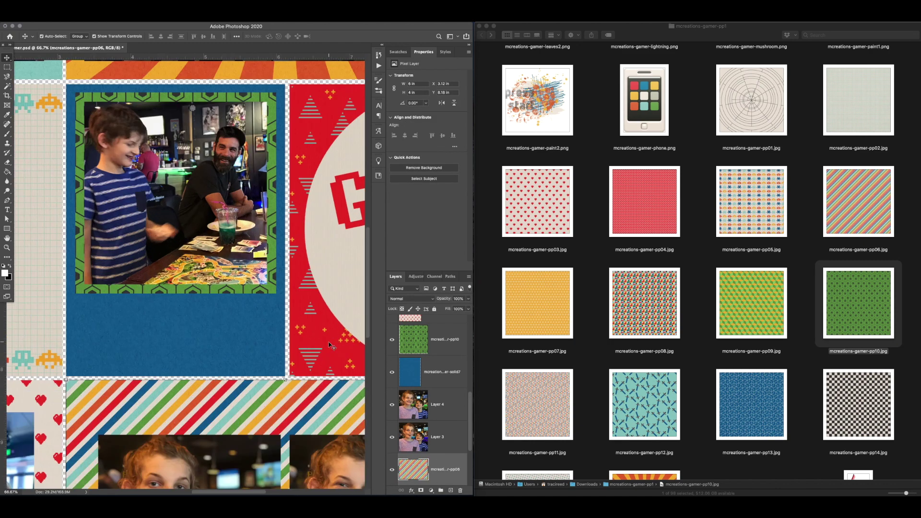
{"action": "scroll", "coordinate": [288, 314], "scroll_direction": "down", "scroll_amount": 5}
{"action": "scroll", "coordinate": [288, 314], "scroll_direction": "left", "scroll_amount": 3}
{"action": "scroll", "coordinate": [288, 314], "scroll_direction": "up", "scroll_amount": 1}
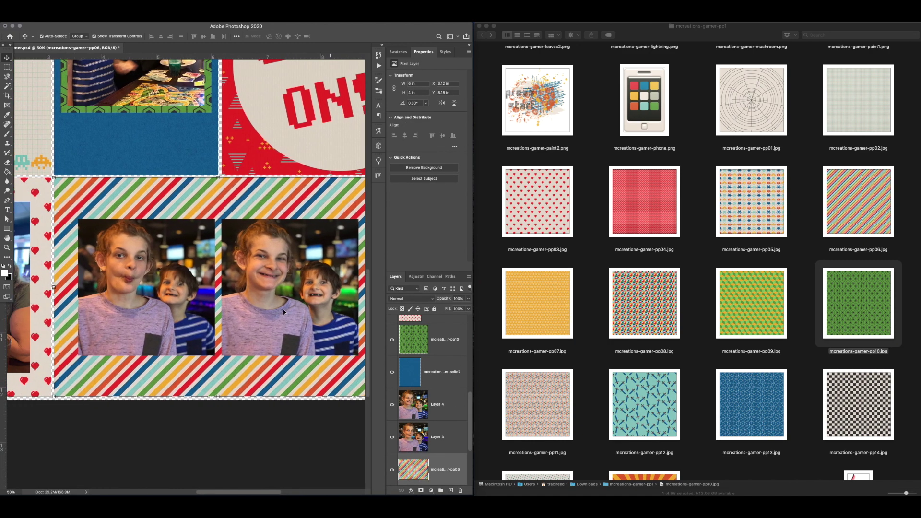
{"action": "key", "text": "ctrl+apostrophe"}
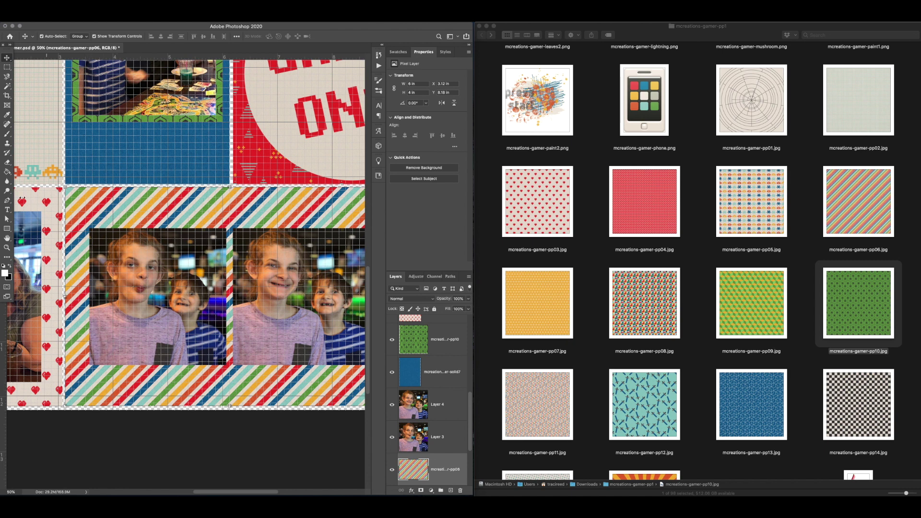
{"action": "left_click", "coordinate": [7, 67]}
{"action": "left_click_drag", "start_coordinate": [66, 210], "coordinate": [335, 381]}
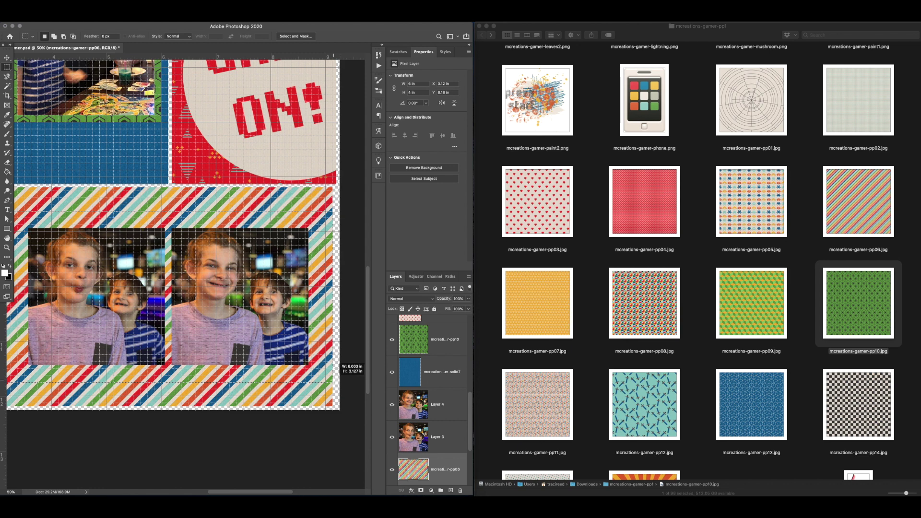
{"action": "left_click_drag", "start_coordinate": [334, 381], "coordinate": [335, 382]}
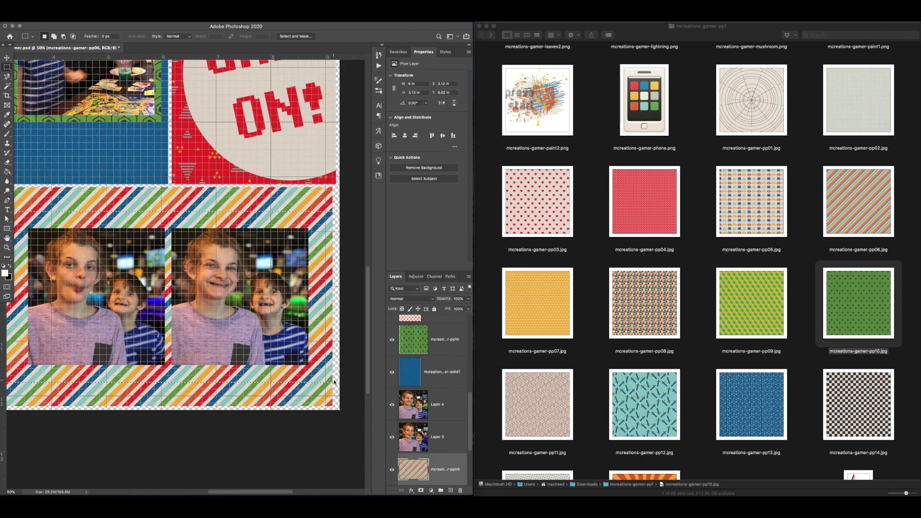
{"action": "key", "text": "ctrl+j"}
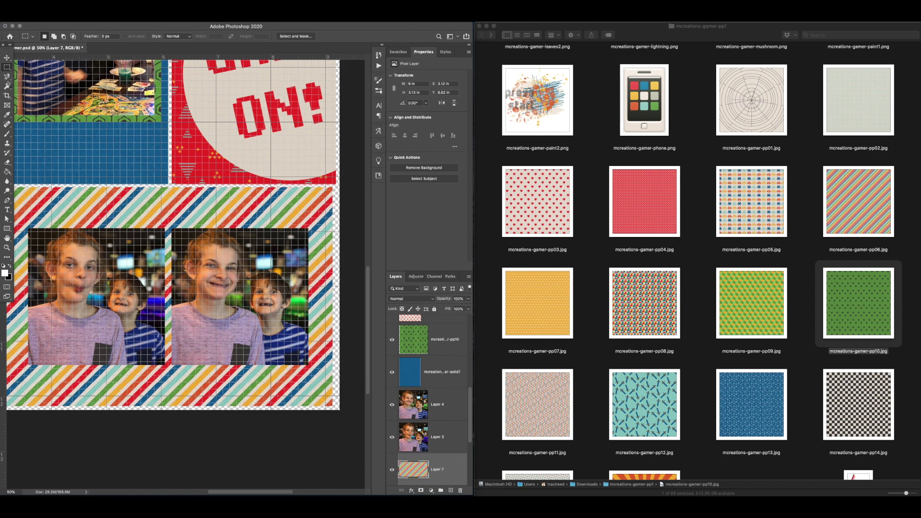
Place the solid green paper mcreations-gamer-solid5.jpg above the copied striped band and clip it to the band.
{"action": "scroll", "coordinate": [123, 130], "scroll_direction": "left", "scroll_amount": 5}
{"action": "left_click", "coordinate": [7, 58]}
{"action": "scroll", "coordinate": [108, 136], "scroll_direction": "right", "scroll_amount": 2}
{"action": "scroll", "coordinate": [109, 136], "scroll_direction": "right", "scroll_amount": 1}
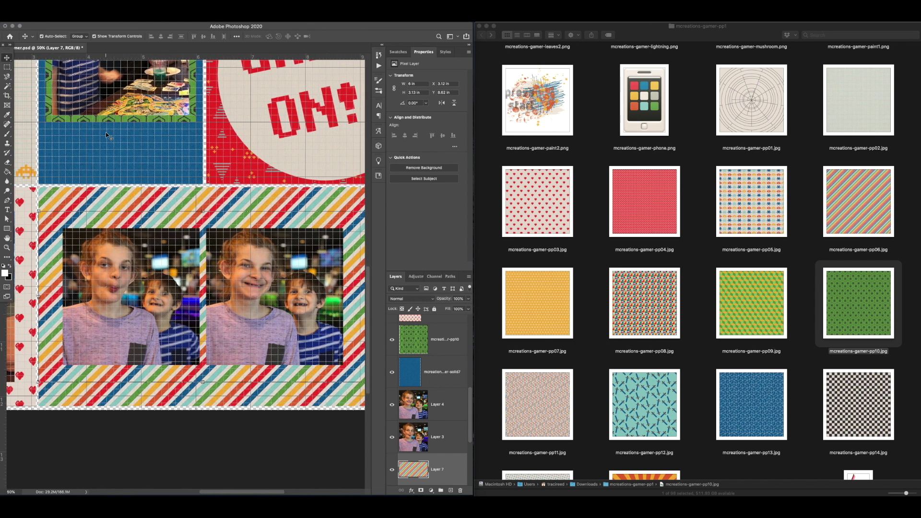
{"action": "scroll", "coordinate": [769, 254], "scroll_direction": "down", "scroll_amount": 10}
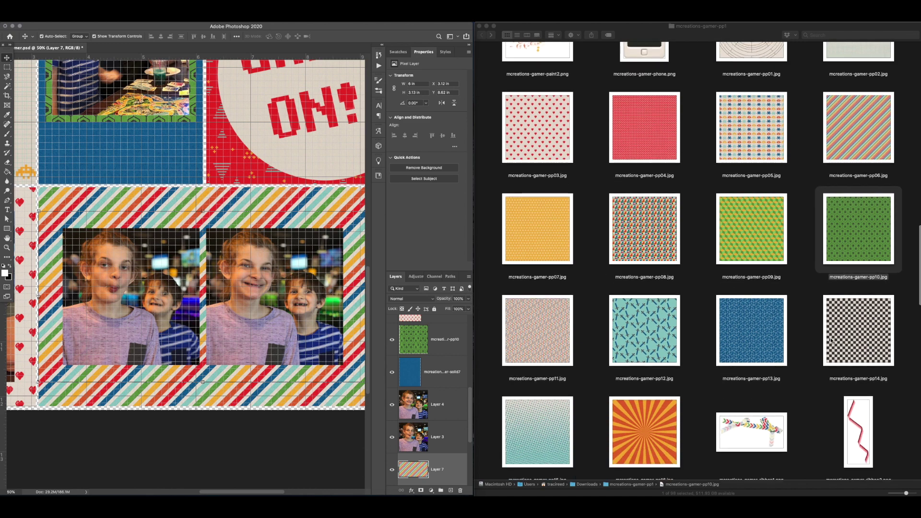
{"action": "left_click_drag", "start_coordinate": [644, 406], "coordinate": [219, 272]}
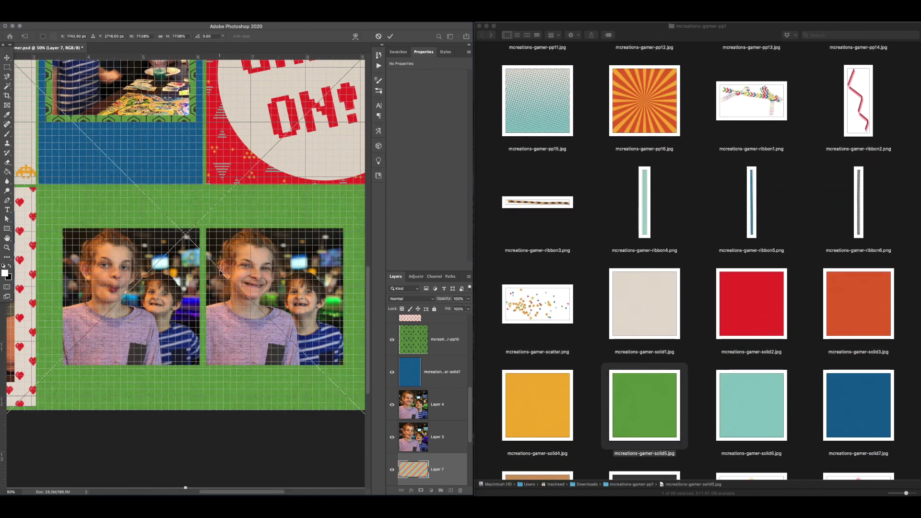
{"action": "key", "text": "super+alt+g"}
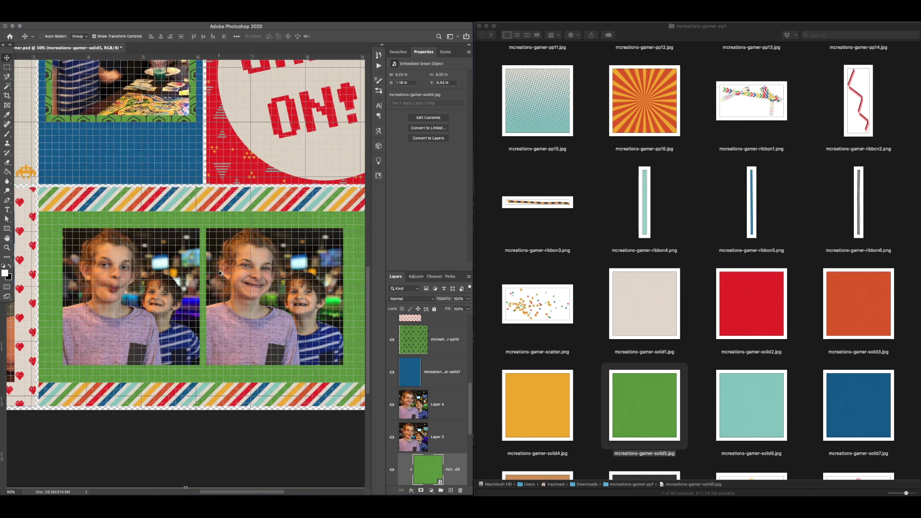
Hide the grid and merge the solid green paper with the copied band it is clipped to.
{"action": "key", "text": "super+apostrophe"}
{"action": "key", "text": "super+e"}
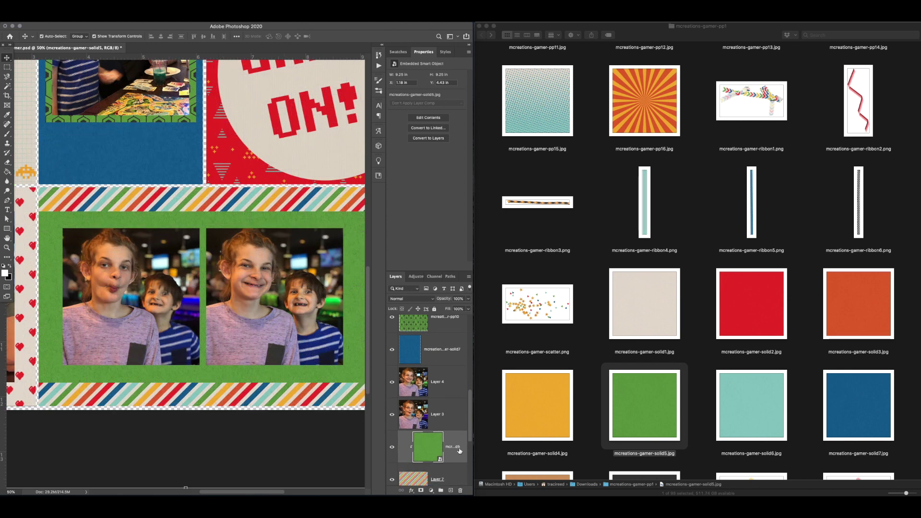
{"action": "scroll", "coordinate": [247, 324], "scroll_direction": "right", "scroll_amount": 2}
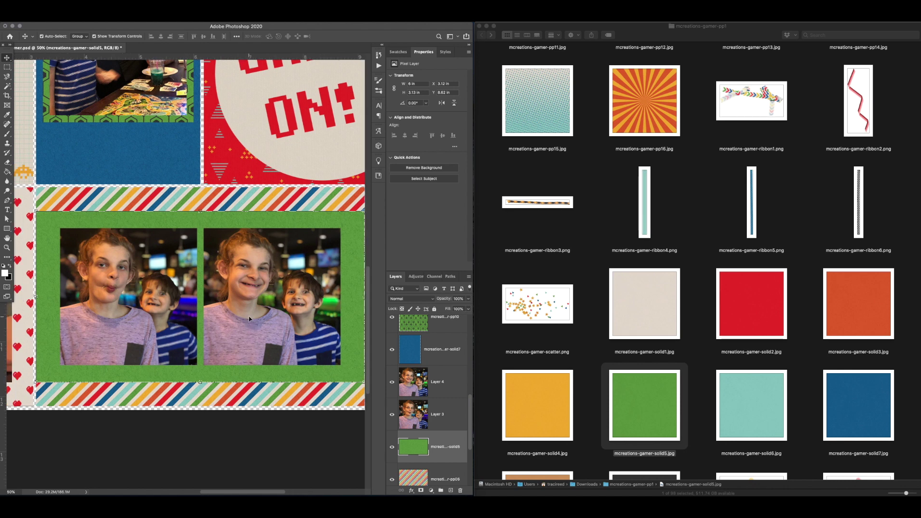
{"action": "scroll", "coordinate": [249, 319], "scroll_direction": "left", "scroll_amount": 6}
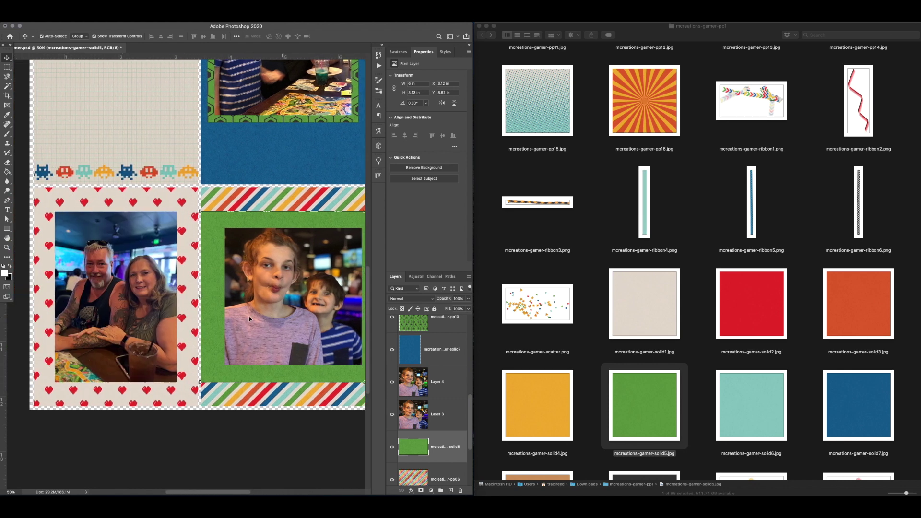
Show the grid and shift the bottom-left photo with its heart paper to align on it, the paper's corner at X 0.12 in, Y 8.13 in.
{"action": "left_click", "coordinate": [164, 290], "text": "super"}
{"action": "key", "text": "super+apostrophe"}
{"action": "scroll", "coordinate": [97, 215], "scroll_direction": "left", "scroll_amount": 2}
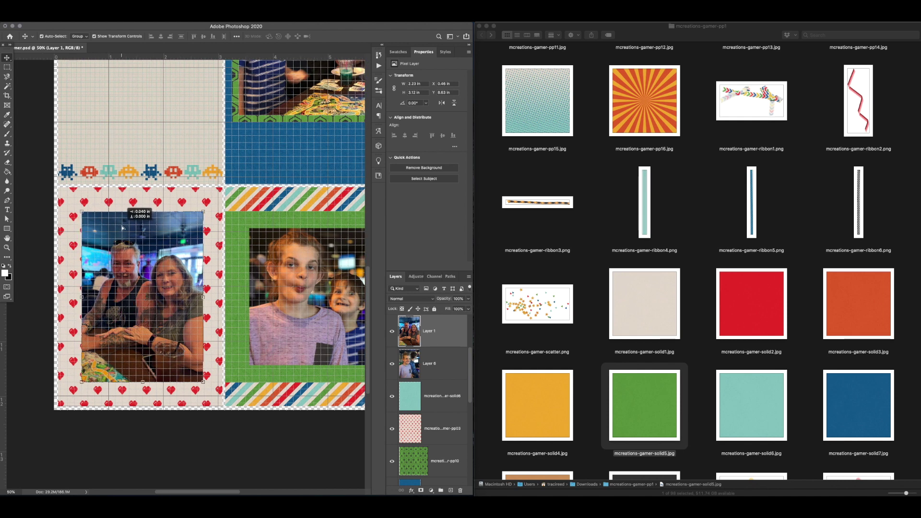
{"action": "key", "text": "super"}
{"action": "left_click_drag", "start_coordinate": [114, 253], "coordinate": [116, 250]}
Copy a rectangle of the heart paper, about 2.5 by 3.5 in around the bottom-left photo, to a new layer.
{"action": "key", "text": "m"}
{"action": "left_click_drag", "start_coordinate": [75, 197], "coordinate": [211, 388]}
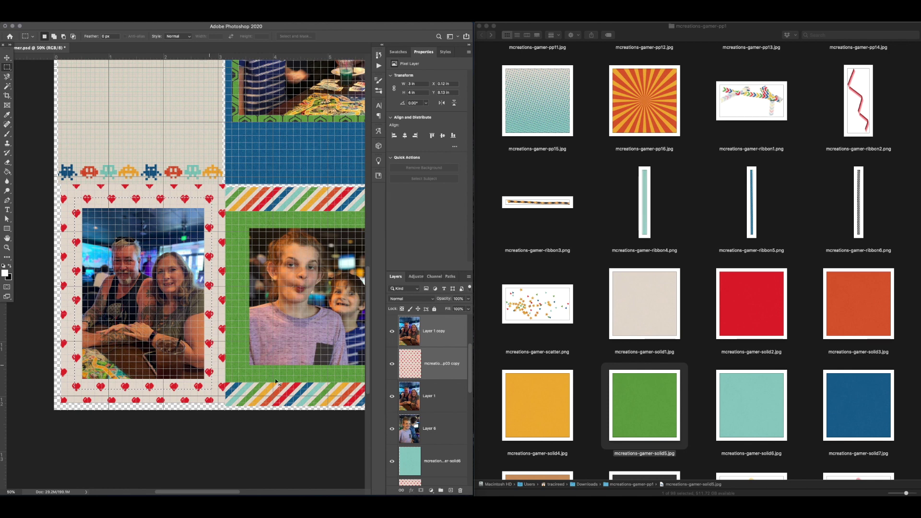
{"action": "left_click", "coordinate": [442, 424]}
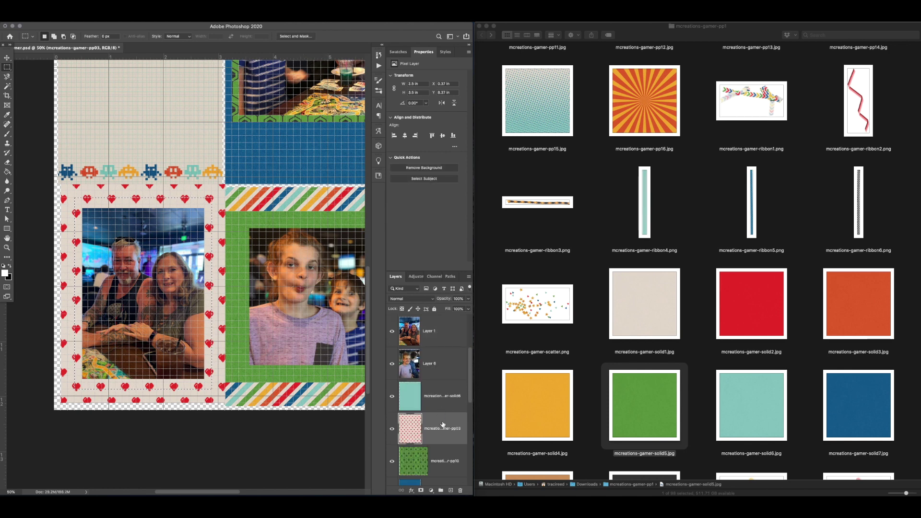
{"action": "key", "text": "ctrl+j"}
Place the solid red paper mcreations-gamer-solid2.jpg above the copied heart rectangle, clip it to the rectangle and hide the grid.
{"action": "left_click_drag", "start_coordinate": [758, 349], "coordinate": [226, 312]}
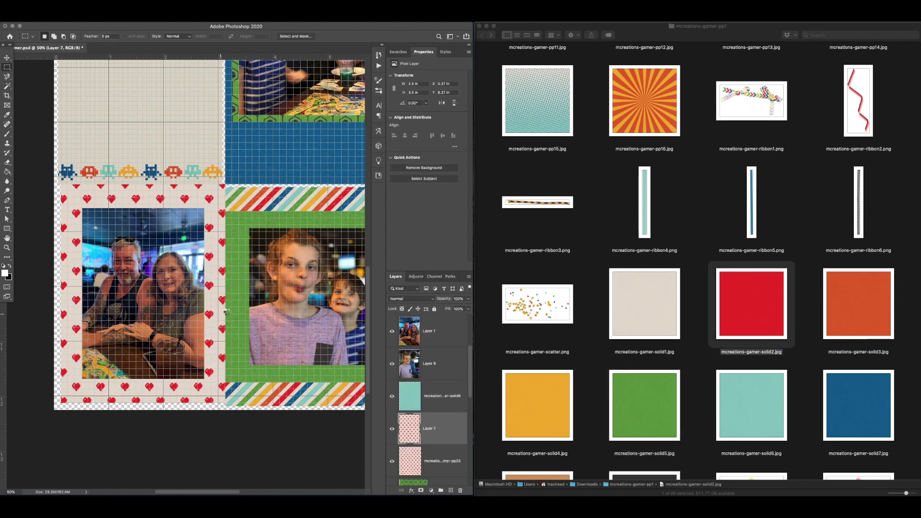
{"action": "key", "text": "Return"}
{"action": "key", "text": "ctrl+alt+g"}
{"action": "key", "text": "ctrl+apostrophe"}
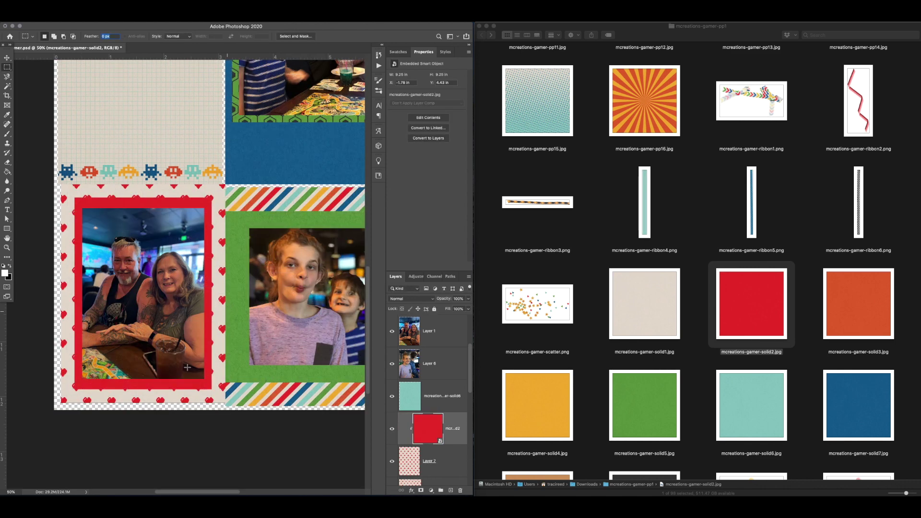
{"action": "key", "text": "v"}
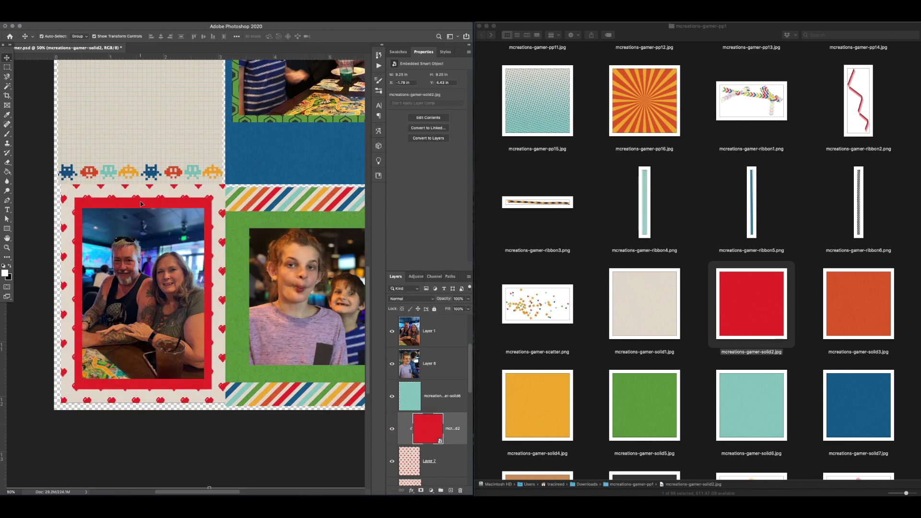
Trim the upper and lower edges of the clipped red mat's base rectangle against the grid, leaving it about 3.36 in high.
{"action": "key", "text": "ctrl+apostrophe"}
{"action": "key", "text": "m"}
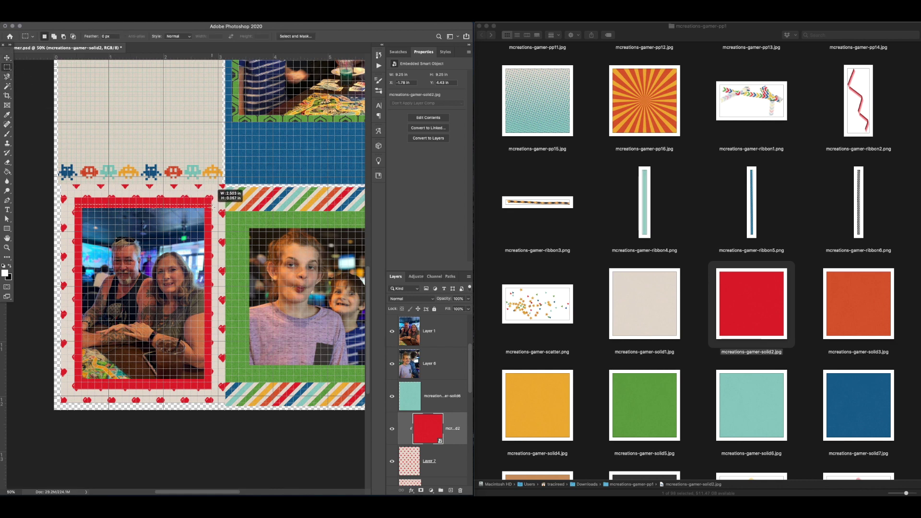
{"action": "left_click_drag", "start_coordinate": [212, 207], "coordinate": [210, 201]}
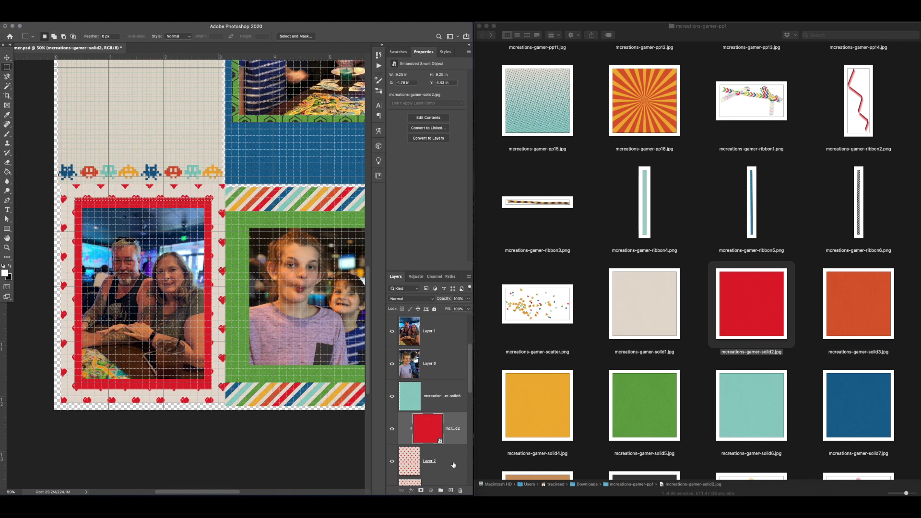
{"action": "key", "text": "alt+bracketleft"}
{"action": "key", "text": "ctrl+d"}
{"action": "mouse_move", "coordinate": [222, 190]}
{"action": "left_mouse_down"}
{"action": "mouse_move", "coordinate": [52, 201]}
{"action": "mouse_move", "coordinate": [149, 180]}
{"action": "mouse_move", "coordinate": [224, 178]}
{"action": "left_mouse_up"}
{"action": "left_click_drag", "start_coordinate": [169, 187], "coordinate": [173, 399]}
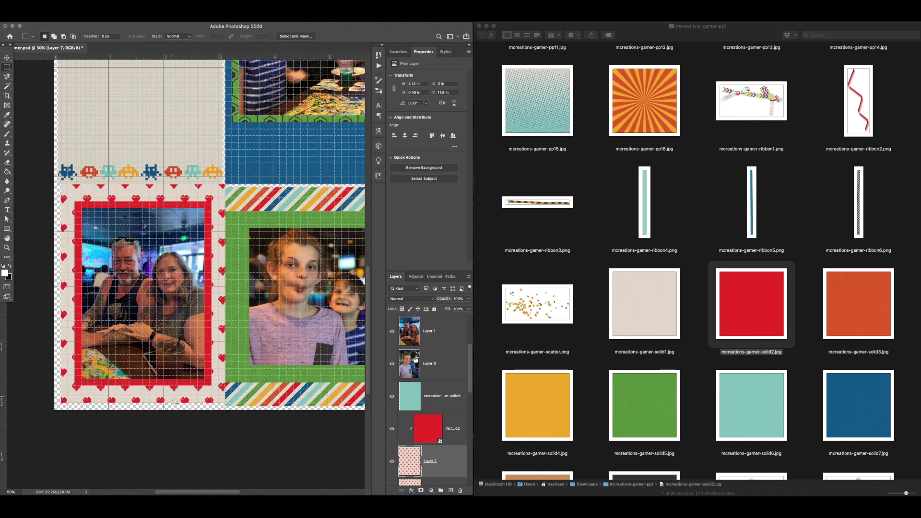
{"action": "key", "text": "super+apostrophe"}
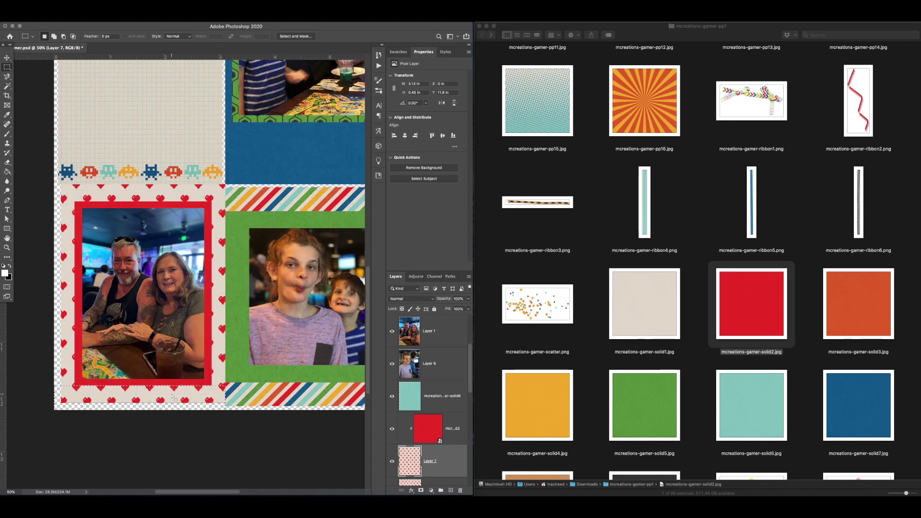
{"action": "key", "text": "super+d"}
Merge the red paper with its base rectangle, and shift the bottom-left photo, red mat and heart paper together slightly left and down.
{"action": "left_click", "coordinate": [7, 58]}
{"action": "key", "text": "super+0"}
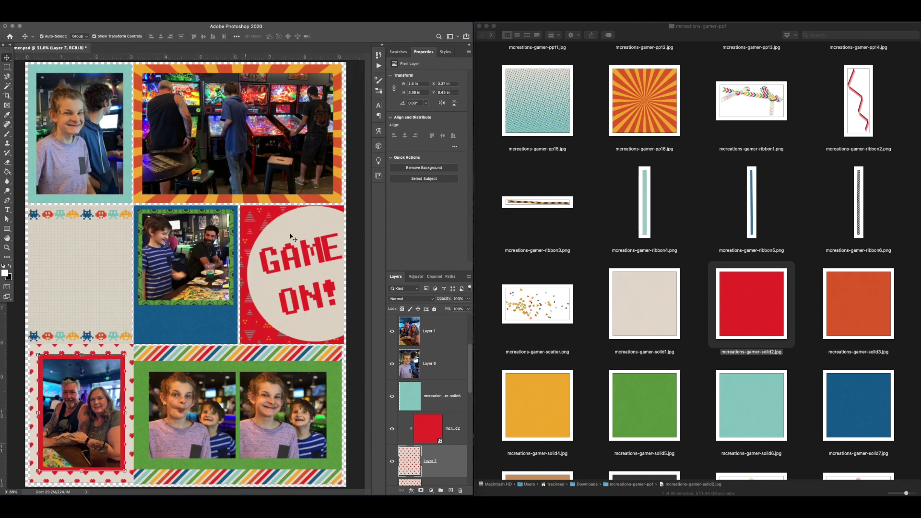
{"action": "key", "text": "super+alt+a"}
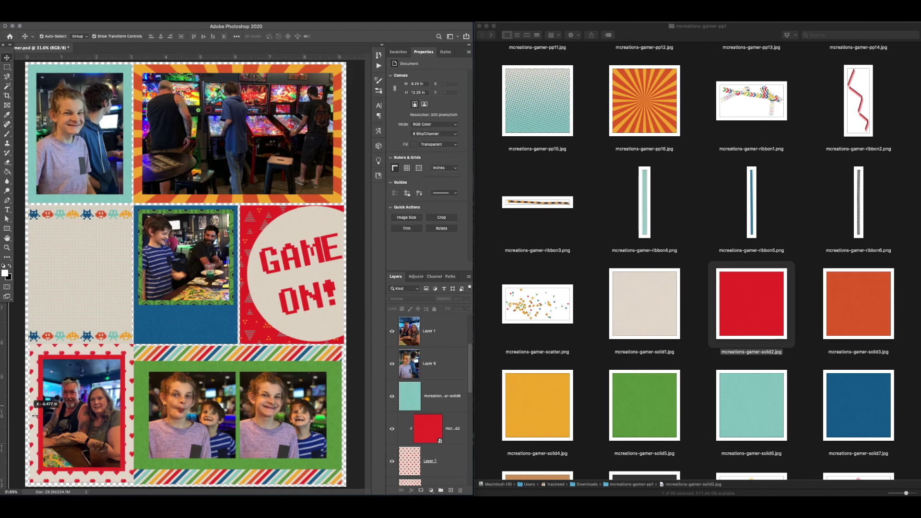
{"action": "left_click_drag", "start_coordinate": [28, 415], "coordinate": [68, 430]}
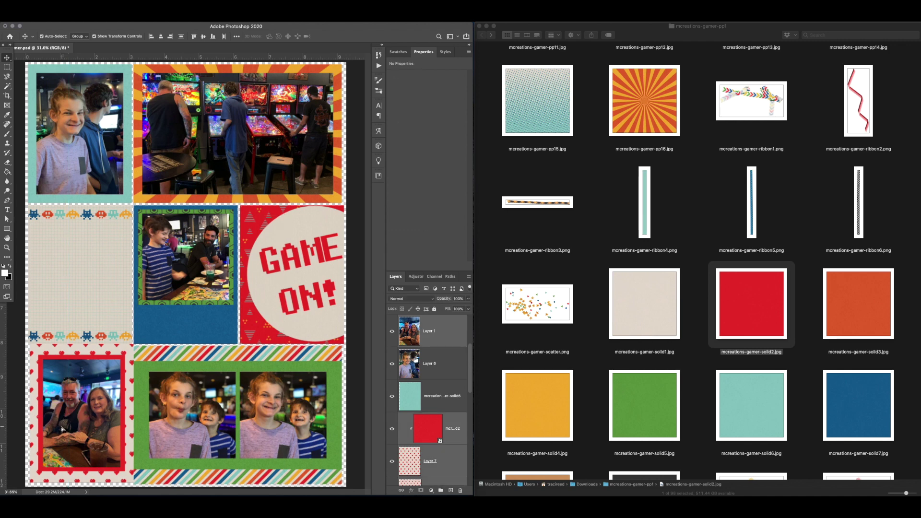
{"action": "left_click", "coordinate": [455, 460]}
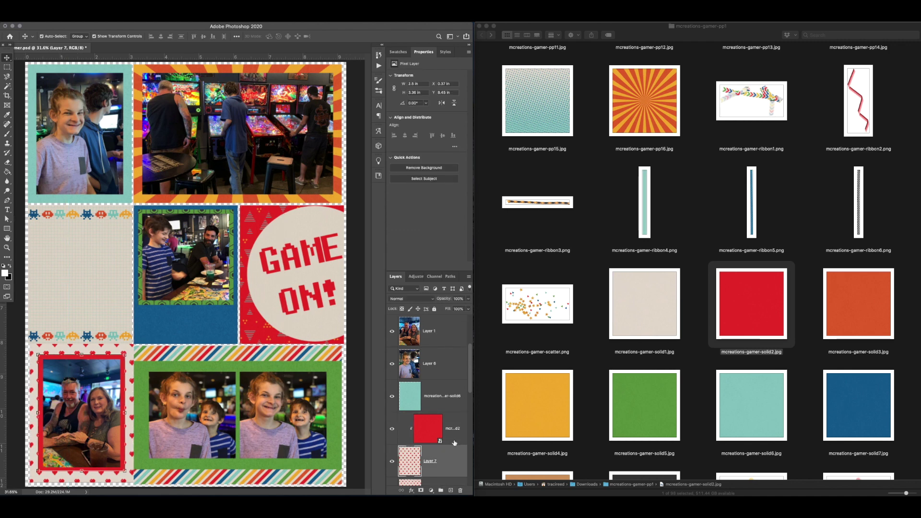
{"action": "key", "text": "super+e"}
{"action": "left_click_drag", "start_coordinate": [47, 451], "coordinate": [50, 453]}
{"action": "left_click", "coordinate": [359, 373]}
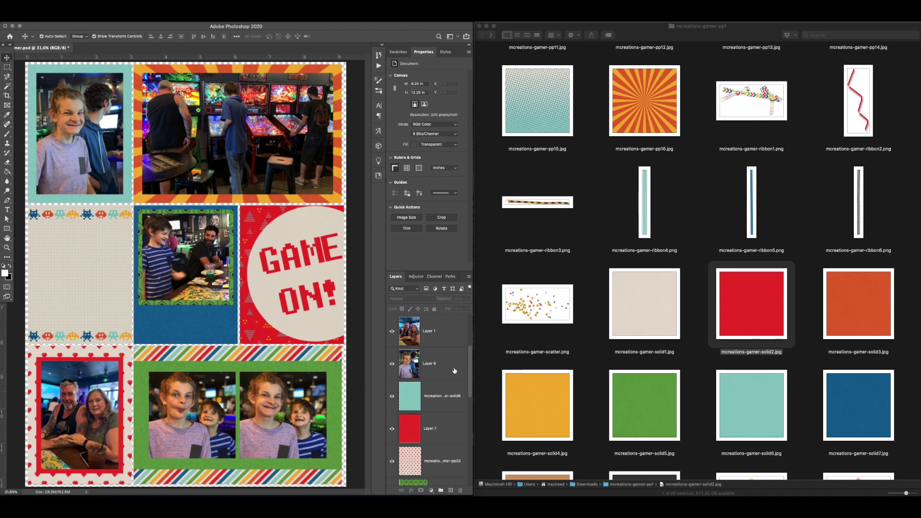
Place mcreations-gamer-paint1.png above the green mat, scale it to about 4.94 in wide and position it at the mat's upper-left corner.
{"action": "scroll", "coordinate": [685, 287], "scroll_direction": "down", "scroll_amount": 20}
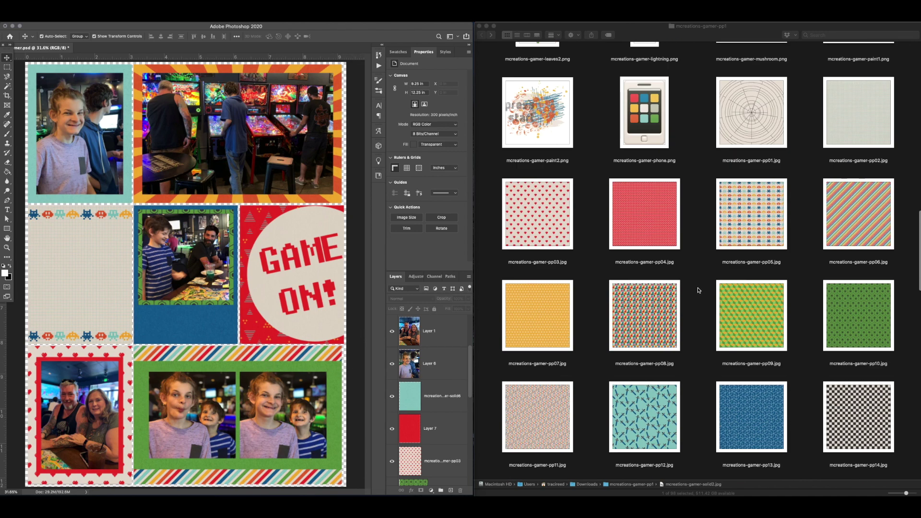
{"action": "scroll", "coordinate": [699, 290], "scroll_direction": "up", "scroll_amount": 10}
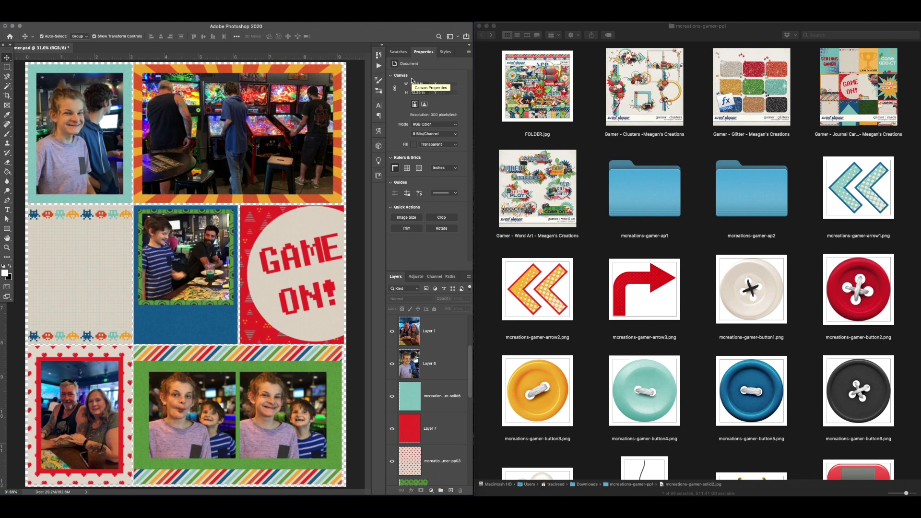
{"action": "left_click", "coordinate": [255, 369]}
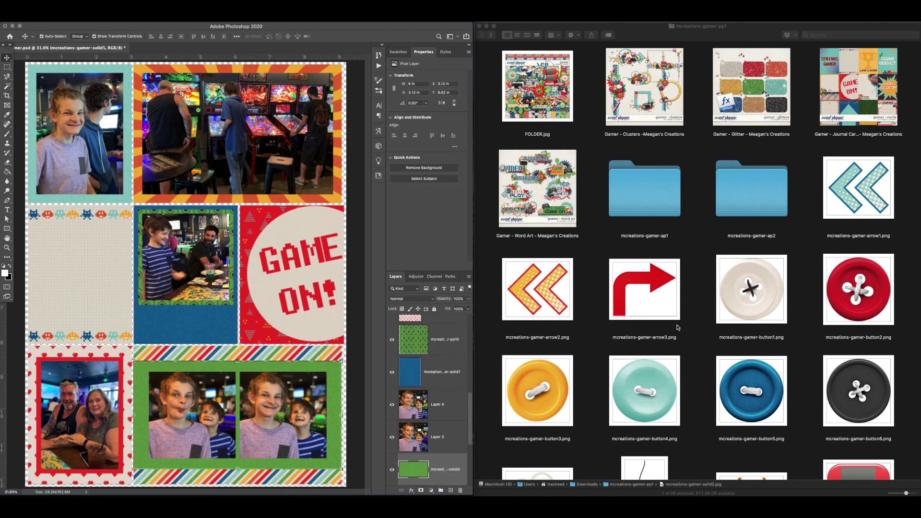
{"action": "scroll", "coordinate": [705, 284], "scroll_direction": "down", "scroll_amount": 15}
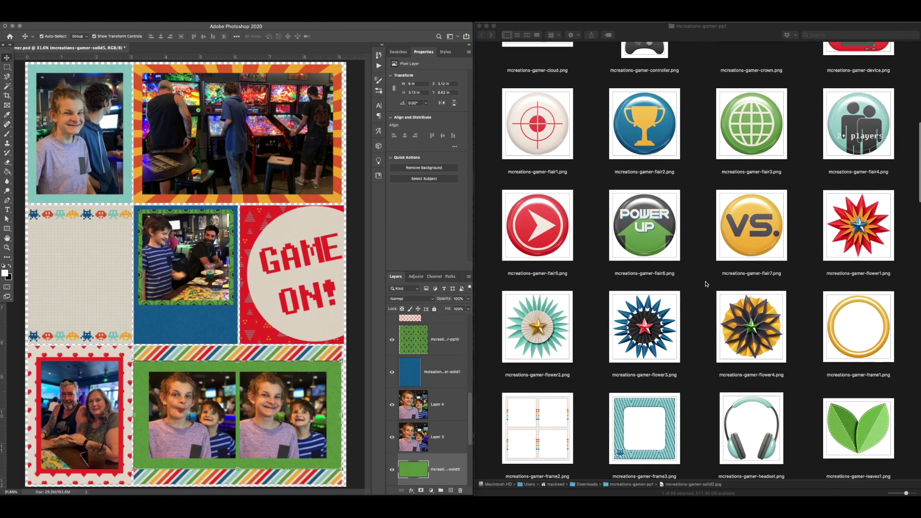
{"action": "scroll", "coordinate": [705, 284], "scroll_direction": "down", "scroll_amount": 6}
{"action": "scroll", "coordinate": [767, 192], "scroll_direction": "up", "scroll_amount": 3}
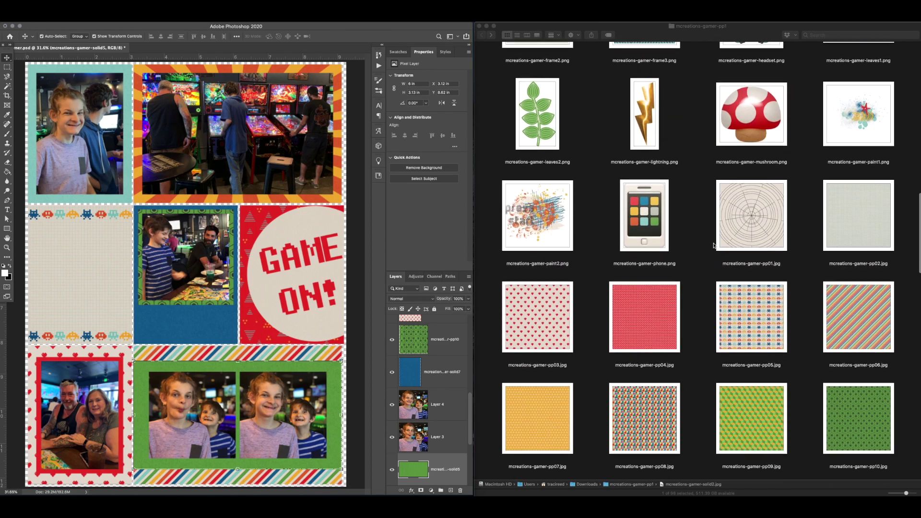
{"action": "left_click", "coordinate": [844, 124]}
{"action": "left_click_drag", "start_coordinate": [849, 119], "coordinate": [179, 345]}
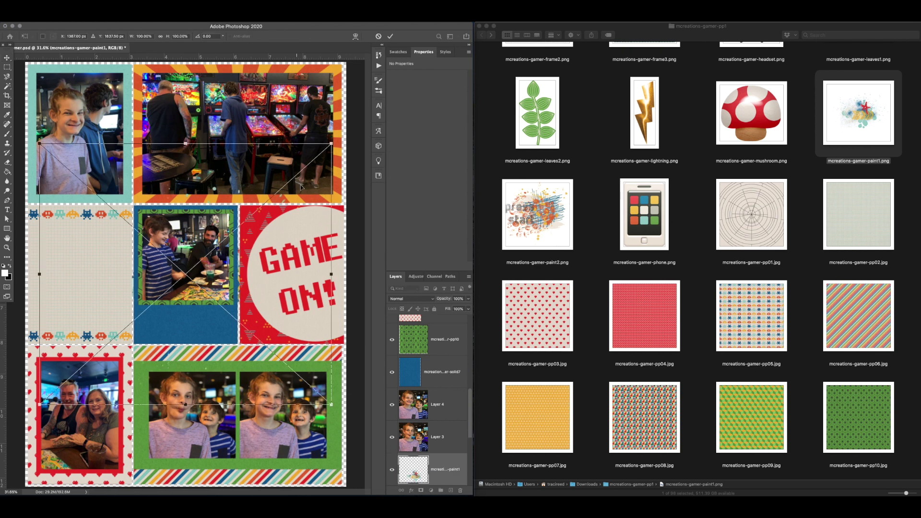
{"action": "left_click_drag", "start_coordinate": [330, 143], "coordinate": [271, 198]}
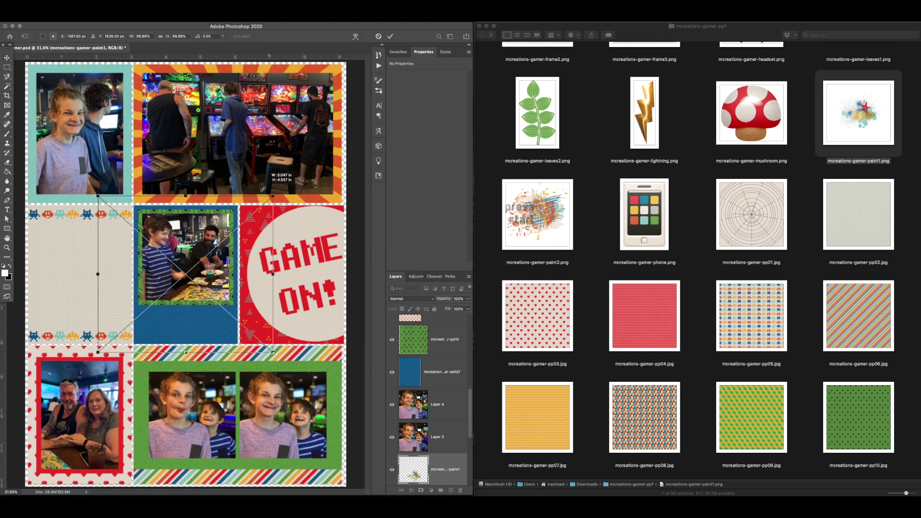
{"action": "mouse_move", "coordinate": [215, 238]}
{"action": "left_mouse_down"}
{"action": "mouse_move", "coordinate": [214, 331]}
{"action": "mouse_move", "coordinate": [194, 334]}
{"action": "left_mouse_up"}
{"action": "key", "text": "Return"}
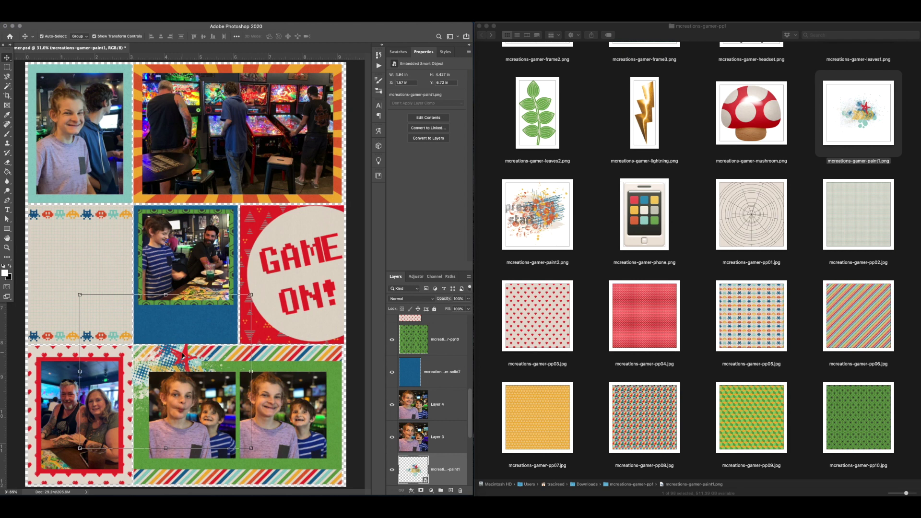
Duplicate the paint splatter to the green mat's lower-right corner, and clip both splatters and the mat to the striped paper.
{"action": "mouse_move", "coordinate": [183, 355]}
{"action": "left_mouse_down"}
{"action": "mouse_move", "coordinate": [243, 410]}
{"action": "mouse_move", "coordinate": [300, 441]}
{"action": "left_mouse_up"}
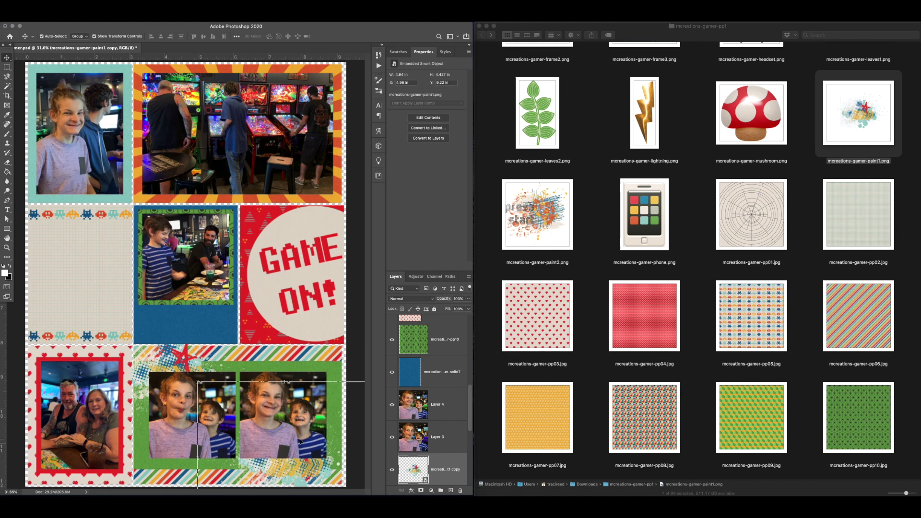
{"action": "left_click", "coordinate": [194, 368]}
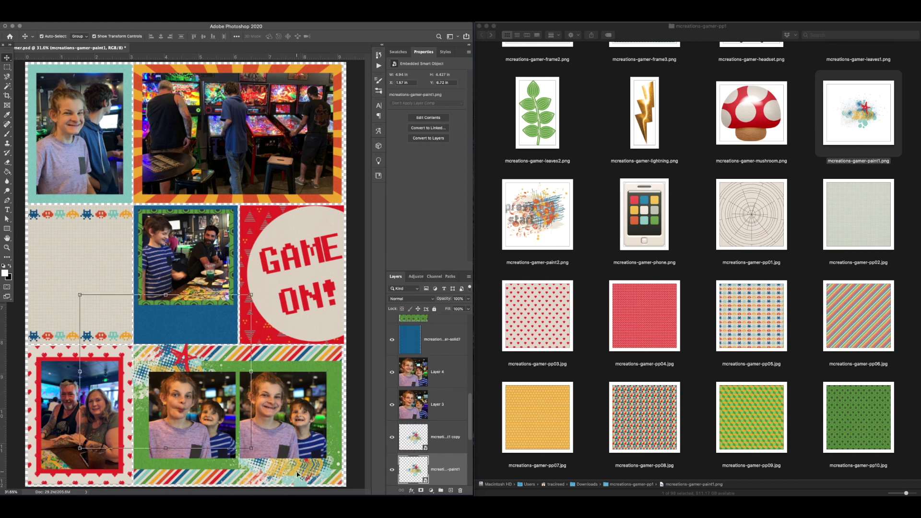
{"action": "left_click", "coordinate": [426, 438], "text": "shift"}
{"action": "scroll", "coordinate": [426, 439], "scroll_direction": "down", "scroll_amount": 3}
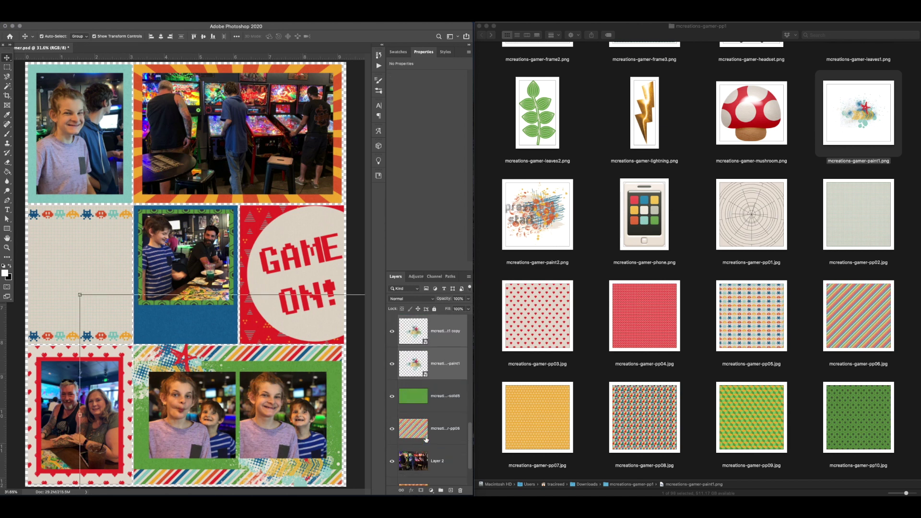
{"action": "left_click", "coordinate": [445, 402], "text": "shift"}
{"action": "key", "text": "super+alt+g"}
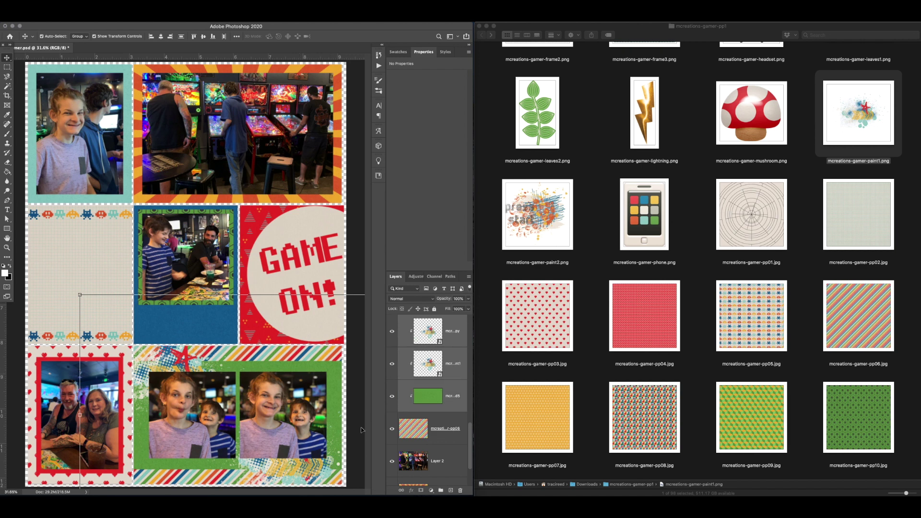
{"action": "left_click", "coordinate": [361, 431]}
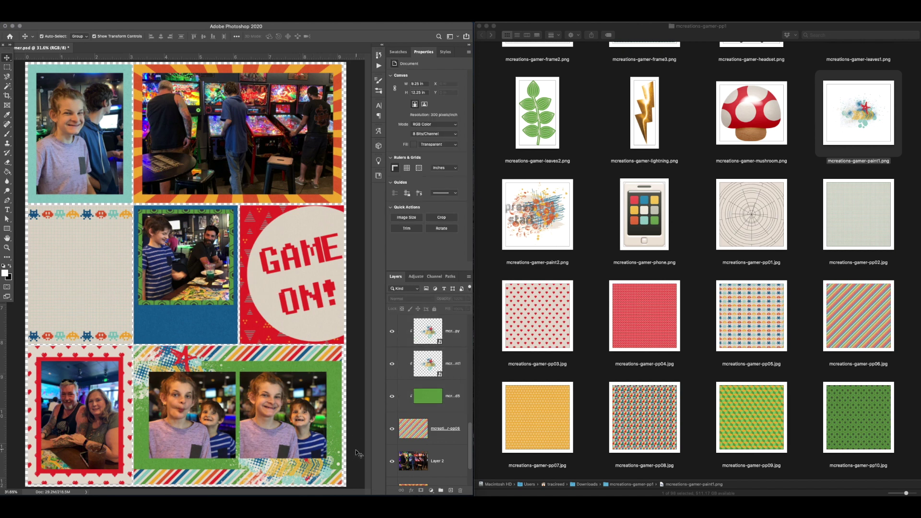
Place the Player One and Player Two word art, mcreations-gamer-wordart15.png and mcreations-gamer-wordart16.png, above the copied paint splatter.
{"action": "left_click", "coordinate": [315, 470]}
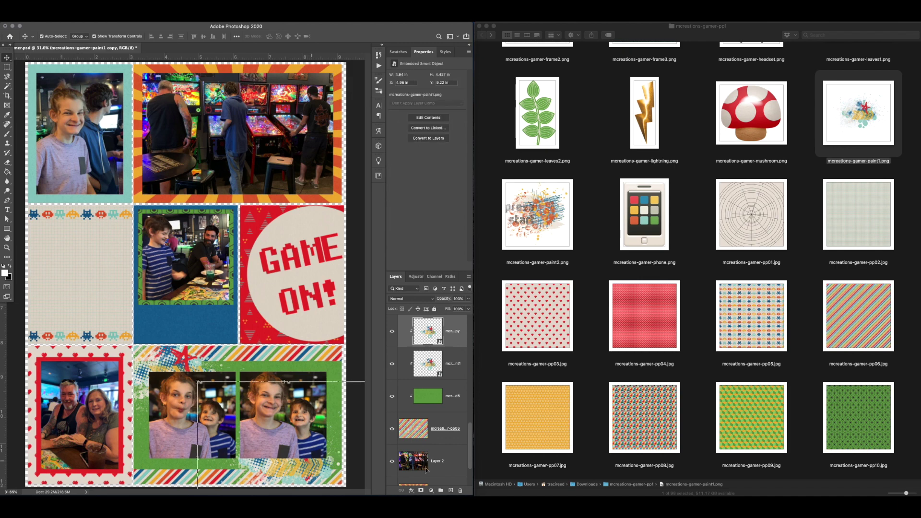
{"action": "scroll", "coordinate": [747, 325], "scroll_direction": "down", "scroll_amount": 20}
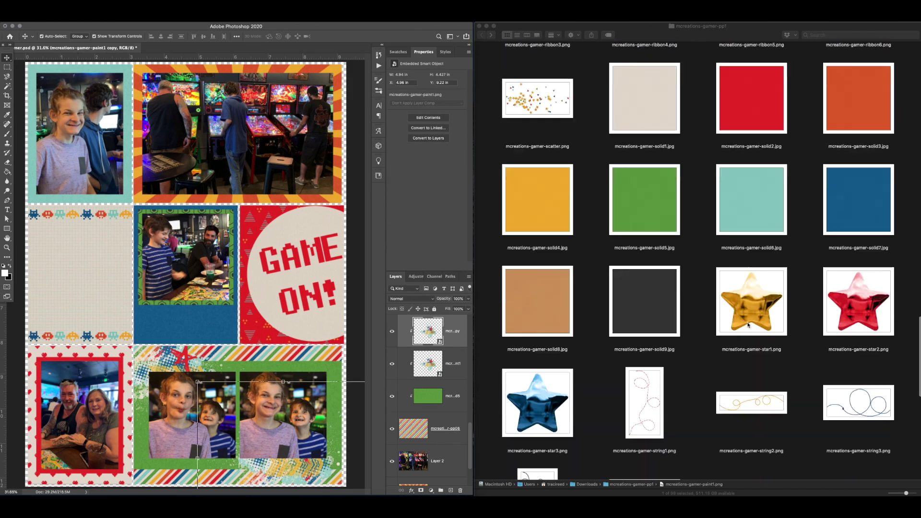
{"action": "scroll", "coordinate": [747, 325], "scroll_direction": "down", "scroll_amount": 10}
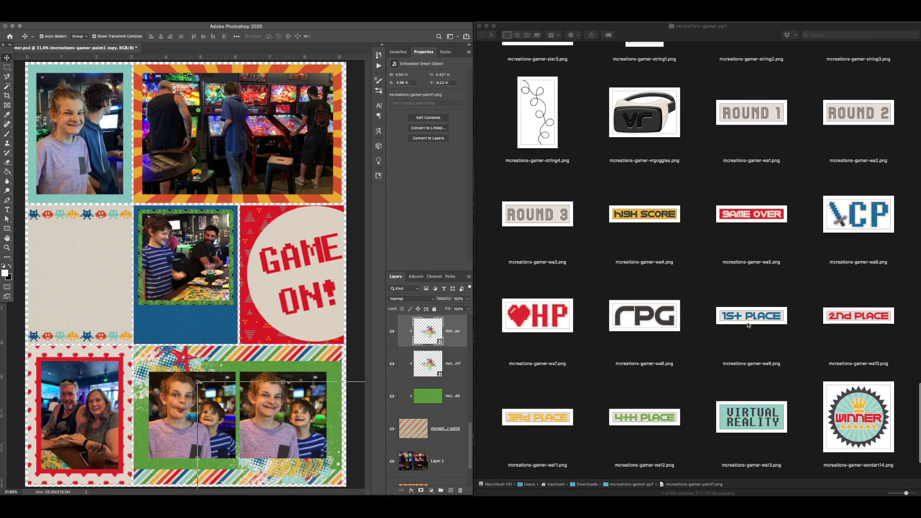
{"action": "scroll", "coordinate": [622, 337], "scroll_direction": "down", "scroll_amount": 6}
{"action": "left_click_drag", "start_coordinate": [695, 398], "coordinate": [551, 432]}
{"action": "left_click_drag", "start_coordinate": [643, 427], "coordinate": [346, 411]}
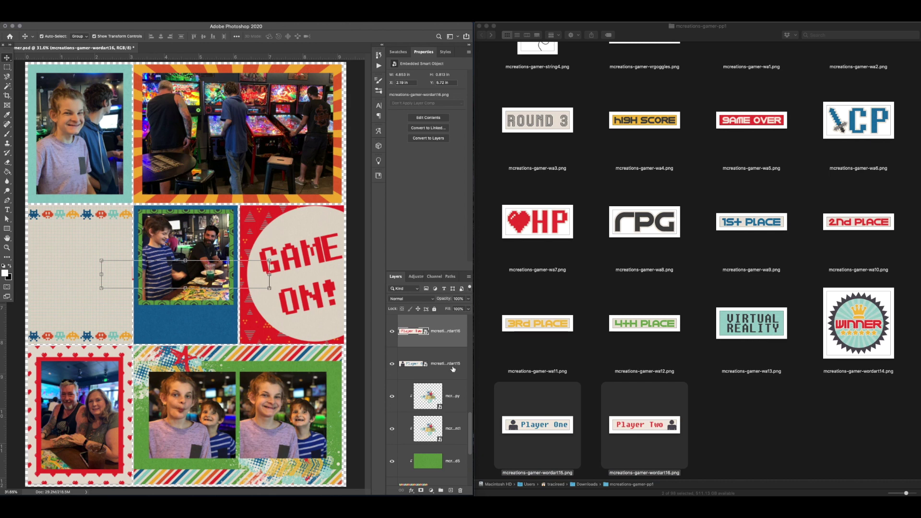
Commit the Player One and Player Two word art and move both layers to the top of the layer stack.
{"action": "key", "text": "Return"}
{"action": "key", "text": "Return"}
{"action": "scroll", "coordinate": [450, 338], "scroll_direction": "up", "scroll_amount": 2}
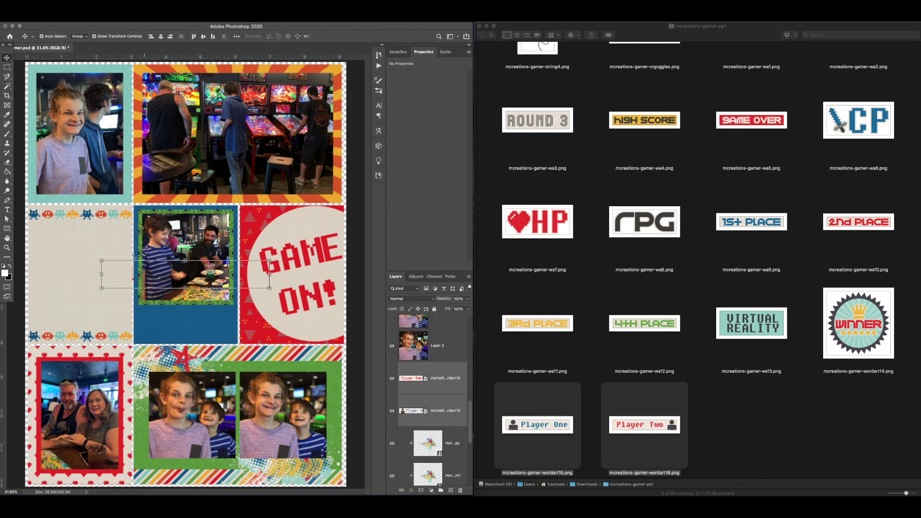
{"action": "key", "text": "super+bracketright"}
{"action": "key", "text": "super+bracketright"}
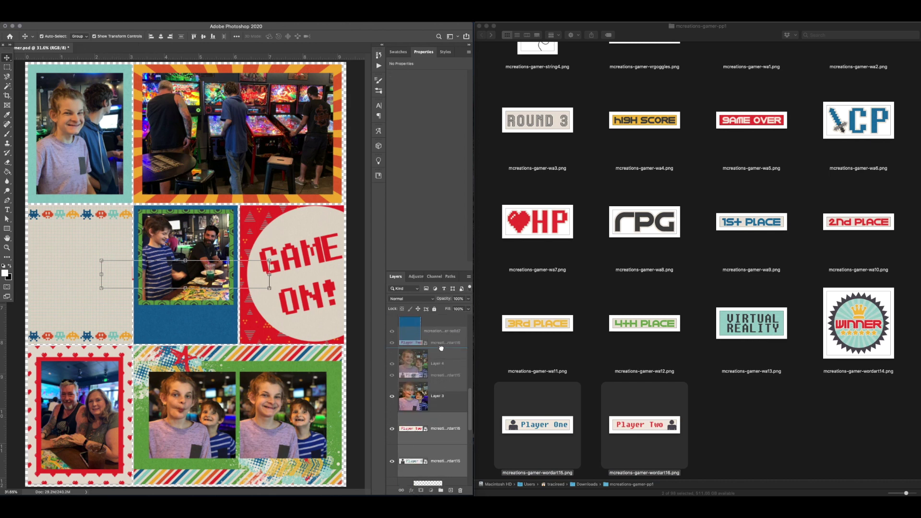
{"action": "key", "text": "super+bracketright"}
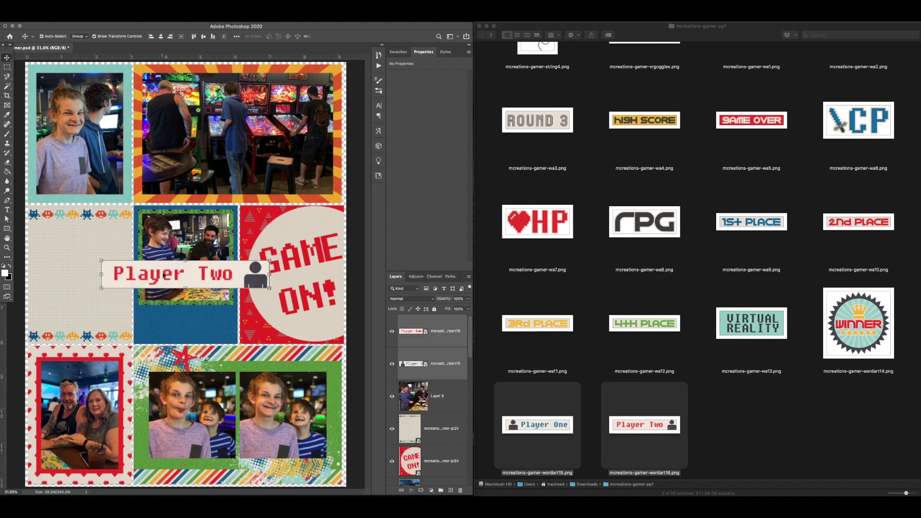
Scale both word art pieces to about 2.19 in wide, position Player One above and Player Two below the paired photos, and save.
{"action": "left_click_drag", "start_coordinate": [160, 276], "coordinate": [225, 451]}
{"action": "key", "text": "super+t"}
{"action": "left_click_drag", "start_coordinate": [167, 434], "coordinate": [213, 441]}
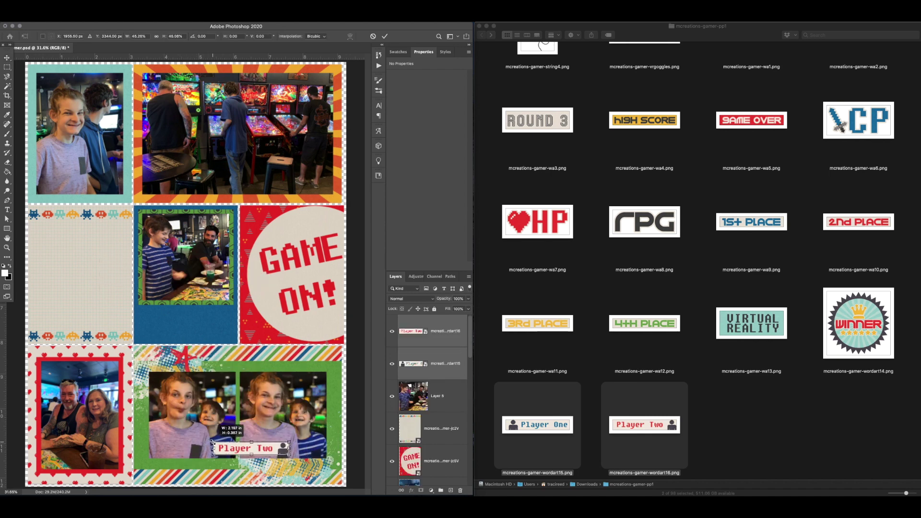
{"action": "key", "text": "Return"}
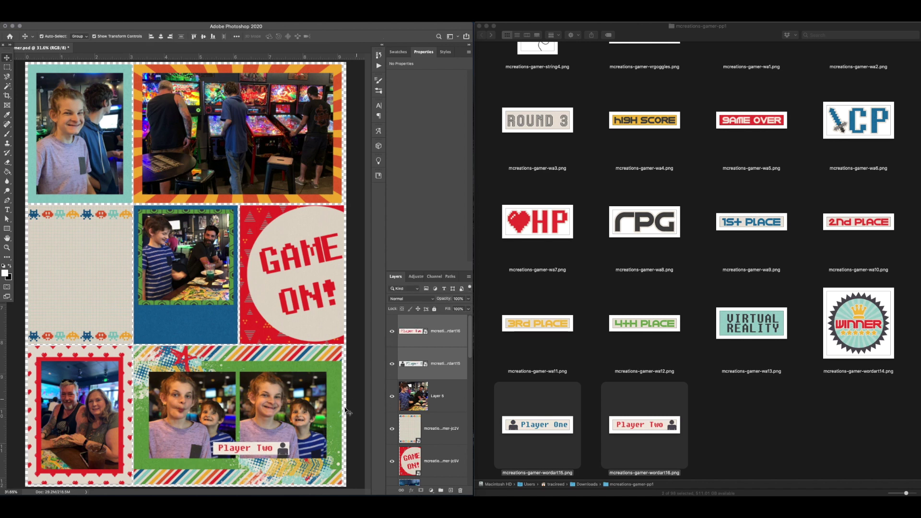
{"action": "left_click_drag", "start_coordinate": [265, 451], "coordinate": [216, 381]}
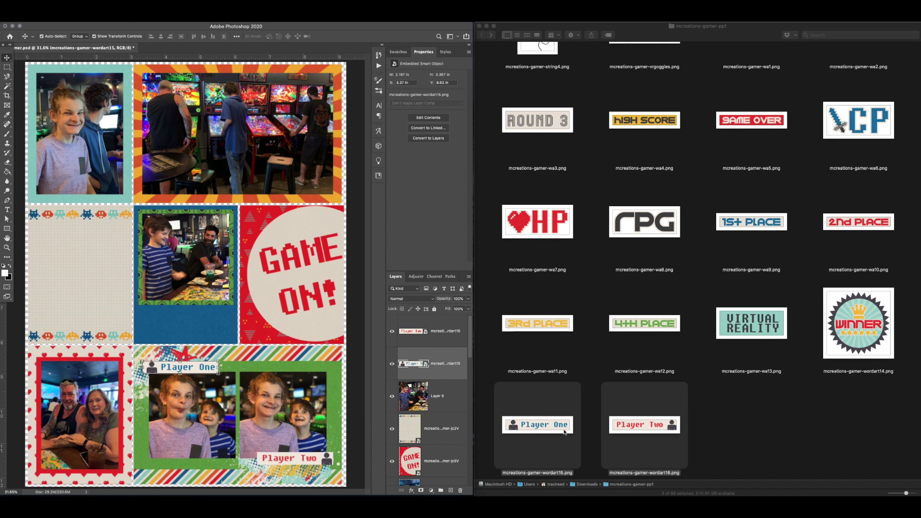
{"action": "key", "text": "super+s"}
Place the heart HP word art, mcreations-gamer-wa7.png, scale it to about 45% and position it on the bottom edge of the red-matted photo.
{"action": "left_click_drag", "start_coordinate": [553, 213], "coordinate": [144, 374]}
{"action": "left_click_drag", "start_coordinate": [235, 262], "coordinate": [94, 458]}
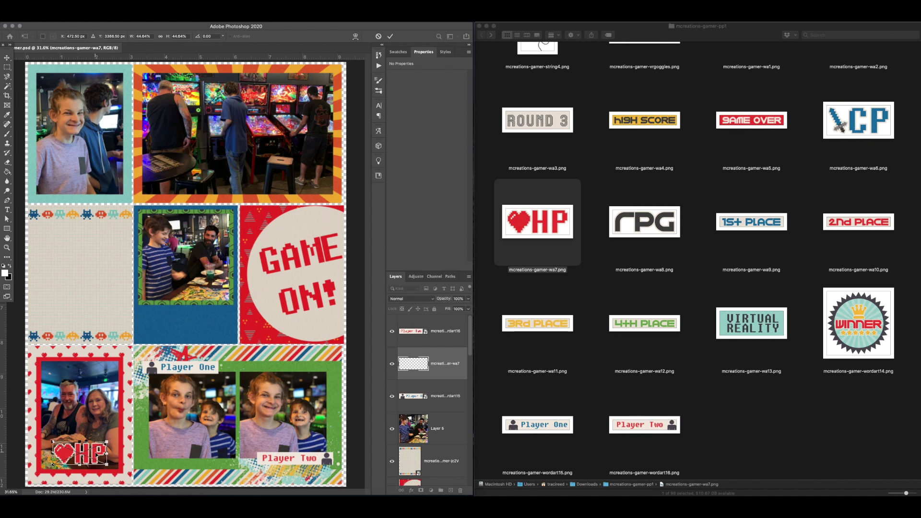
{"action": "key", "text": "Return"}
{"action": "left_click_drag", "start_coordinate": [99, 457], "coordinate": [100, 459]}
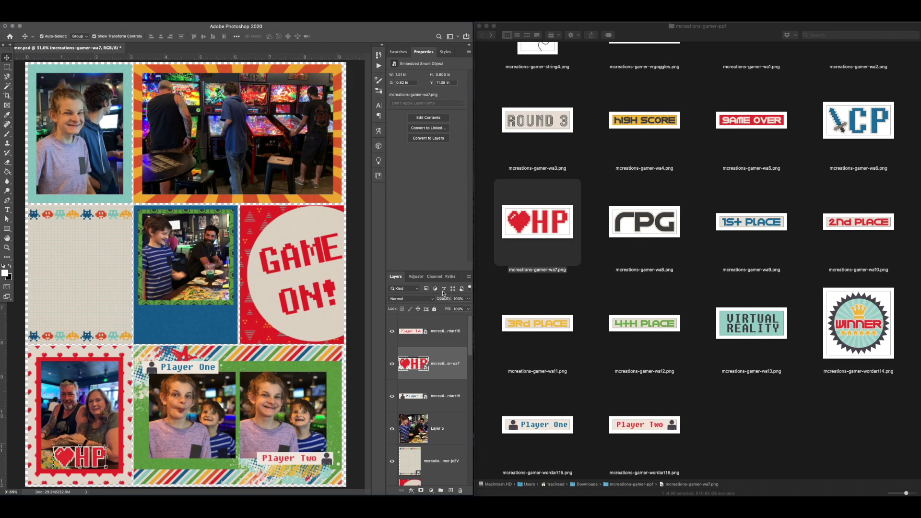
Place mcreations-gamer-arrow2.png, scale it to about 32%, rotate it 90° and position it at the top-left photo's lower-right corner.
{"action": "scroll", "coordinate": [710, 297], "scroll_direction": "up", "scroll_amount": 20}
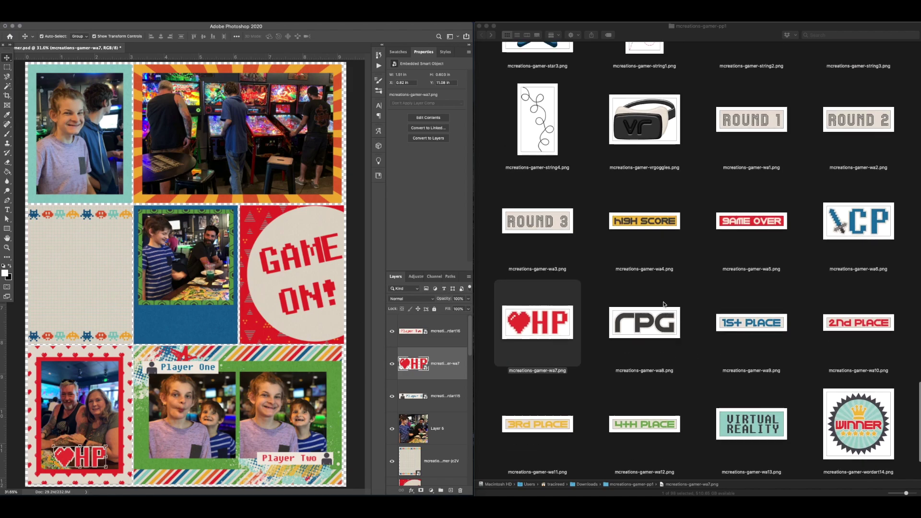
{"action": "scroll", "coordinate": [664, 305], "scroll_direction": "up", "scroll_amount": 5}
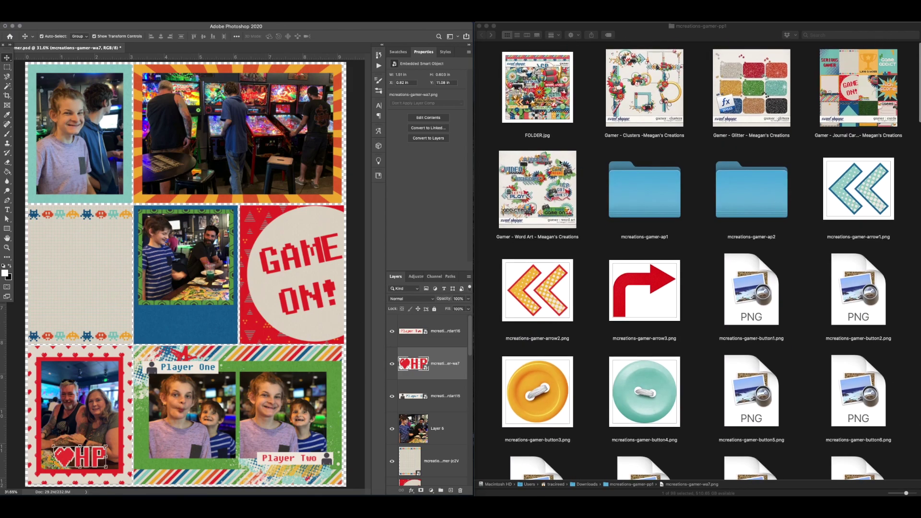
{"action": "left_click_drag", "start_coordinate": [537, 287], "coordinate": [196, 252]}
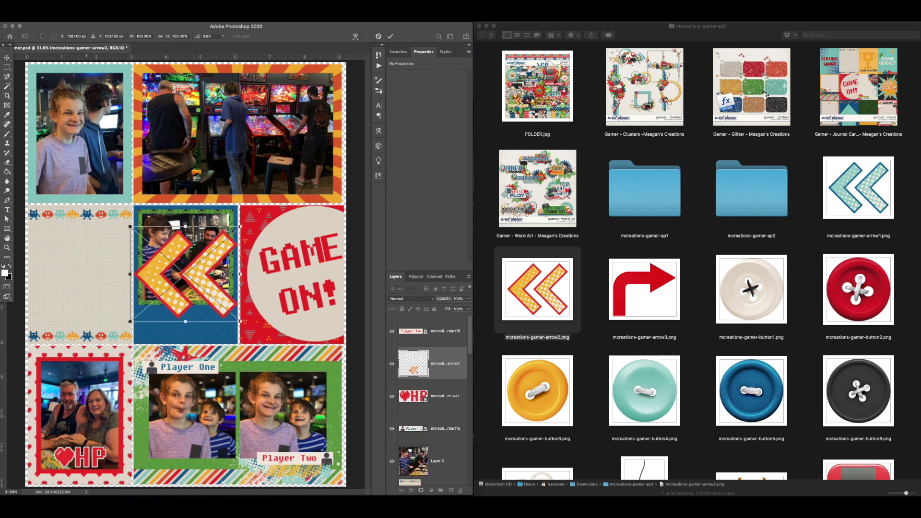
{"action": "left_click_drag", "start_coordinate": [246, 221], "coordinate": [102, 161]}
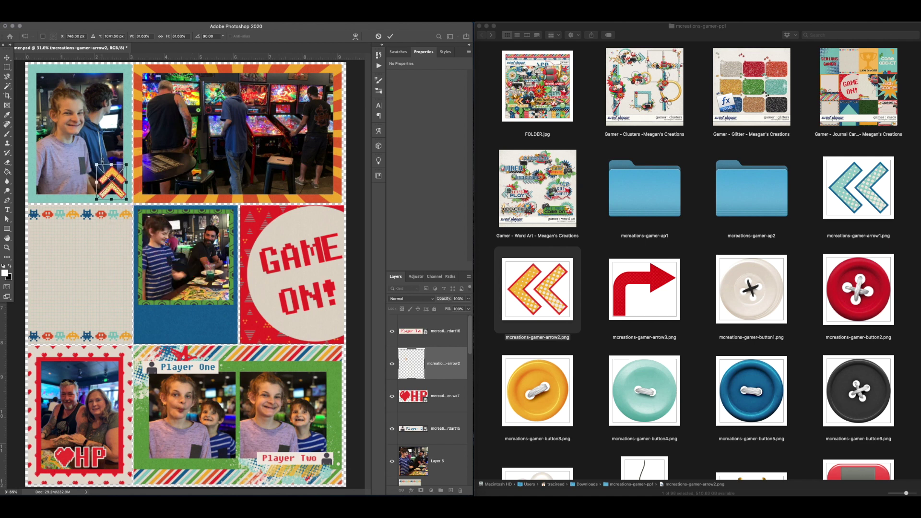
{"action": "key", "text": "Return"}
Duplicate the arrow, rotate the copy to point down at the photo's upper-right corner, and shift both arrows slightly left.
{"action": "key", "text": "super+j"}
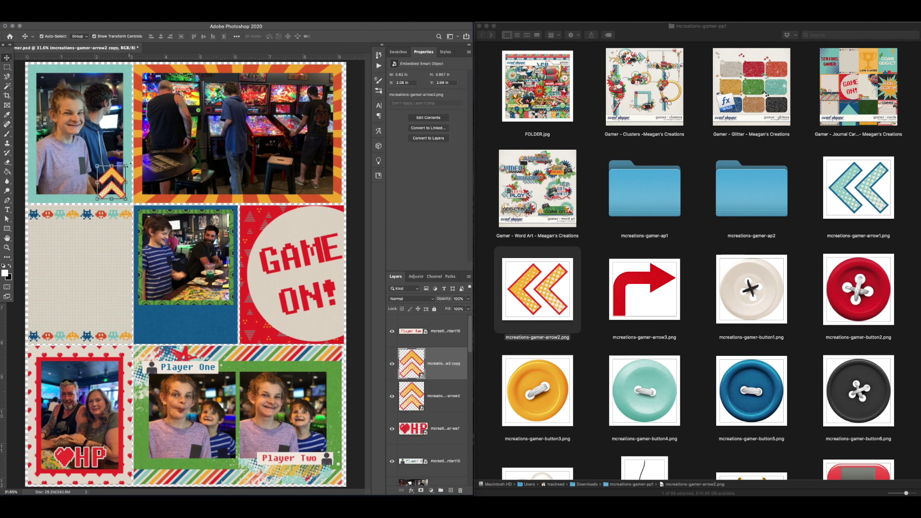
{"action": "key", "text": "super+t"}
{"action": "left_click_drag", "start_coordinate": [129, 165], "coordinate": [61, 235]}
{"action": "left_click_drag", "start_coordinate": [110, 198], "coordinate": [118, 103]}
{"action": "key", "text": "Return"}
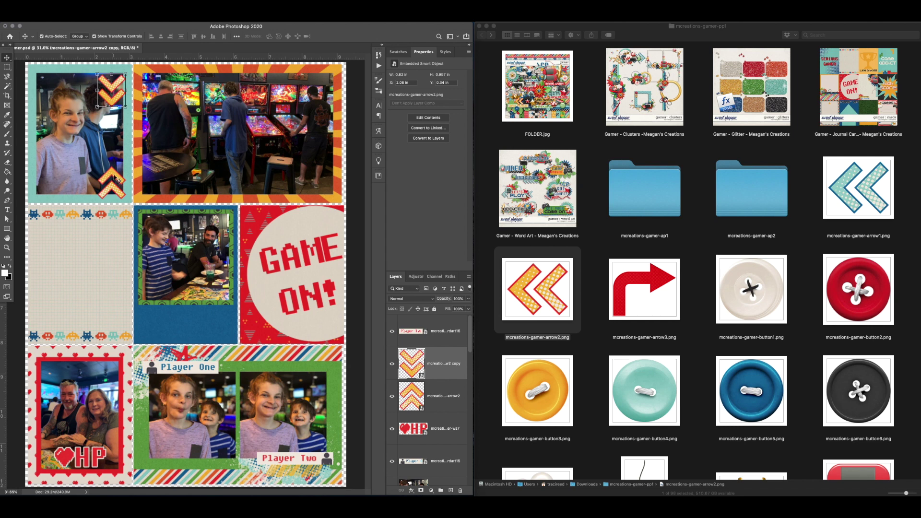
{"action": "left_click_drag", "start_coordinate": [117, 179], "coordinate": [113, 170]}
{"action": "left_click_drag", "start_coordinate": [114, 96], "coordinate": [117, 96]}
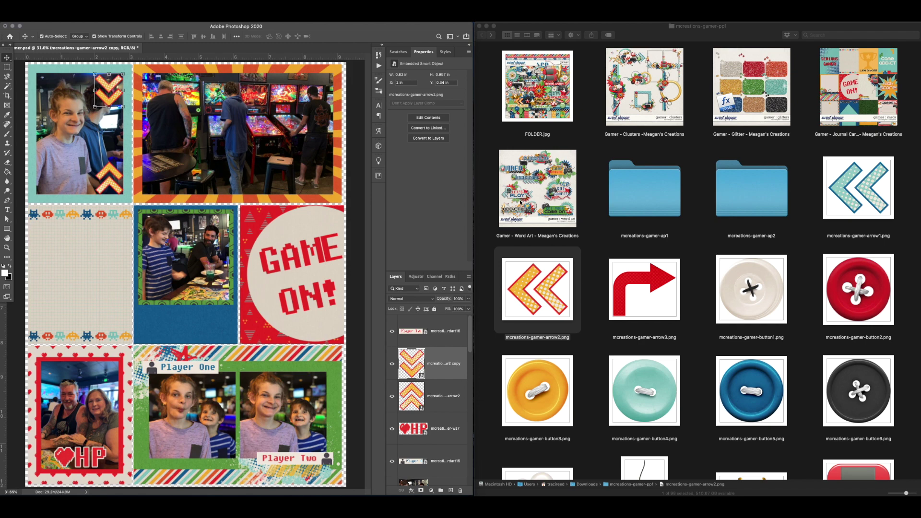
Place the Power Up badge, mcreations-gamer-flair6.png, at about 49% between the arrows, and lower the upper arrow toward it.
{"action": "scroll", "coordinate": [514, 206], "scroll_direction": "down", "scroll_amount": 15}
{"action": "left_click", "coordinate": [630, 123]}
{"action": "left_click_drag", "start_coordinate": [630, 122], "coordinate": [121, 146]}
{"action": "left_click_drag", "start_coordinate": [141, 95], "coordinate": [110, 144]}
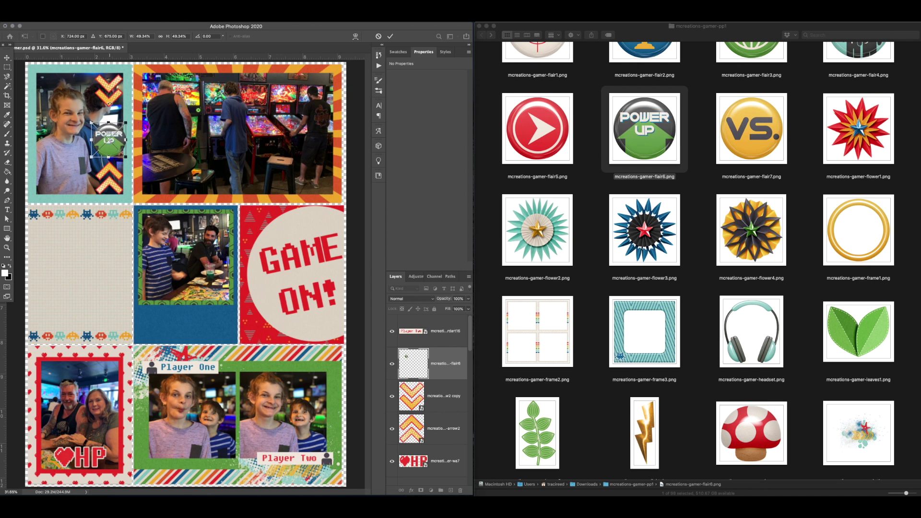
{"action": "key", "text": "Return"}
{"action": "left_click_drag", "start_coordinate": [112, 105], "coordinate": [112, 117]}
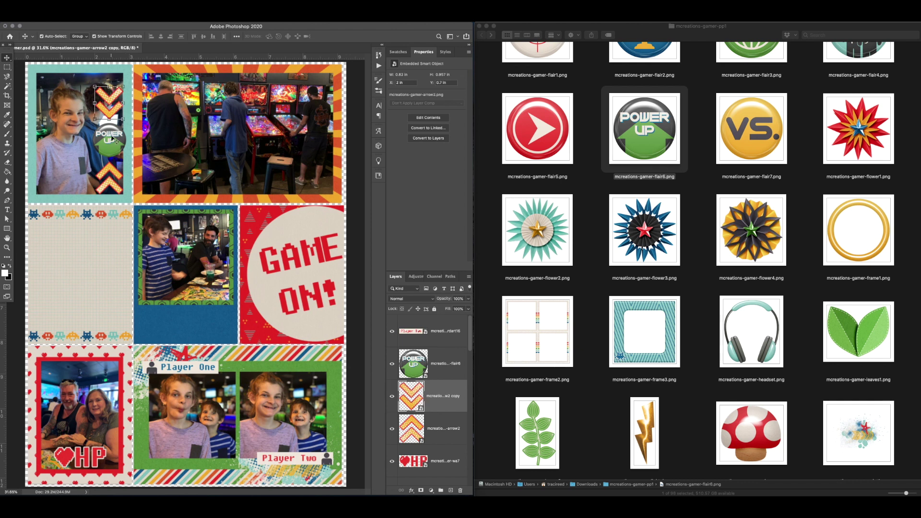
Select the badge and both arrows together and enlarge them to about 112%.
{"action": "left_click", "coordinate": [113, 139], "text": "shift"}
{"action": "left_click", "coordinate": [116, 173], "text": "shift"}
{"action": "key", "text": "super+t"}
{"action": "left_click_drag", "start_coordinate": [92, 87], "coordinate": [88, 73]}
{"action": "key", "text": "super+z"}
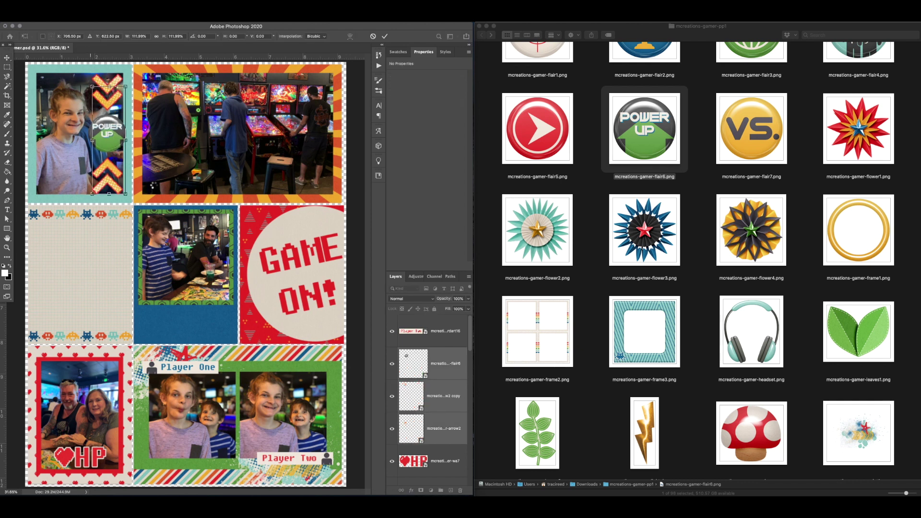
{"action": "key", "text": "Return"}
{"action": "left_click", "coordinate": [136, 218]}
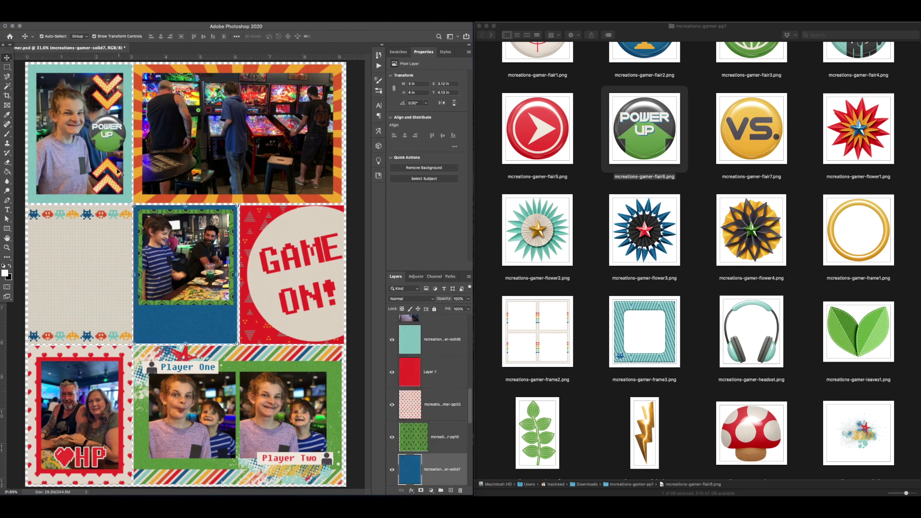
Adjust the spacing between the badge and the arrows, and move all three slightly up together along the photo's right edge.
{"action": "left_click", "coordinate": [113, 161]}
{"action": "left_click_drag", "start_coordinate": [110, 134], "coordinate": [109, 139]}
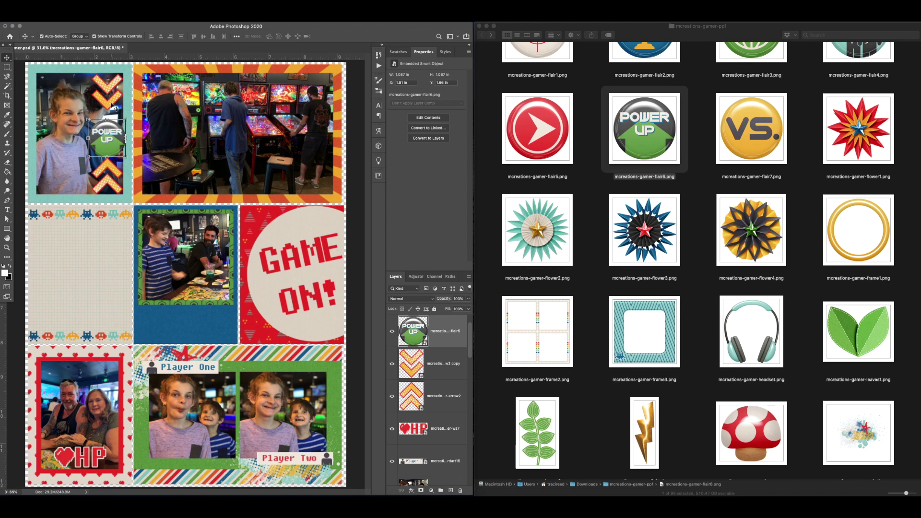
{"action": "key", "text": "alt+["}
{"action": "left_click", "coordinate": [113, 146], "text": "shift"}
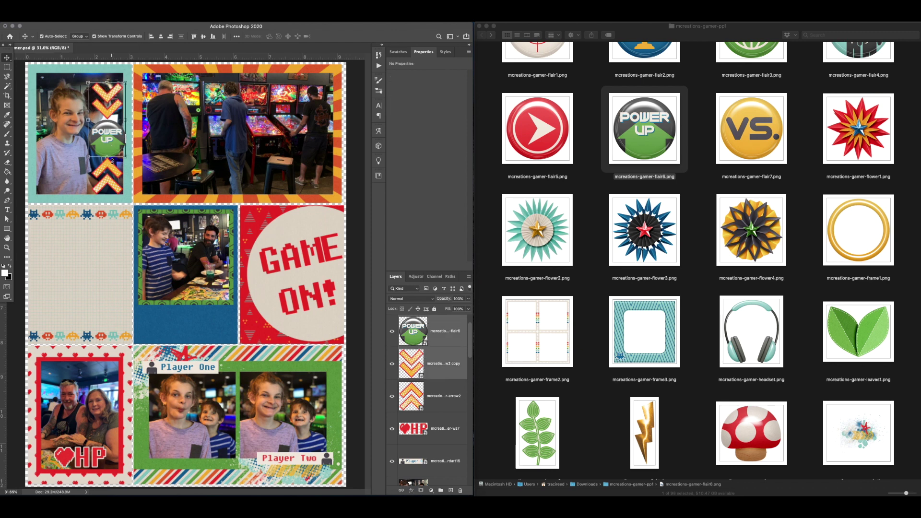
{"action": "left_click", "coordinate": [115, 175], "text": "shift"}
{"action": "left_click_drag", "start_coordinate": [115, 174], "coordinate": [115, 168]}
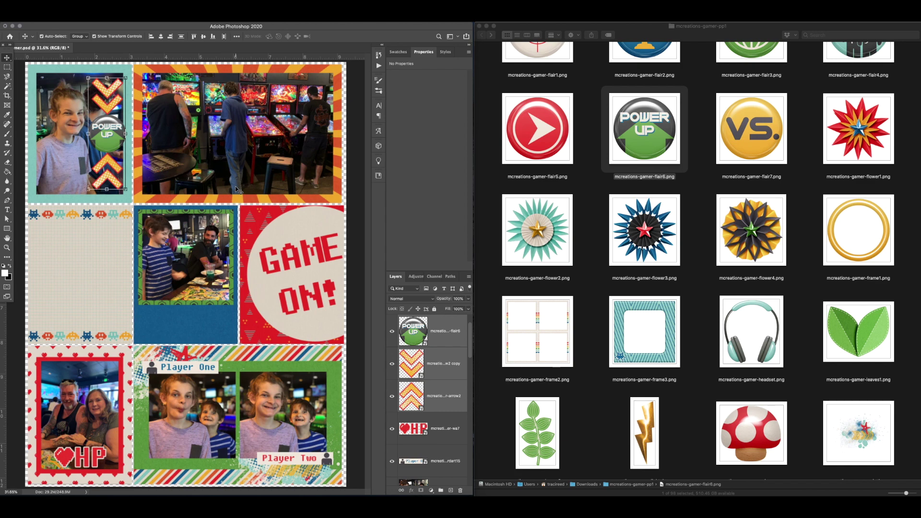
Place mcreations-gamerWA-letsplay-cluster.png from the Gamer word art folder, about 2.84 in wide, at the bottom of the blue card.
{"action": "scroll", "coordinate": [646, 227], "scroll_direction": "up", "scroll_amount": 10}
{"action": "left_click", "coordinate": [551, 179]}
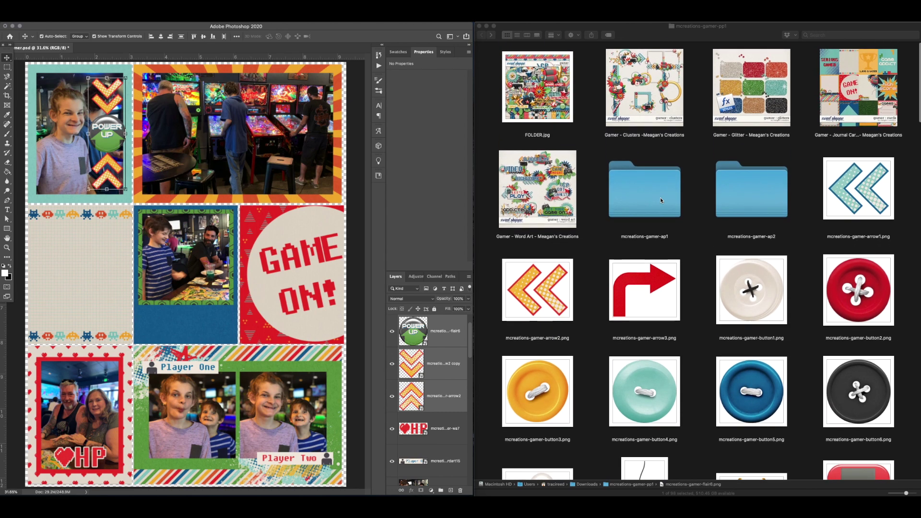
{"action": "double_click", "coordinate": [551, 179]}
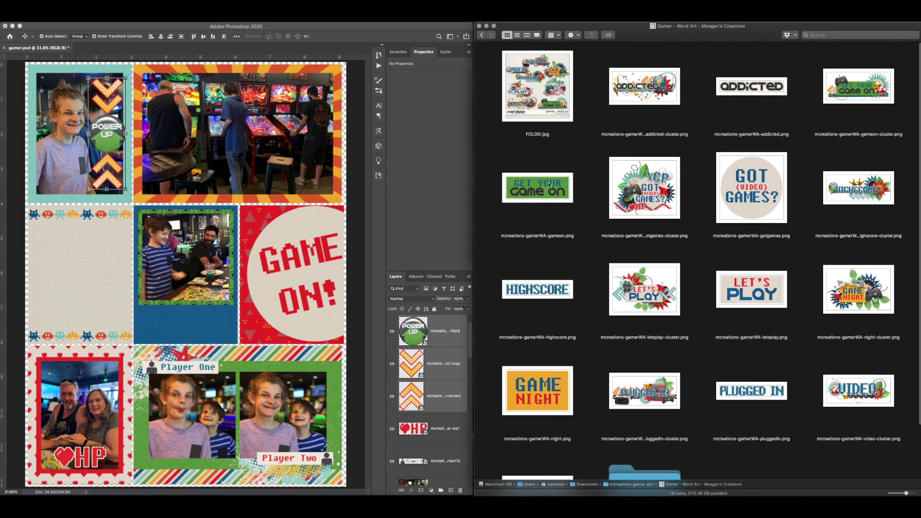
{"action": "left_click_drag", "start_coordinate": [644, 289], "coordinate": [182, 302]}
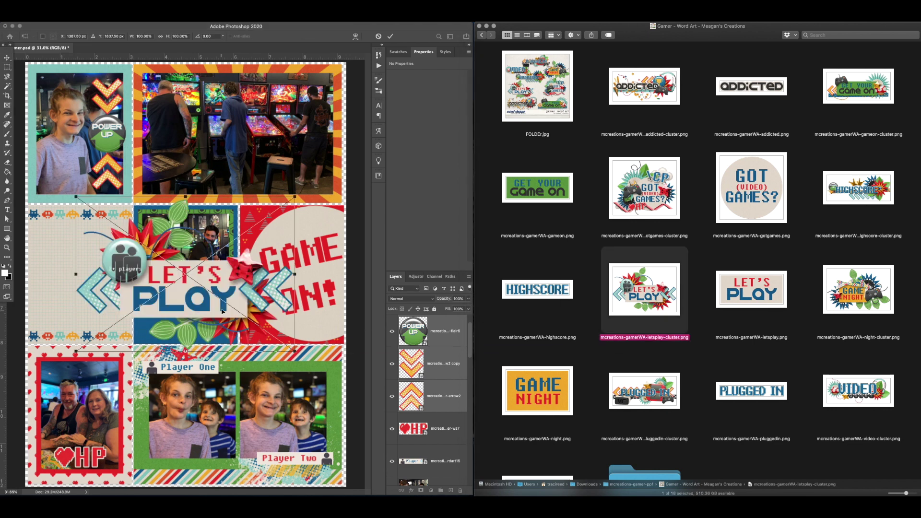
{"action": "left_click_drag", "start_coordinate": [295, 196], "coordinate": [226, 235]}
{"action": "left_click_drag", "start_coordinate": [189, 296], "coordinate": [186, 324]}
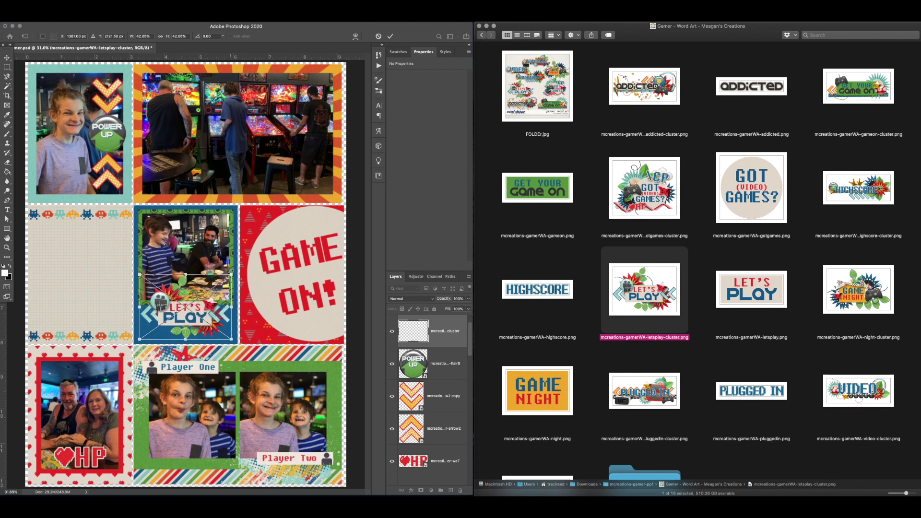
{"action": "left_click_drag", "start_coordinate": [232, 273], "coordinate": [235, 272]}
{"action": "double_click", "coordinate": [214, 342]}
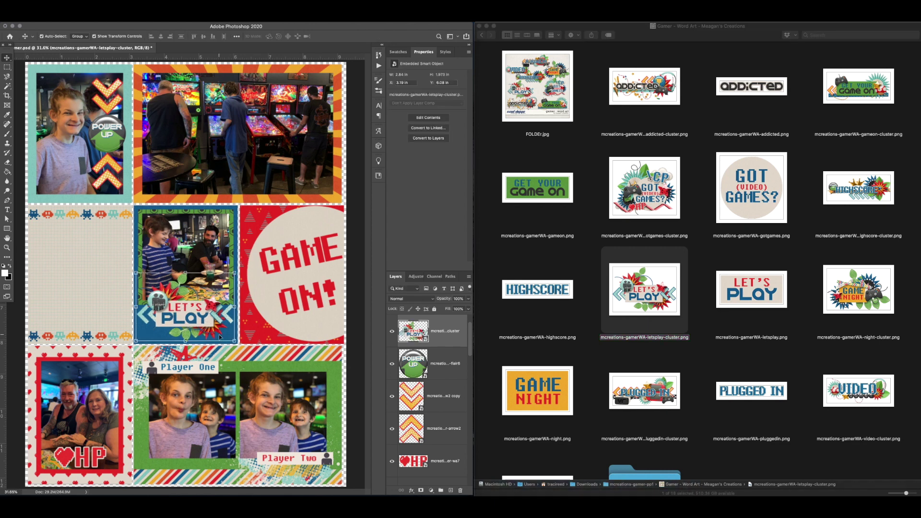
Place the High Score word art, mcreations-gamer-wa4.png from the mcreations-gamer-pp1 folder, about 2.55 in wide on the large arcade photo's lower edge, and save.
{"action": "scroll", "coordinate": [721, 344], "scroll_direction": "down", "scroll_amount": 3}
{"action": "scroll", "coordinate": [604, 202], "scroll_direction": "up", "scroll_amount": 3}
{"action": "left_click", "coordinate": [482, 37]}
{"action": "left_click", "coordinate": [483, 37]}
{"action": "scroll", "coordinate": [593, 127], "scroll_direction": "down", "scroll_amount": 10}
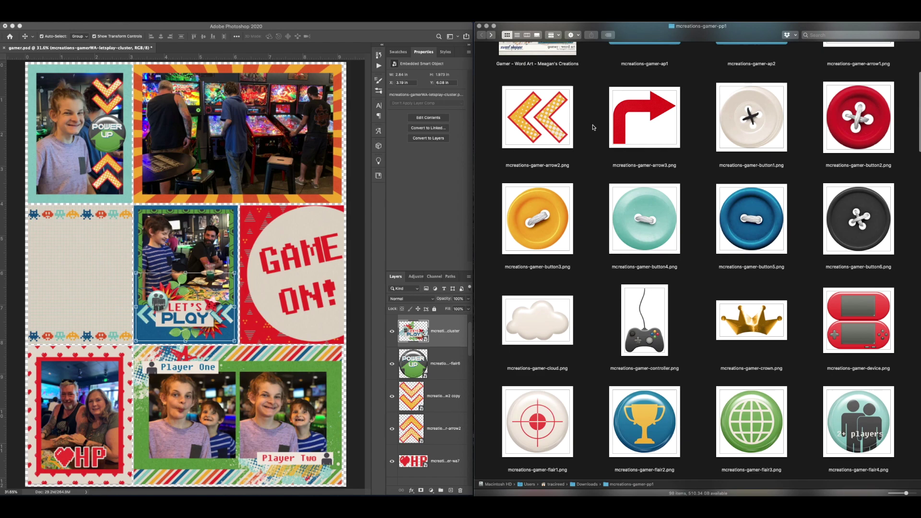
{"action": "scroll", "coordinate": [593, 127], "scroll_direction": "down", "scroll_amount": 15}
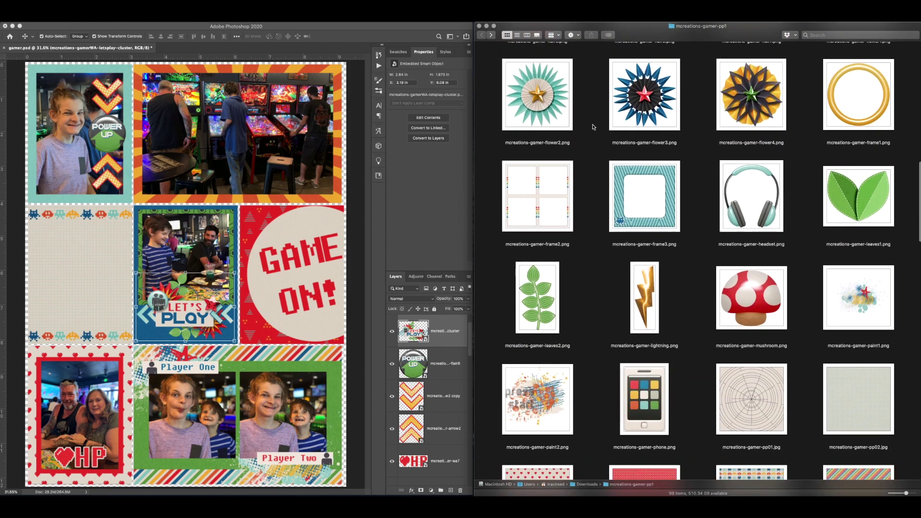
{"action": "scroll", "coordinate": [593, 127], "scroll_direction": "down", "scroll_amount": 15}
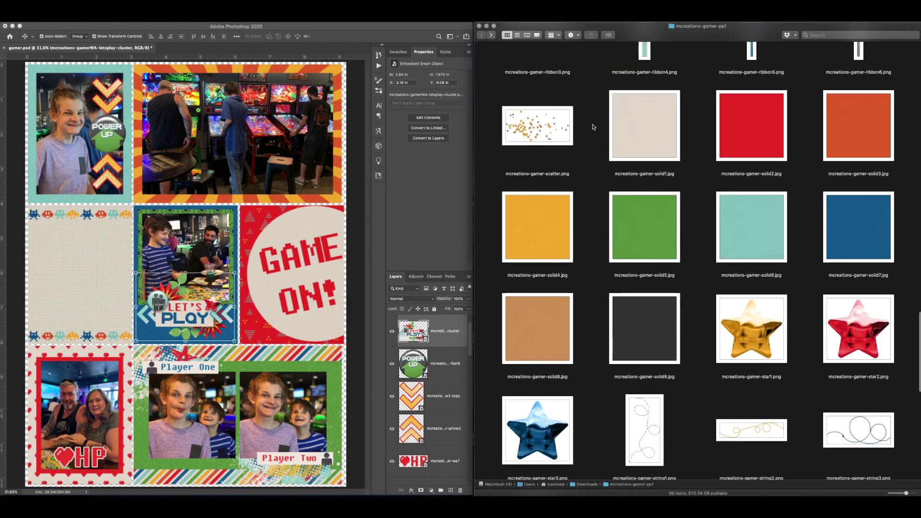
{"action": "scroll", "coordinate": [594, 127], "scroll_direction": "down", "scroll_amount": 5}
{"action": "left_click_drag", "start_coordinate": [644, 267], "coordinate": [249, 178]}
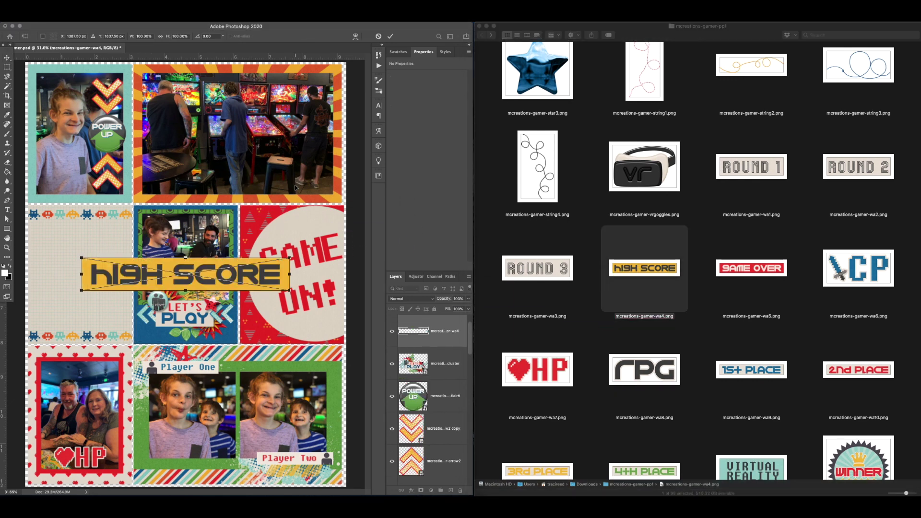
{"action": "left_click_drag", "start_coordinate": [233, 286], "coordinate": [291, 190]}
{"action": "left_click_drag", "start_coordinate": [346, 162], "coordinate": [287, 169]}
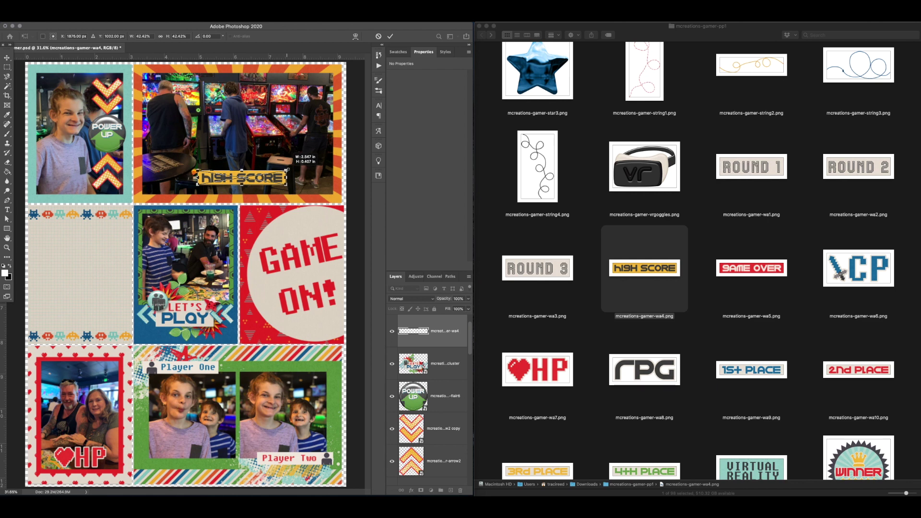
{"action": "key", "text": "Return"}
{"action": "key", "text": "super+s"}
Place mcreations-gamer-star1.png, mcreations-gamer-star2.png and mcreations-gamer-star3.png from the mcreations-gamer-pp1 folder on the page.
{"action": "scroll", "coordinate": [798, 351], "scroll_direction": "up", "scroll_amount": 5}
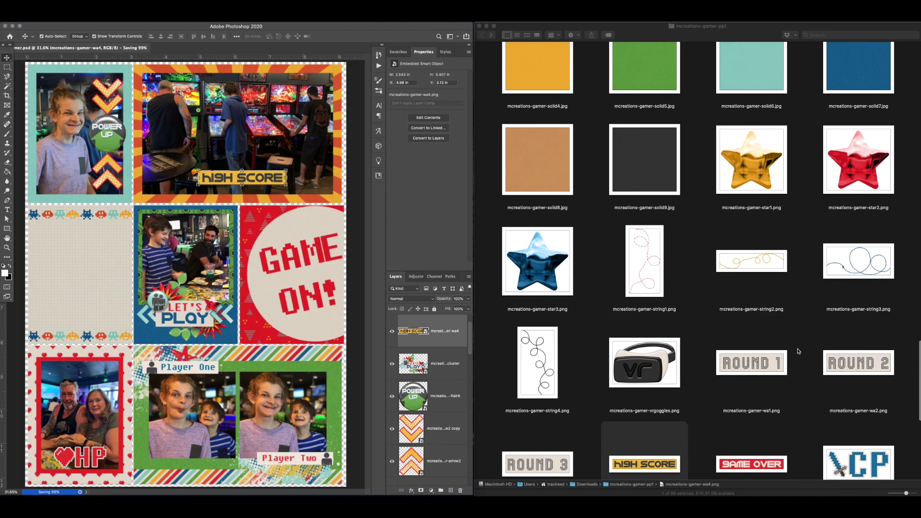
{"action": "scroll", "coordinate": [798, 352], "scroll_direction": "up", "scroll_amount": 3}
{"action": "scroll", "coordinate": [870, 270], "scroll_direction": "down", "scroll_amount": 8}
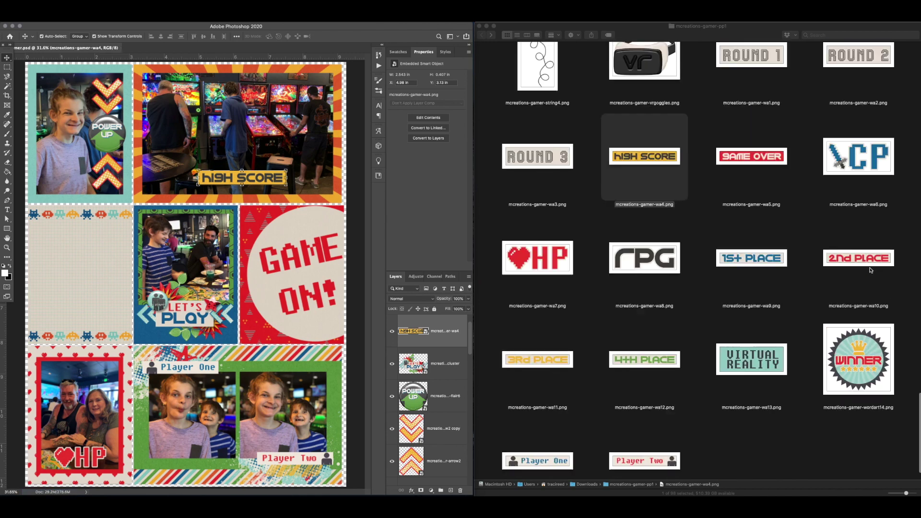
{"action": "scroll", "coordinate": [870, 270], "scroll_direction": "up", "scroll_amount": 5}
{"action": "scroll", "coordinate": [870, 269], "scroll_direction": "up", "scroll_amount": 3}
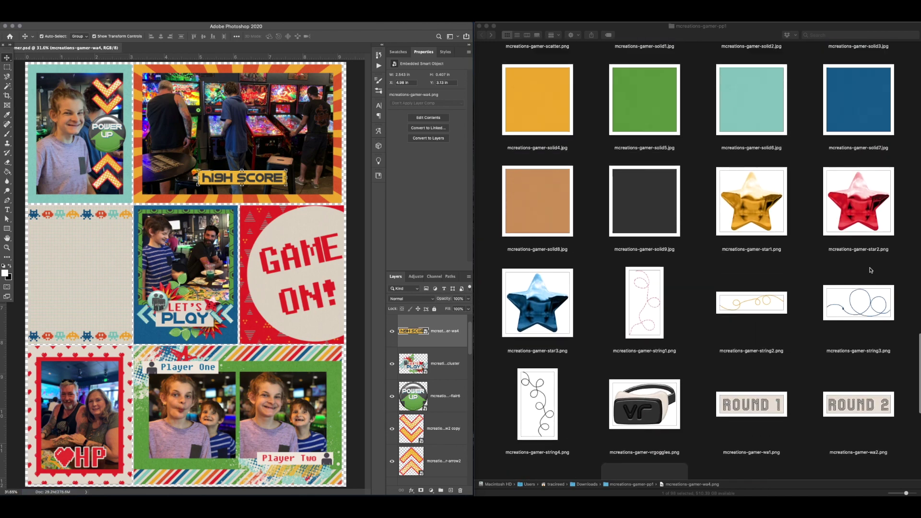
{"action": "left_click_drag", "start_coordinate": [865, 249], "coordinate": [266, 205]}
{"action": "left_click", "coordinate": [537, 306], "text": "super"}
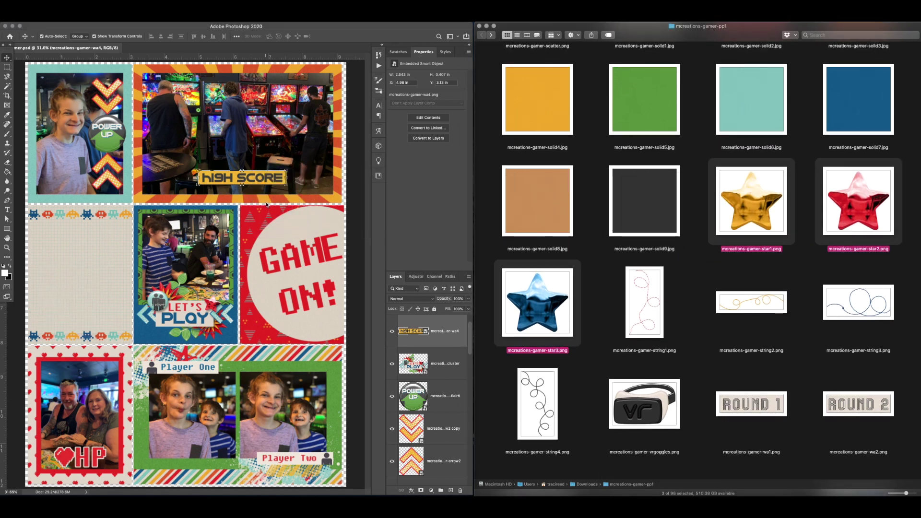
{"action": "key", "text": "Return"}
{"action": "key", "text": "Return"}
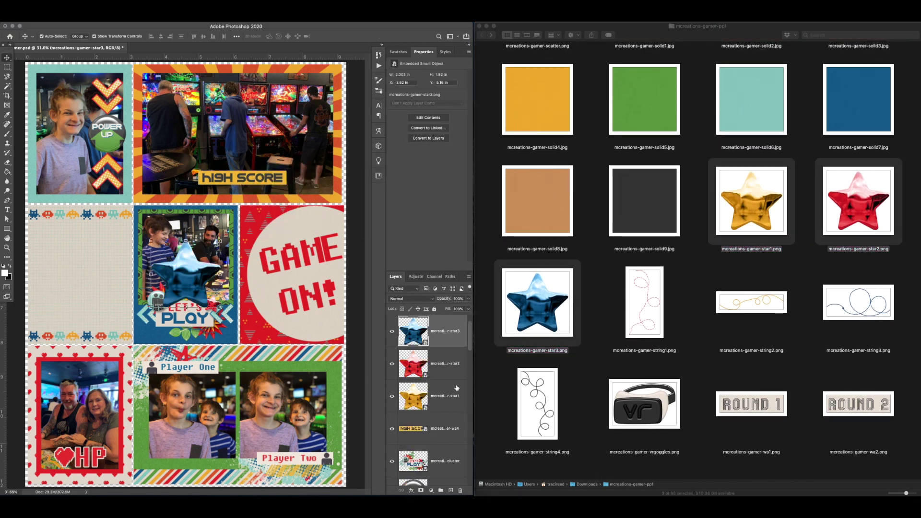
Scale the three stars together to about 32% and move them onto the large arcade photo above the High Score word art.
{"action": "left_click", "coordinate": [456, 387], "text": "shift"}
{"action": "left_click_drag", "start_coordinate": [219, 241], "coordinate": [197, 264]}
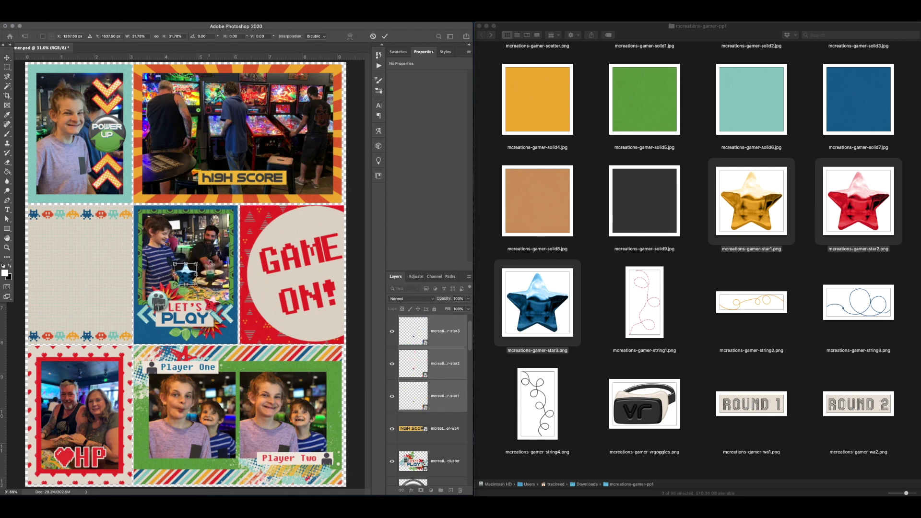
{"action": "key", "text": "Return"}
{"action": "left_click_drag", "start_coordinate": [183, 274], "coordinate": [291, 163]}
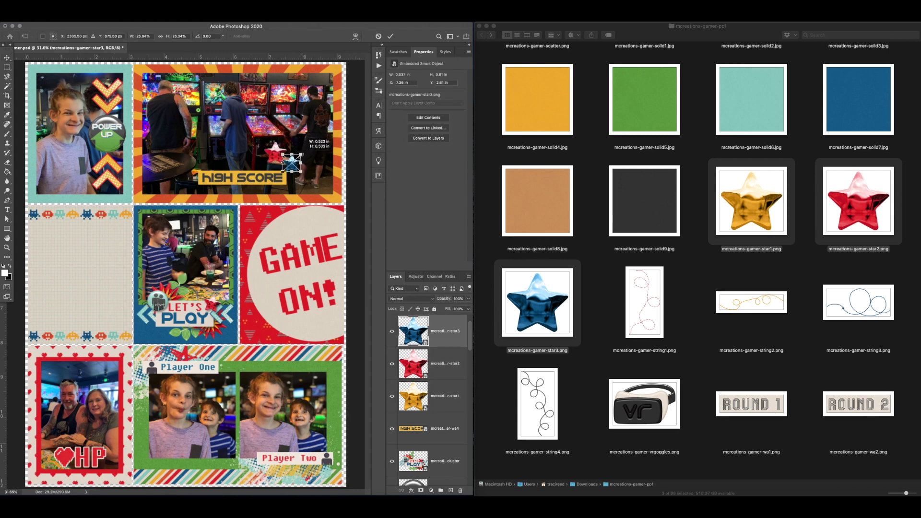
Shrink the blue star and the red star to about 0.5 in wide and tilt each one.
{"action": "key", "text": "ctrl+t"}
{"action": "key", "text": "Return"}
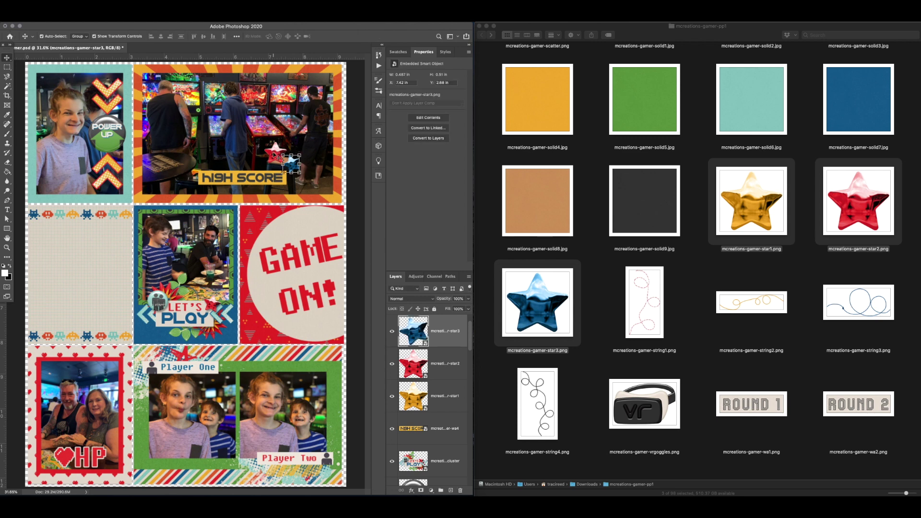
{"action": "left_click", "coordinate": [274, 155]}
{"action": "key", "text": "ctrl+t"}
{"action": "mouse_move", "coordinate": [290, 138]}
{"action": "left_mouse_down"}
{"action": "mouse_move", "coordinate": [303, 135]}
{"action": "mouse_move", "coordinate": [294, 151]}
{"action": "left_mouse_up"}
{"action": "key", "text": "Return"}
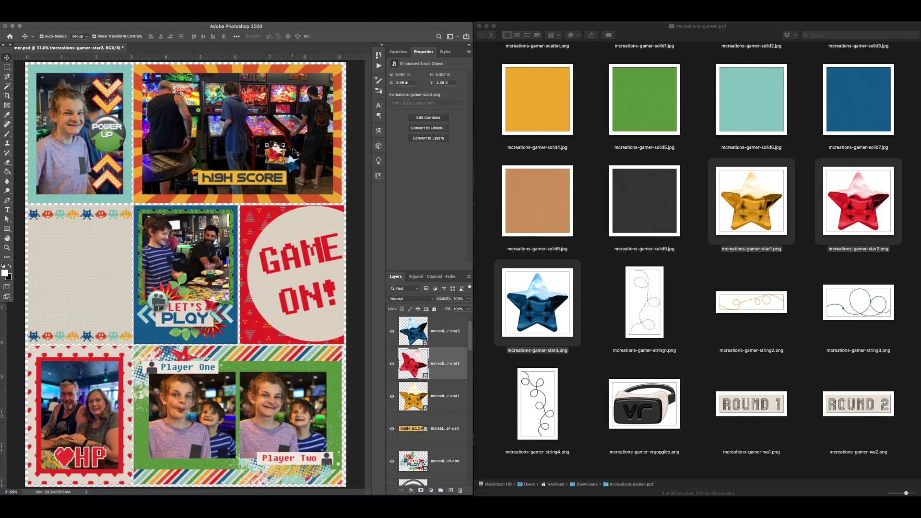
Shrink and tilt the yellow star beside the blue one, and move the red star to the left end of the High Score word art.
{"action": "left_click", "coordinate": [363, 173]}
{"action": "left_click_drag", "start_coordinate": [271, 154], "coordinate": [301, 152]}
{"action": "key", "text": "ctrl+t"}
{"action": "key", "text": "Return"}
{"action": "left_click_drag", "start_coordinate": [235, 170], "coordinate": [202, 174]}
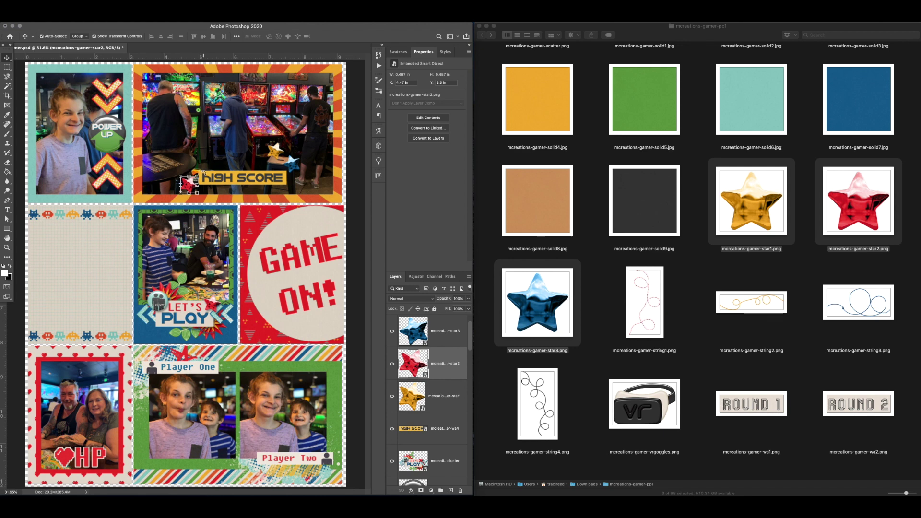
Fine-tune the star positions so the red one sits by the word art's lower left corner and the others by its upper right corner.
{"action": "left_click_drag", "start_coordinate": [194, 184], "coordinate": [197, 186]}
{"action": "left_click", "coordinate": [354, 179]}
{"action": "left_click", "coordinate": [290, 165]}
{"action": "left_click_drag", "start_coordinate": [274, 152], "coordinate": [281, 160]}
{"action": "left_click_drag", "start_coordinate": [181, 188], "coordinate": [193, 190]}
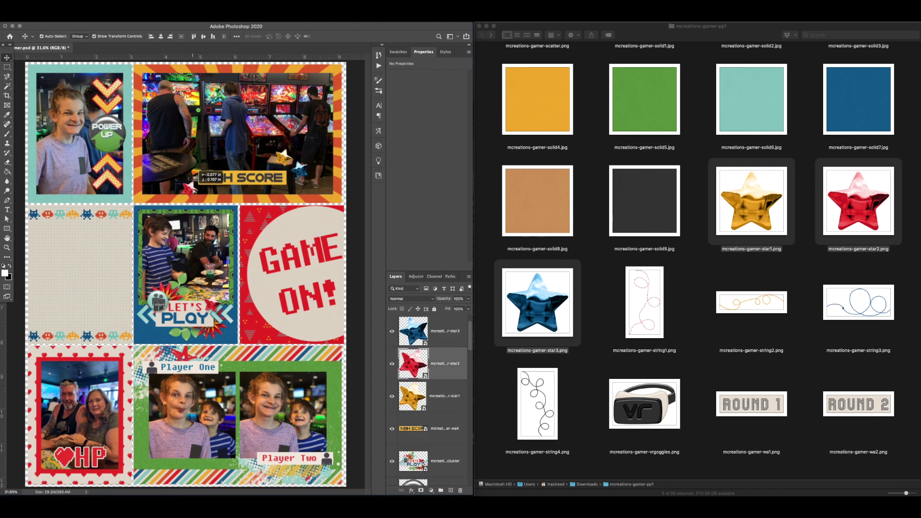
{"action": "left_click", "coordinate": [354, 191]}
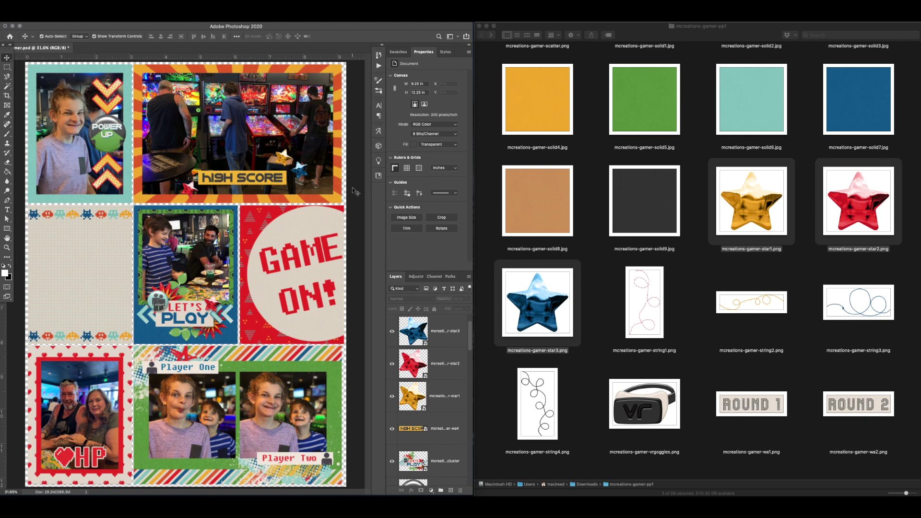
Place mcreations-gamer-paint2.png clipped to the teal card behind the Power Up photo, enlarge it to about 6.6 in wide, and save.
{"action": "left_click", "coordinate": [74, 68]}
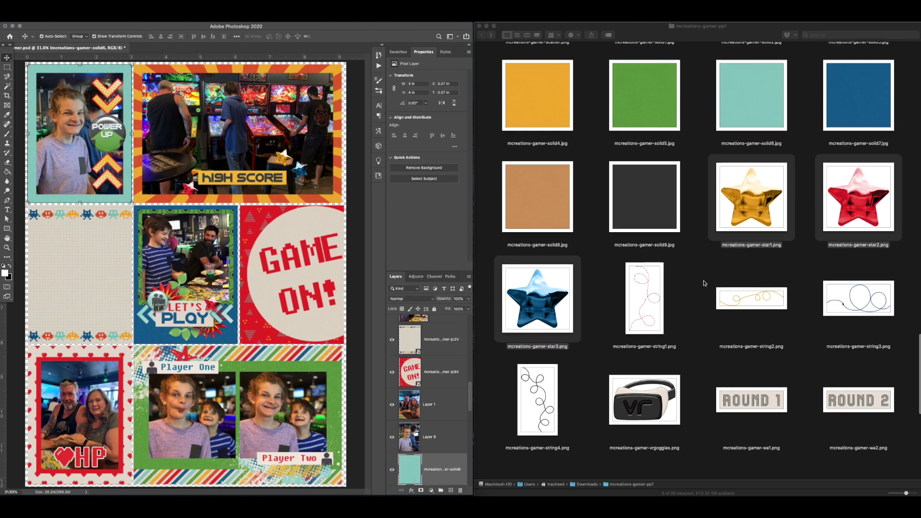
{"action": "scroll", "coordinate": [703, 283], "scroll_direction": "down", "scroll_amount": 10}
{"action": "scroll", "coordinate": [704, 283], "scroll_direction": "up", "scroll_amount": 10}
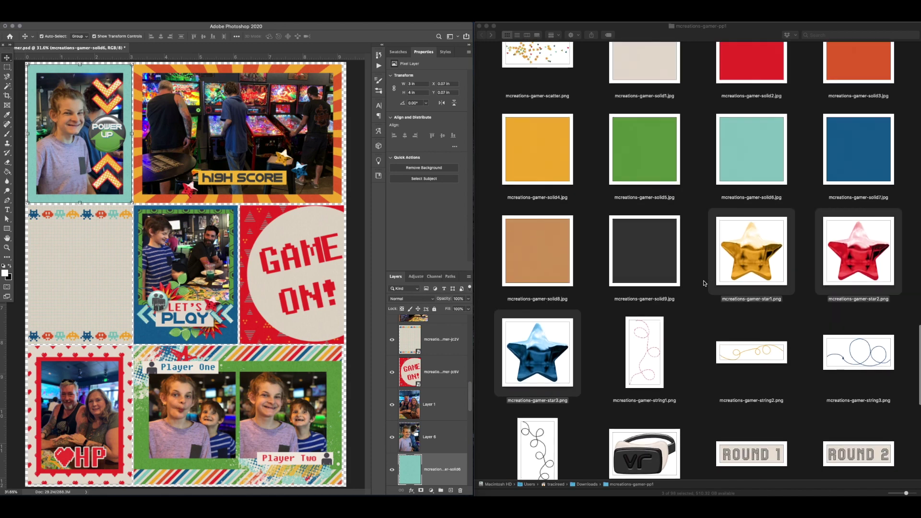
{"action": "scroll", "coordinate": [703, 283], "scroll_direction": "up", "scroll_amount": 5}
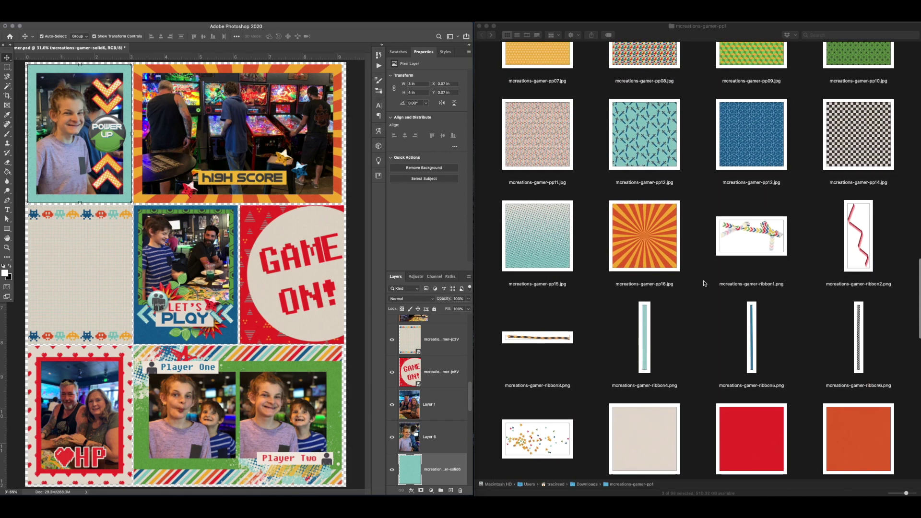
{"action": "scroll", "coordinate": [703, 283], "scroll_direction": "up", "scroll_amount": 5}
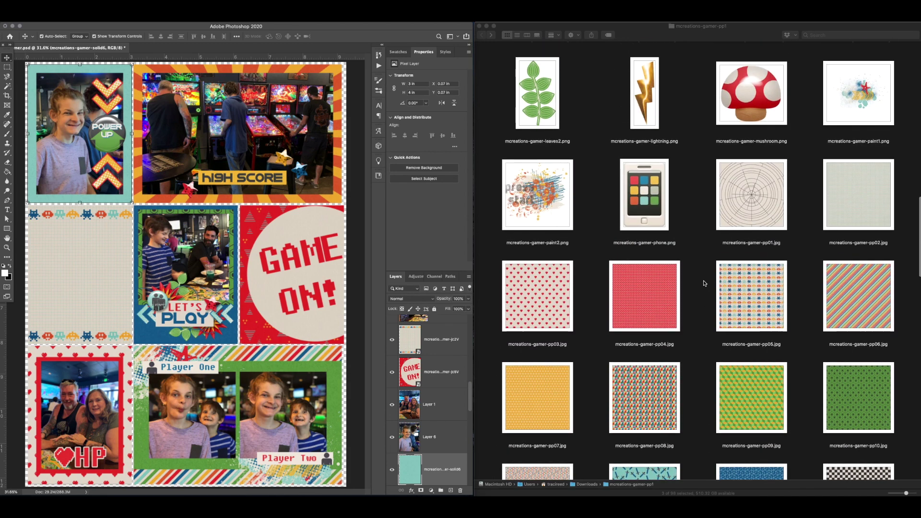
{"action": "mouse_move", "coordinate": [559, 212]}
{"action": "left_mouse_down"}
{"action": "mouse_move", "coordinate": [164, 175]}
{"action": "mouse_move", "coordinate": [130, 140]}
{"action": "left_mouse_up"}
{"action": "mouse_move", "coordinate": [242, 283]}
{"action": "left_mouse_down"}
{"action": "mouse_move", "coordinate": [183, 226]}
{"action": "mouse_move", "coordinate": [201, 245]}
{"action": "mouse_move", "coordinate": [237, 242]}
{"action": "mouse_move", "coordinate": [250, 214]}
{"action": "left_mouse_up"}
{"action": "left_click_drag", "start_coordinate": [146, 157], "coordinate": [142, 154]}
{"action": "key", "text": "Return"}
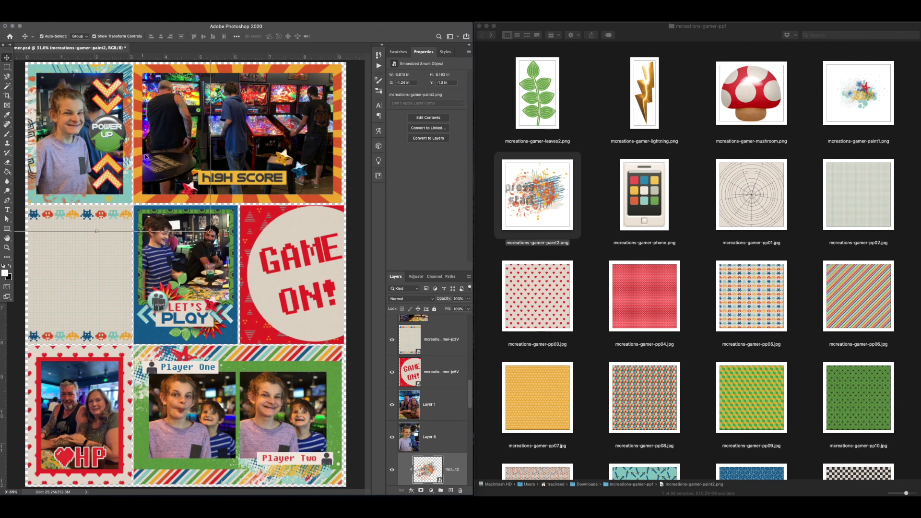
{"action": "left_click", "coordinate": [357, 305]}
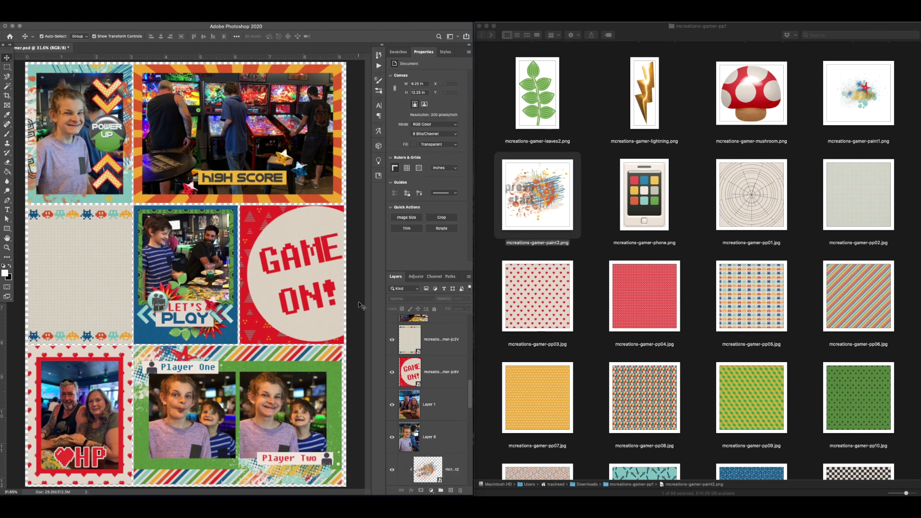
{"action": "key", "text": "super+s"}
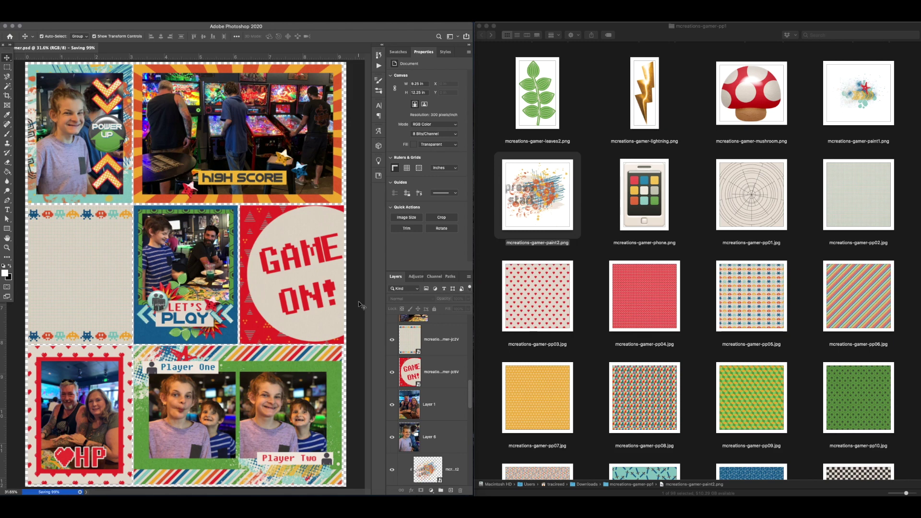
Place the VS. badge, mcreations-gamer-flair7.png from the mcreations-gamer-pp1 folder, on the page.
{"action": "scroll", "coordinate": [670, 347], "scroll_direction": "up", "scroll_amount": 5}
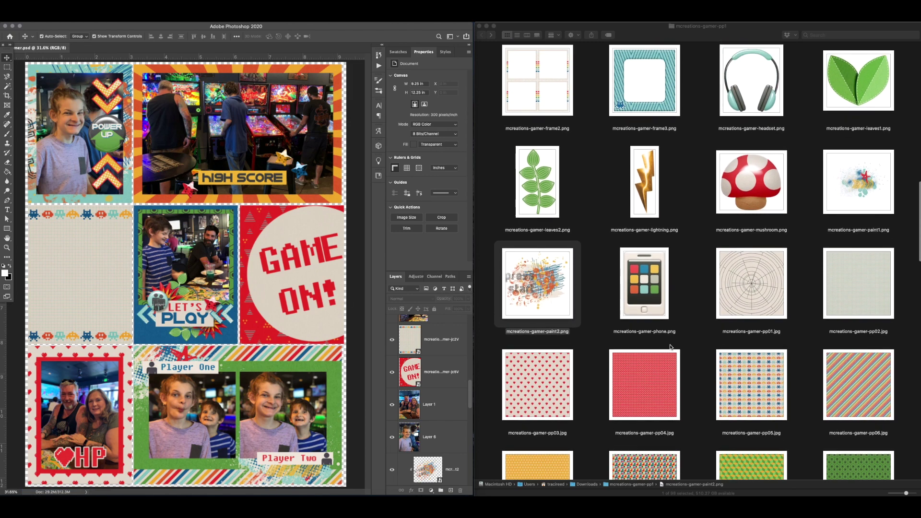
{"action": "scroll", "coordinate": [670, 346], "scroll_direction": "up", "scroll_amount": 3}
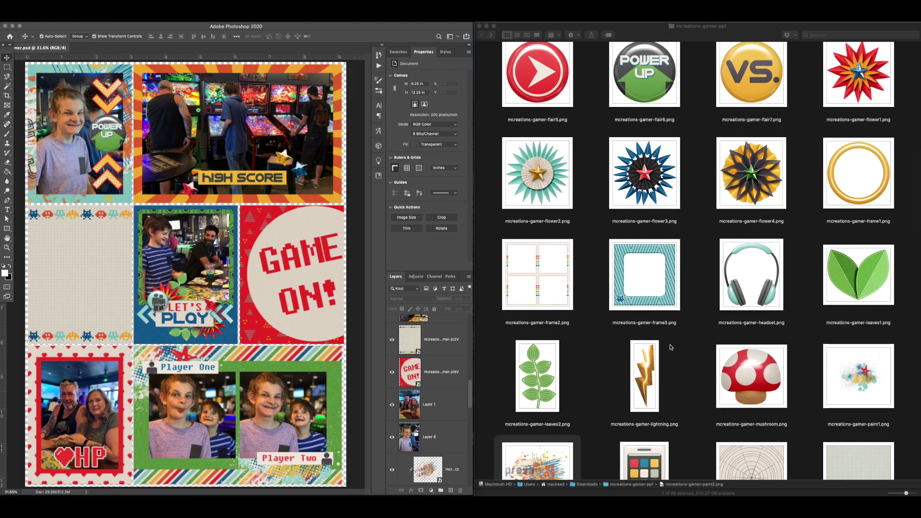
{"action": "scroll", "coordinate": [671, 346], "scroll_direction": "up", "scroll_amount": 3}
{"action": "scroll", "coordinate": [669, 344], "scroll_direction": "up", "scroll_amount": 5}
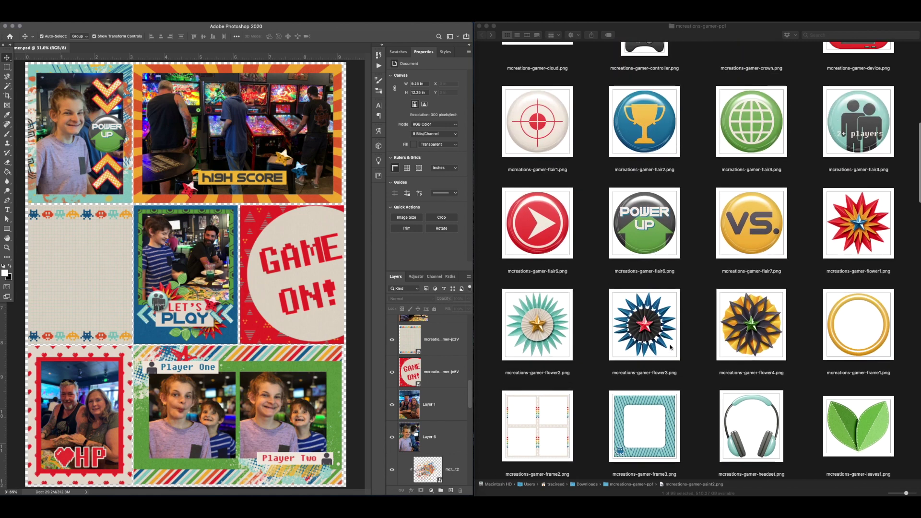
{"action": "scroll", "coordinate": [670, 348], "scroll_direction": "up", "scroll_amount": 1}
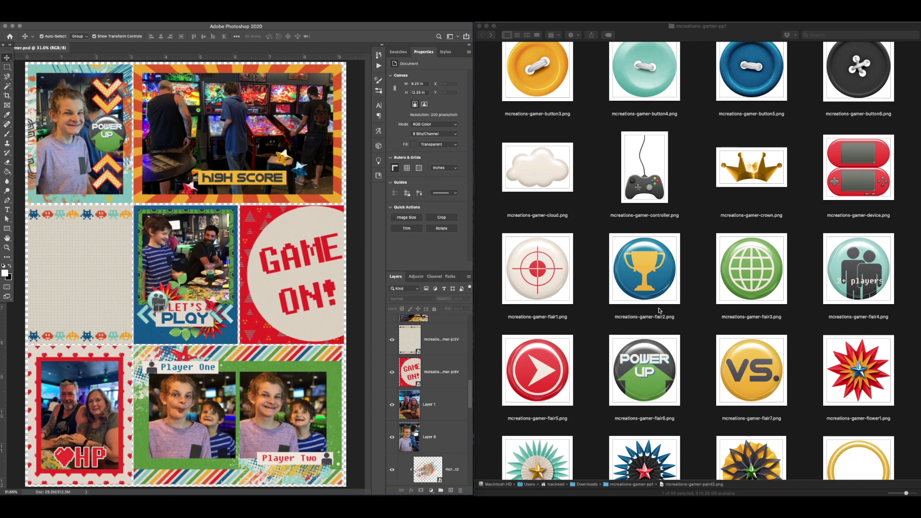
{"action": "left_click_drag", "start_coordinate": [751, 369], "coordinate": [187, 271]}
{"action": "key", "text": "Return"}
Check the Power Up badge's scale and set the VS. badge's width and height to the same 55.26%.
{"action": "left_click", "coordinate": [116, 143]}
{"action": "key", "text": "ctrl+t"}
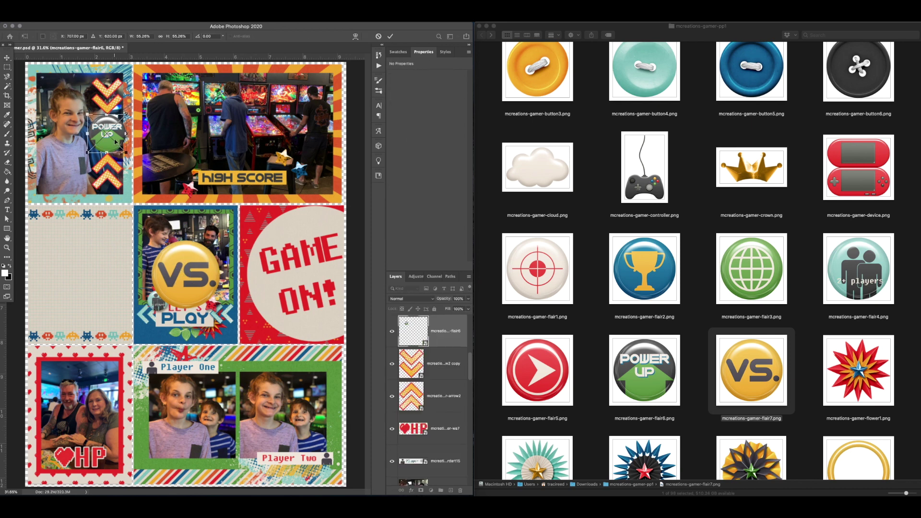
{"action": "key", "text": "Escape"}
{"action": "left_click", "coordinate": [187, 269]}
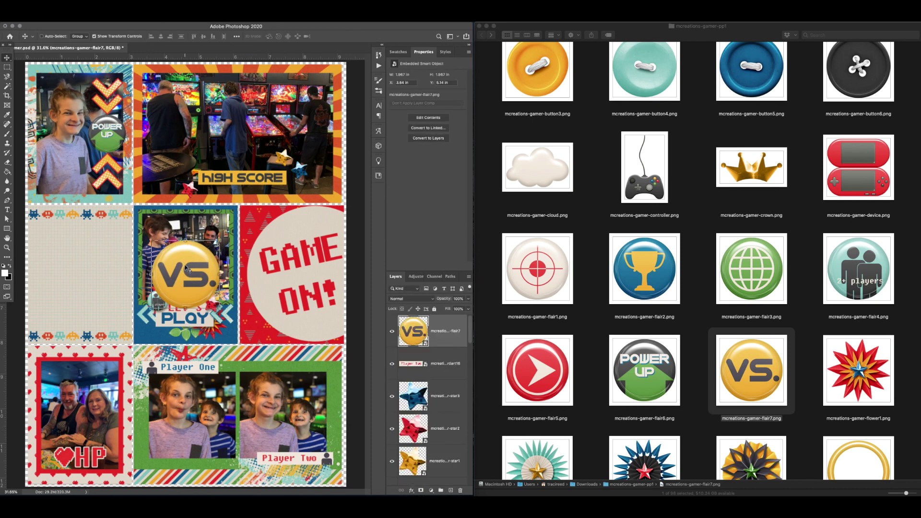
{"action": "key", "text": "ctrl+t"}
{"action": "left_click", "coordinate": [148, 37]}
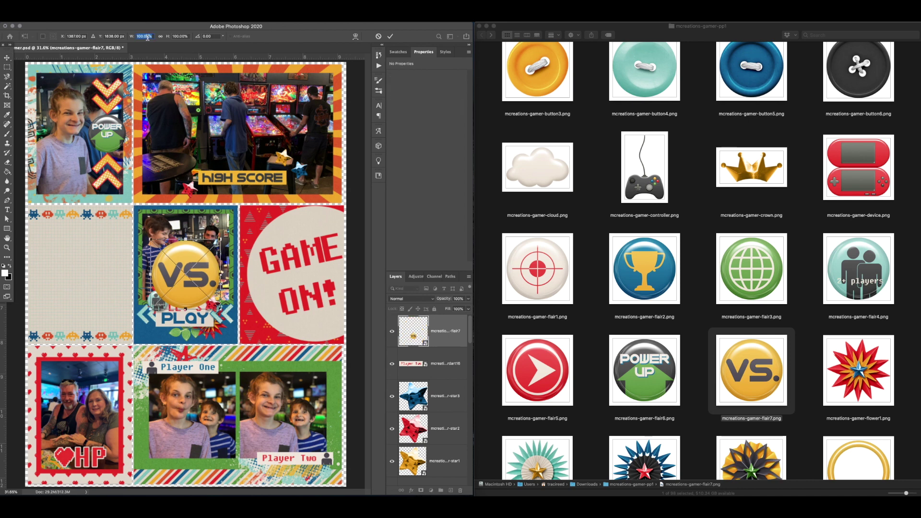
{"action": "type", "text": "55.26"}
{"action": "key", "text": "Tab"}
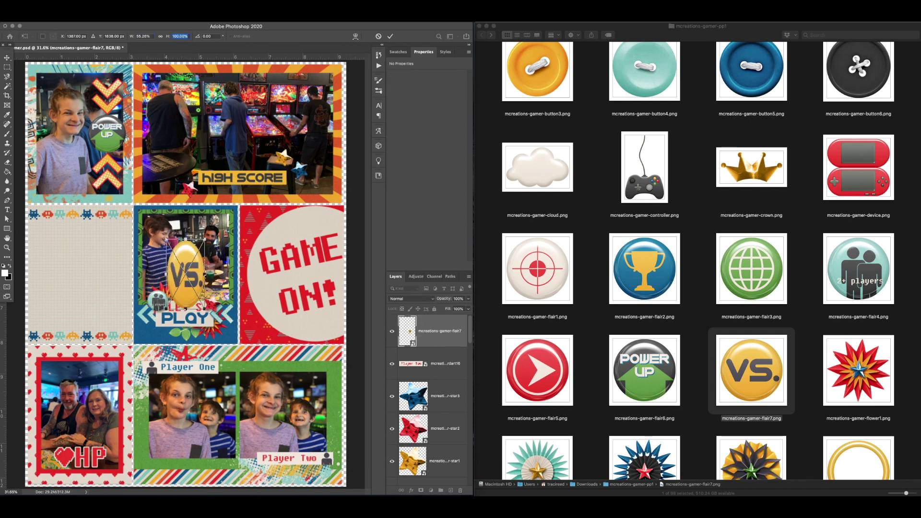
{"action": "type", "text": "55.26"}
{"action": "key", "text": "Return"}
{"action": "key", "text": "Return"}
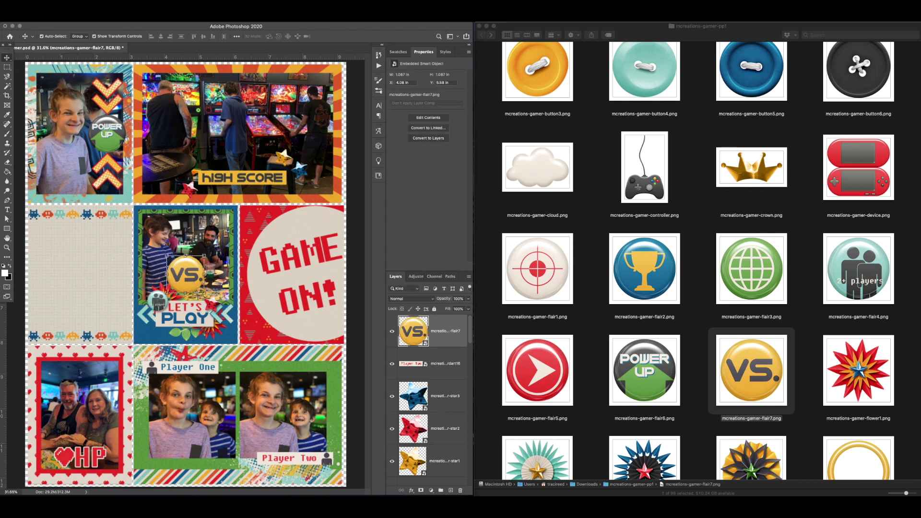
Move the VS. badge between the two photos on the green card and shrink it to about 0.77 in wide.
{"action": "left_click_drag", "start_coordinate": [189, 282], "coordinate": [241, 422]}
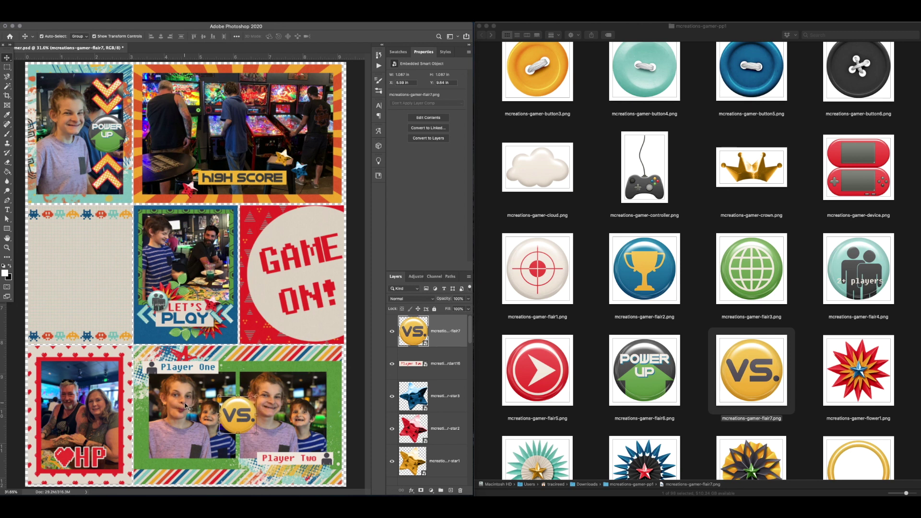
{"action": "left_click_drag", "start_coordinate": [255, 397], "coordinate": [250, 401]}
{"action": "key", "text": "Return"}
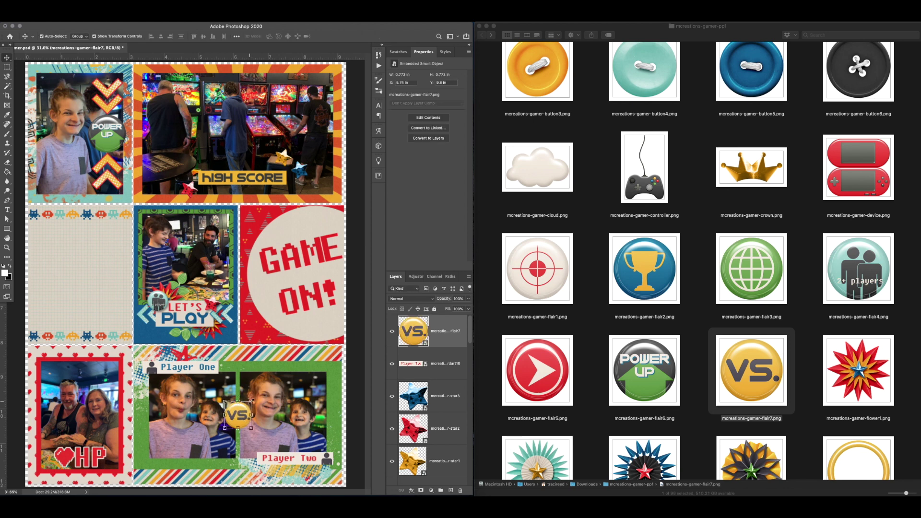
Reduce the Power Up badge on the teal card's photo to about 52%.
{"action": "left_click", "coordinate": [108, 136]}
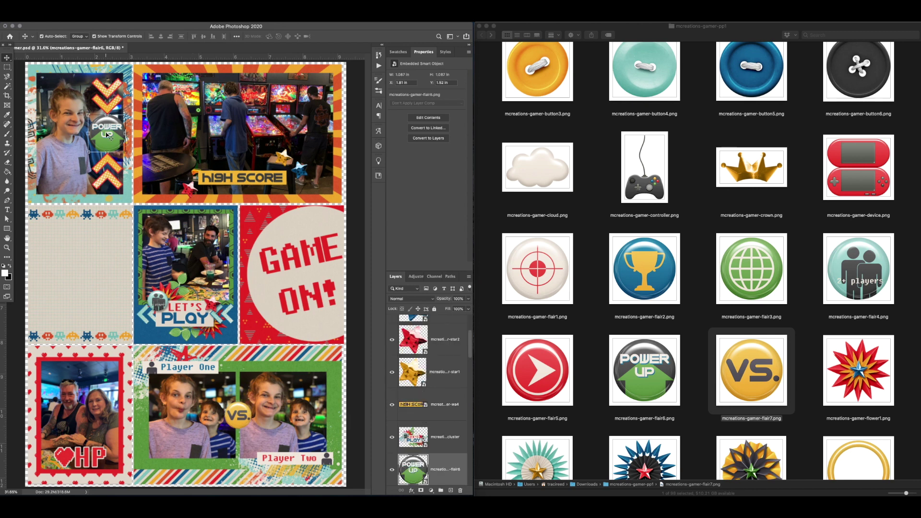
{"action": "key", "text": "super+t"}
{"action": "left_click", "coordinate": [149, 36]}
{"action": "type", "text": "50"}
{"action": "key", "text": "Return"}
Check the VS. badge's scale and set the Power Up badge's width and height to the same 39.47%.
{"action": "left_click_drag", "start_coordinate": [247, 412], "coordinate": [243, 414]}
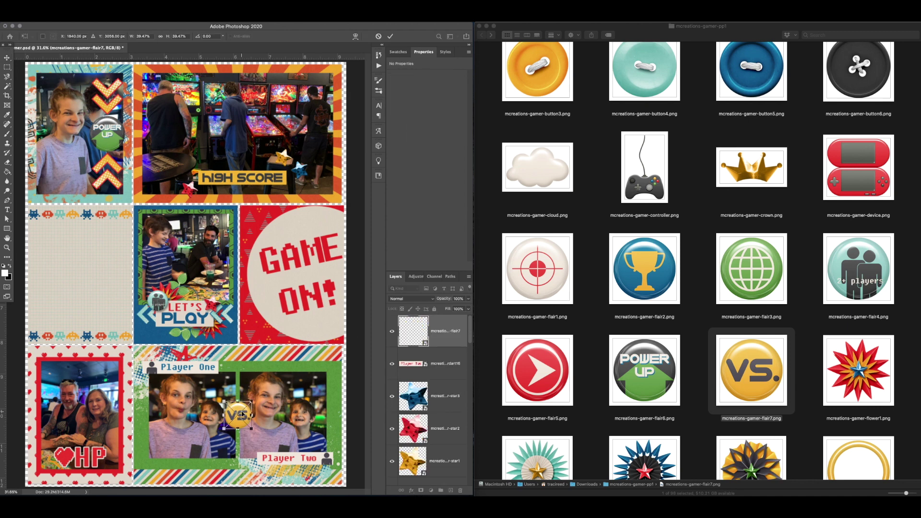
{"action": "key", "text": "Return"}
{"action": "left_click", "coordinate": [98, 130]}
{"action": "key", "text": "super+t"}
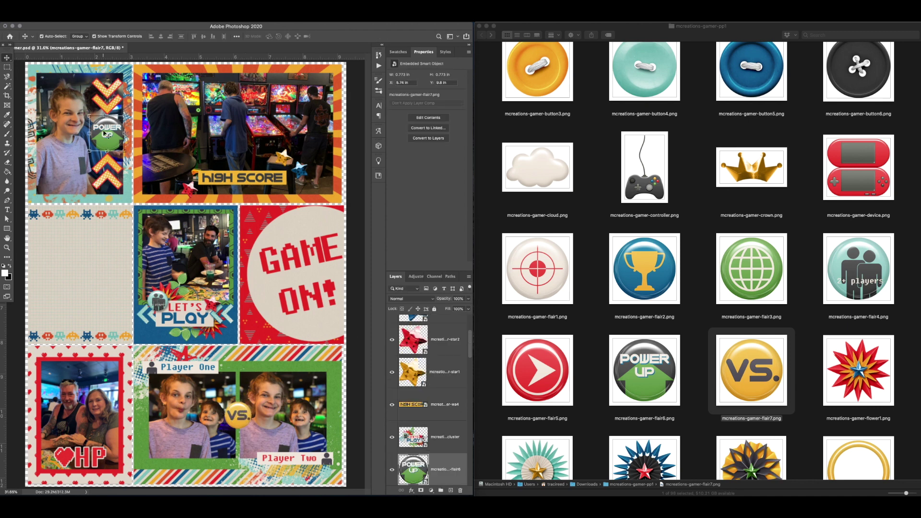
{"action": "left_click", "coordinate": [142, 37]}
{"action": "type", "text": "39.47"}
{"action": "key", "text": "Tab"}
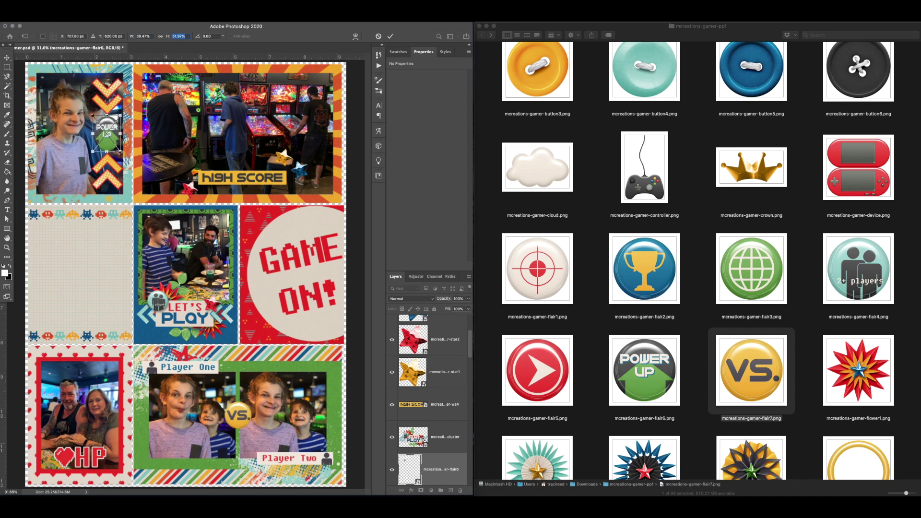
{"action": "type", "text": "39"}
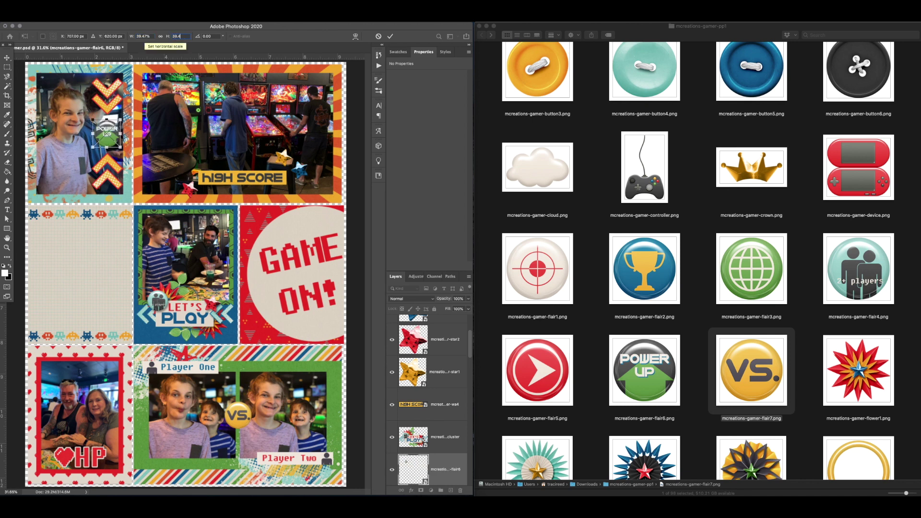
{"action": "key", "text": "Return"}
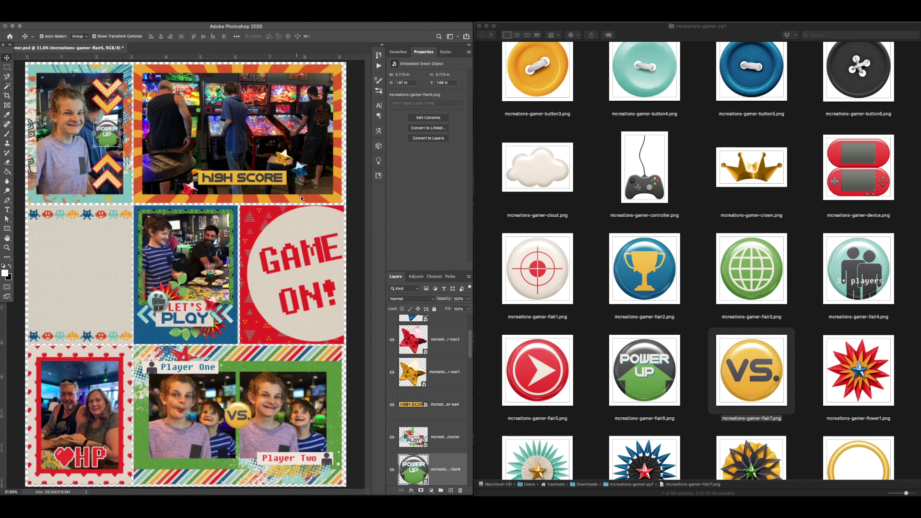
{"action": "left_click", "coordinate": [361, 188]}
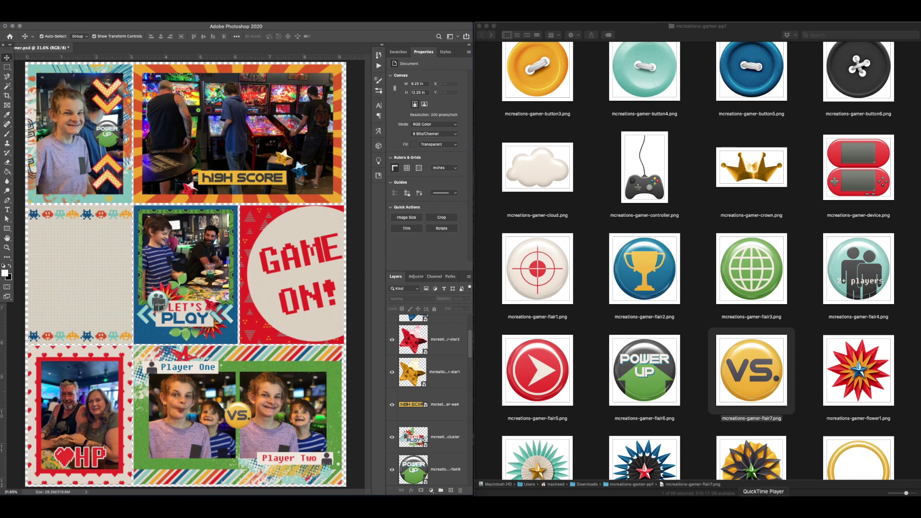
{"action": "right_click", "coordinate": [763, 501]}
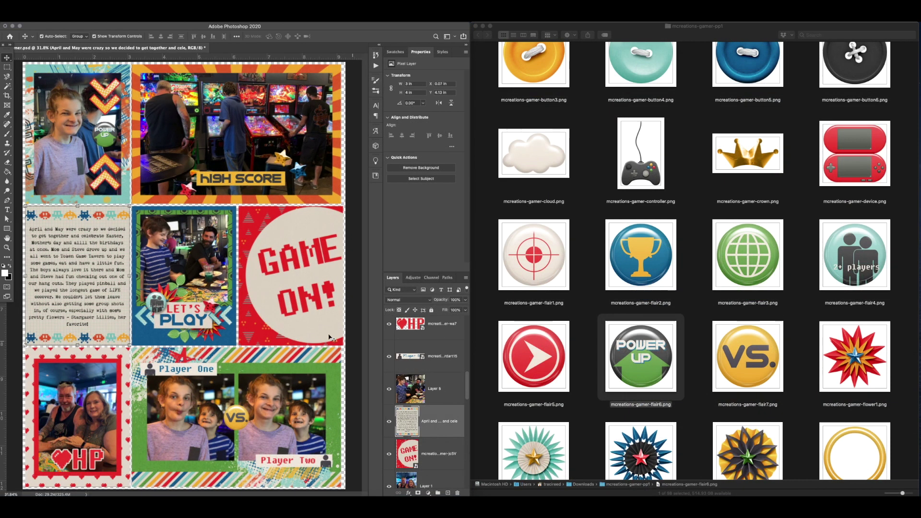
Group the word art, badge, star and other embellishment layers, and hide the group.
{"action": "left_click", "coordinate": [428, 359]}
{"action": "scroll", "coordinate": [427, 362], "scroll_direction": "up", "scroll_amount": 5}
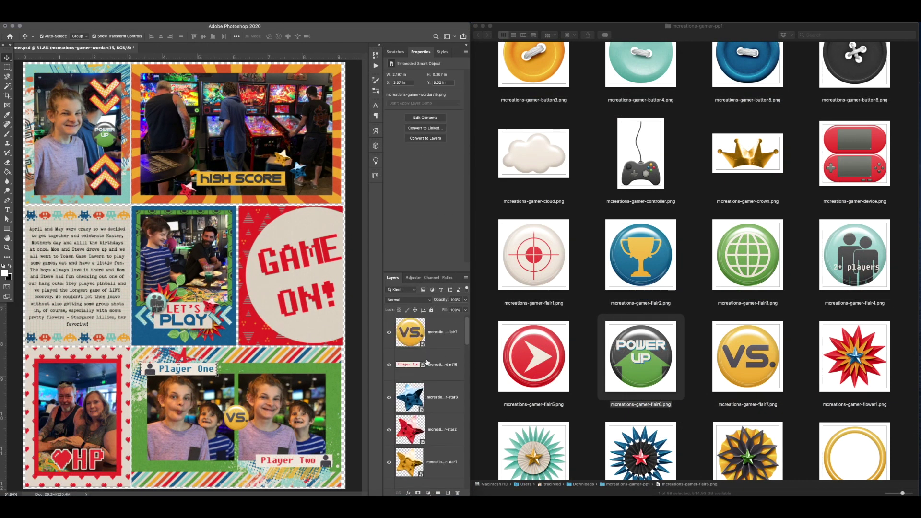
{"action": "key", "text": "super+g"}
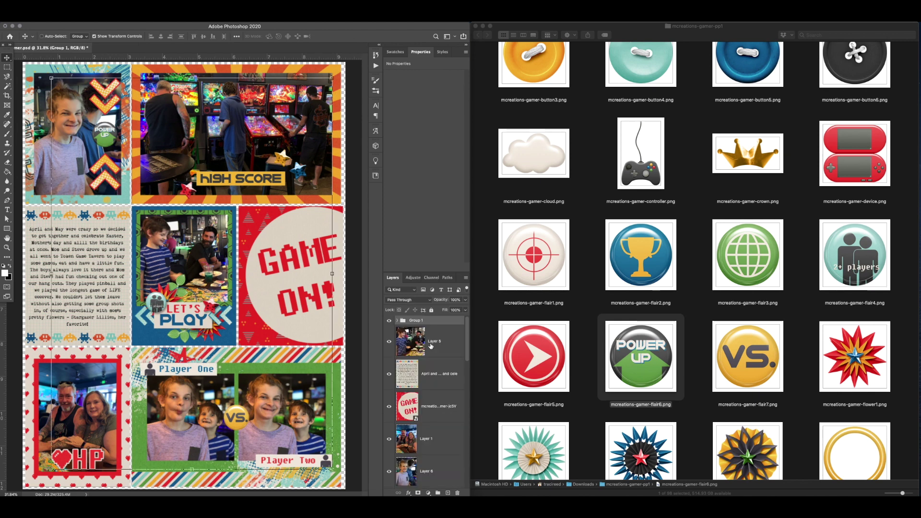
{"action": "left_click", "coordinate": [389, 321]}
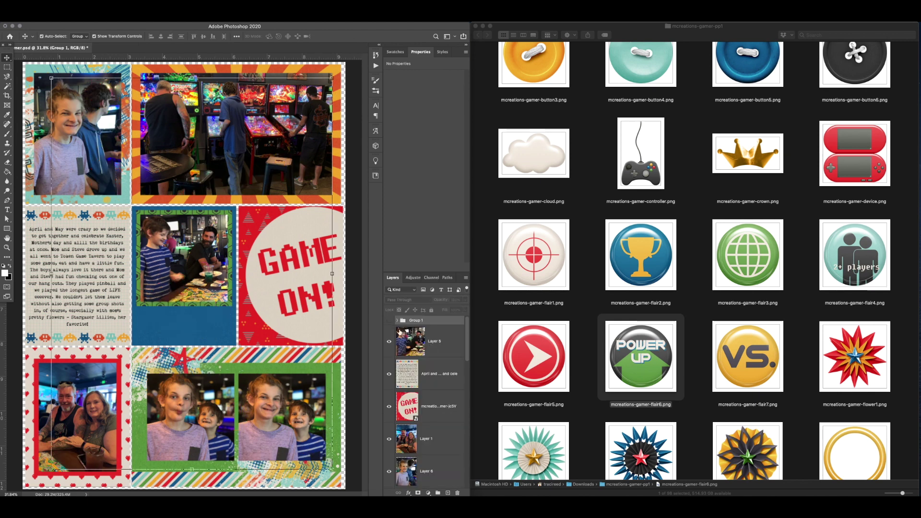
Group all the photo layers and hide them so only the cards and papers are left showing.
{"action": "left_click", "coordinate": [257, 416]}
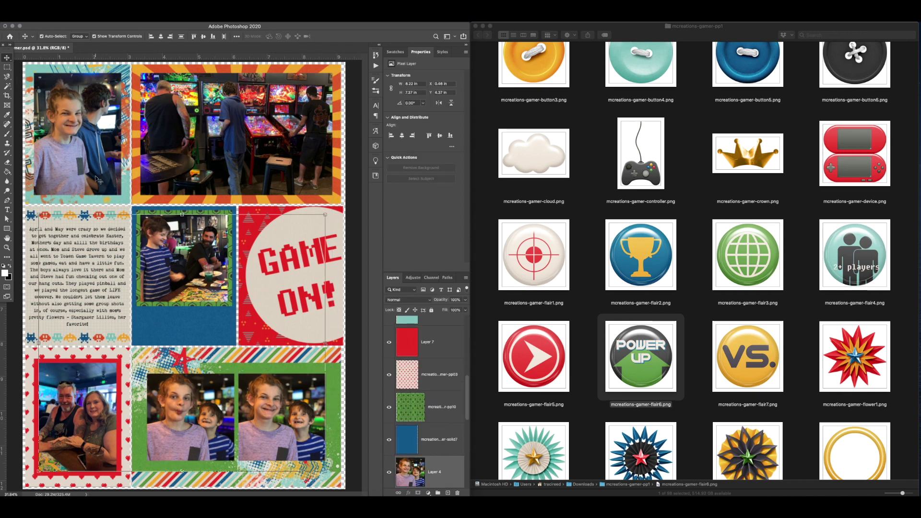
{"action": "left_click", "coordinate": [259, 155]}
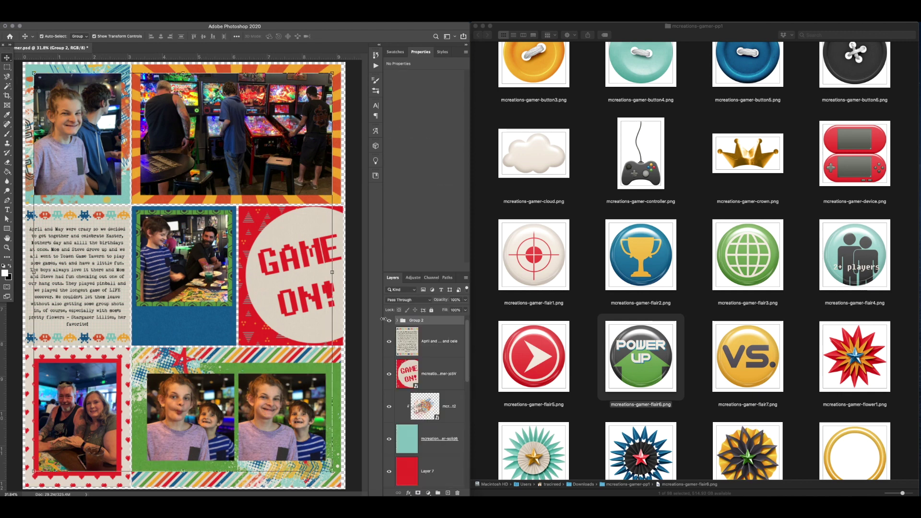
{"action": "left_click", "coordinate": [389, 321]}
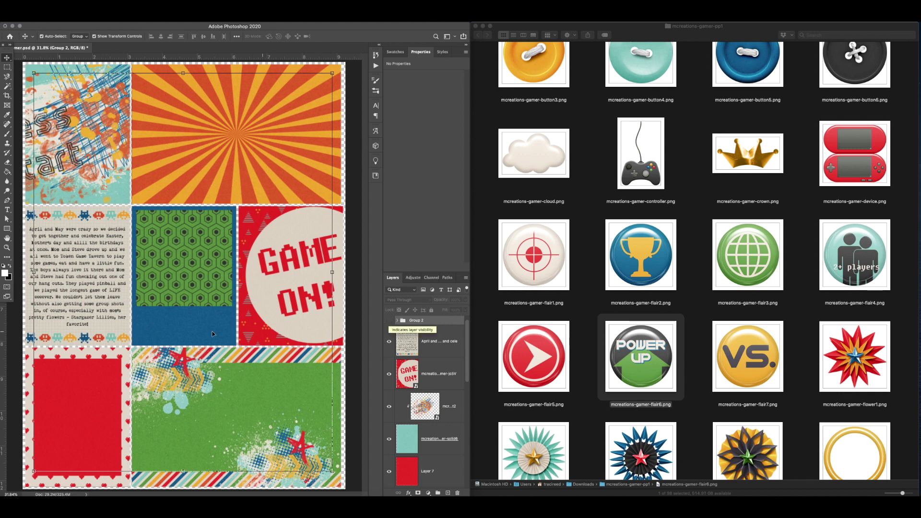
Merge the striped paper with its clipped green and paint layers, and the teal card with its paint splatter.
{"action": "left_click", "coordinate": [440, 432]}
{"action": "key", "text": "ctrl+j"}
{"action": "scroll", "coordinate": [440, 432], "scroll_direction": "down", "scroll_amount": 4}
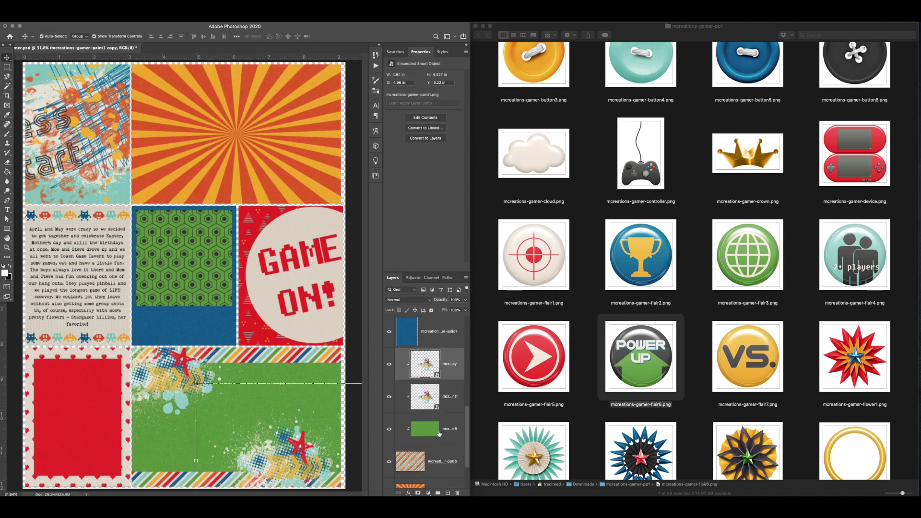
{"action": "left_click", "coordinate": [54, 147]}
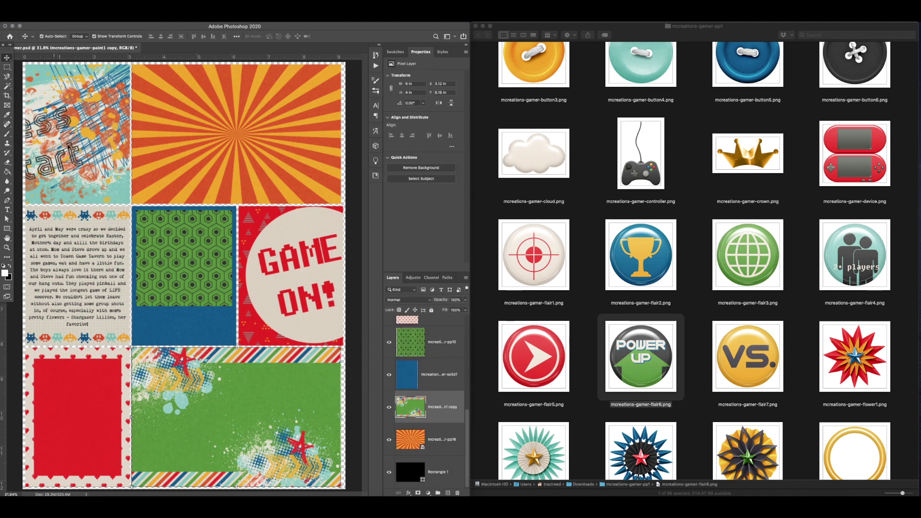
{"action": "left_click", "coordinate": [436, 376]}
{"action": "key", "text": "ctrl+e"}
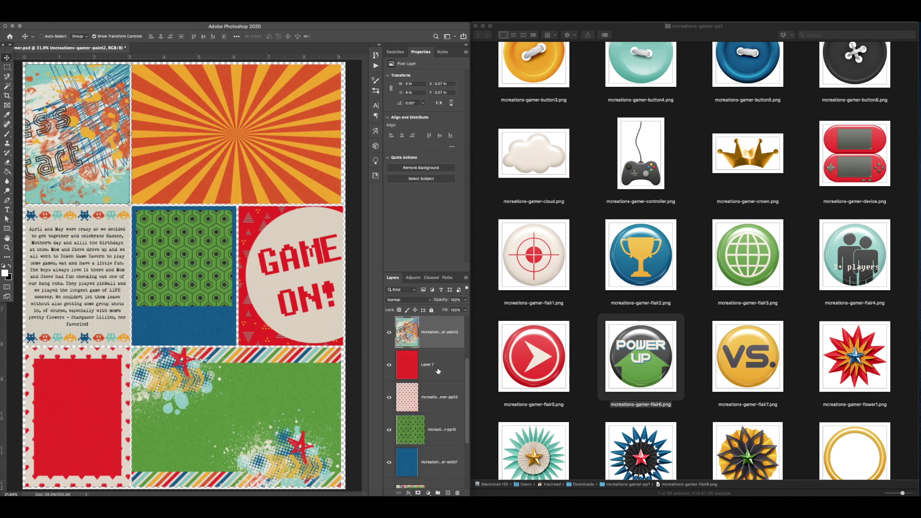
Create a document from the U.S. Paper Letter preset and float its window beside the scrapbook page.
{"action": "key", "text": "ctrl+n"}
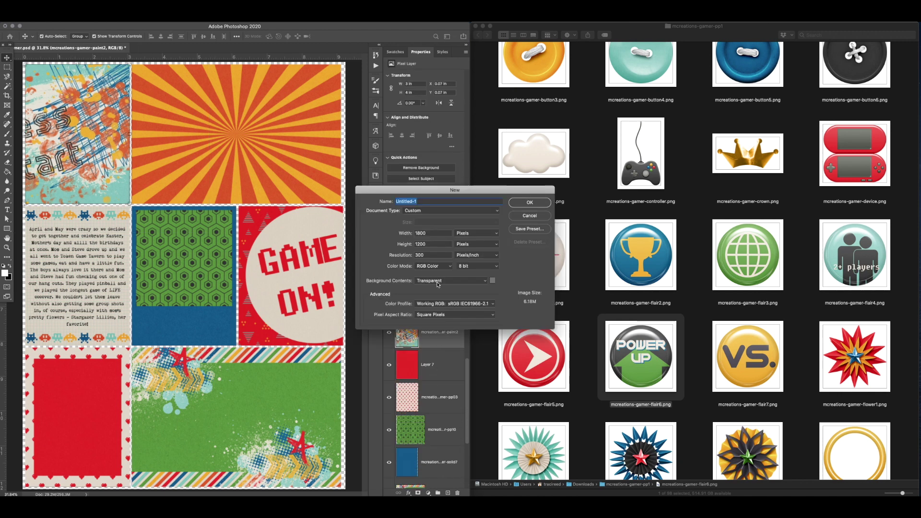
{"action": "left_click", "coordinate": [432, 217]}
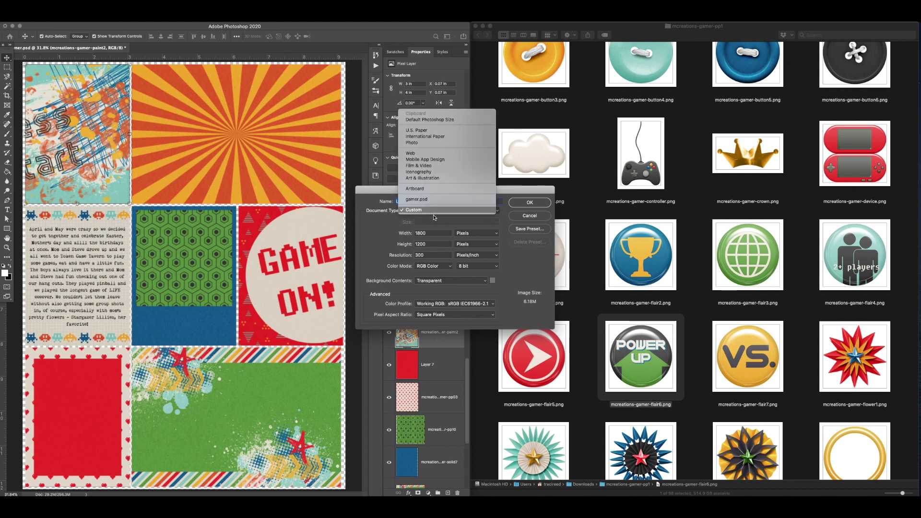
{"action": "left_click", "coordinate": [417, 130]}
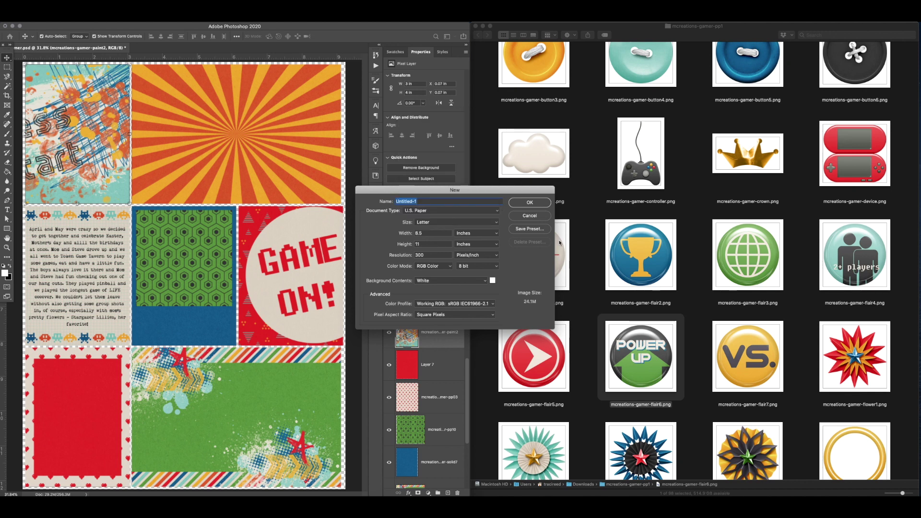
{"action": "left_click", "coordinate": [537, 205]}
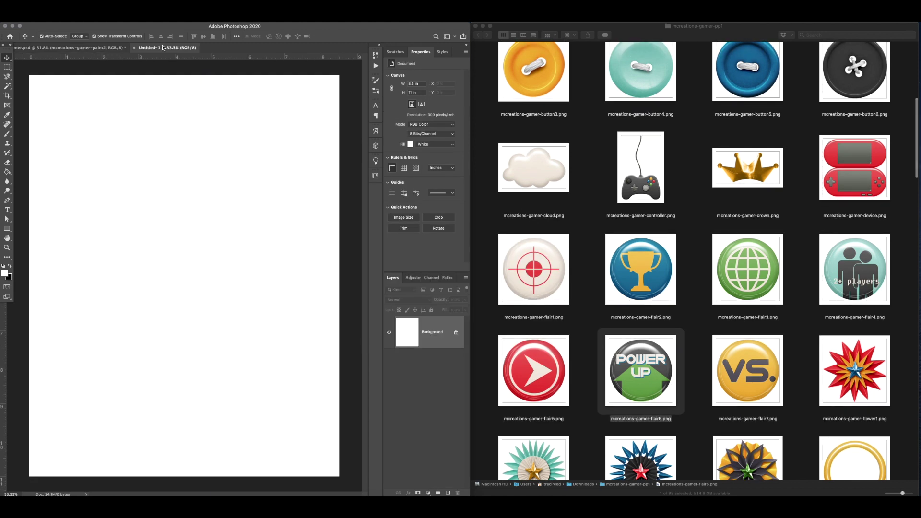
{"action": "left_click_drag", "start_coordinate": [163, 48], "coordinate": [517, 48]}
Copy the GAME ON!, blue, journaling, teal and heart cards, including the red mat, into the letter-size document.
{"action": "left_click", "coordinate": [241, 279]}
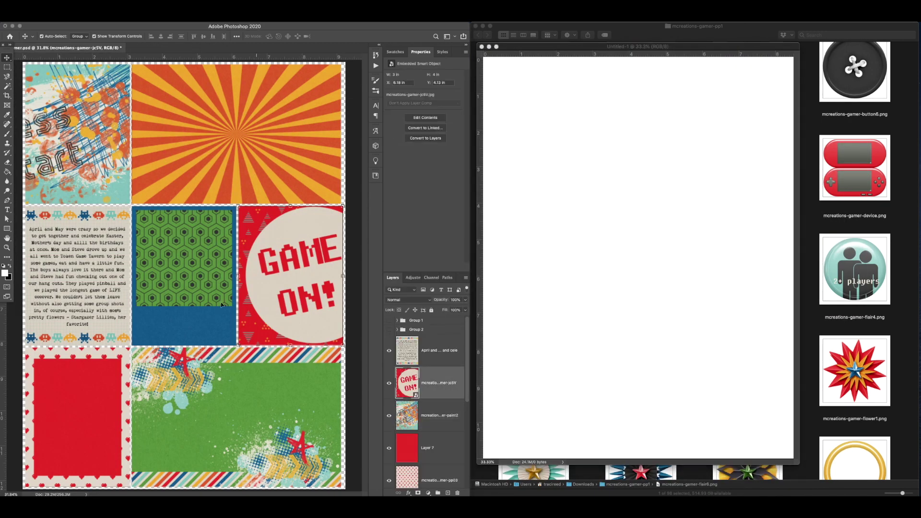
{"action": "left_click", "coordinate": [213, 318], "text": "shift"}
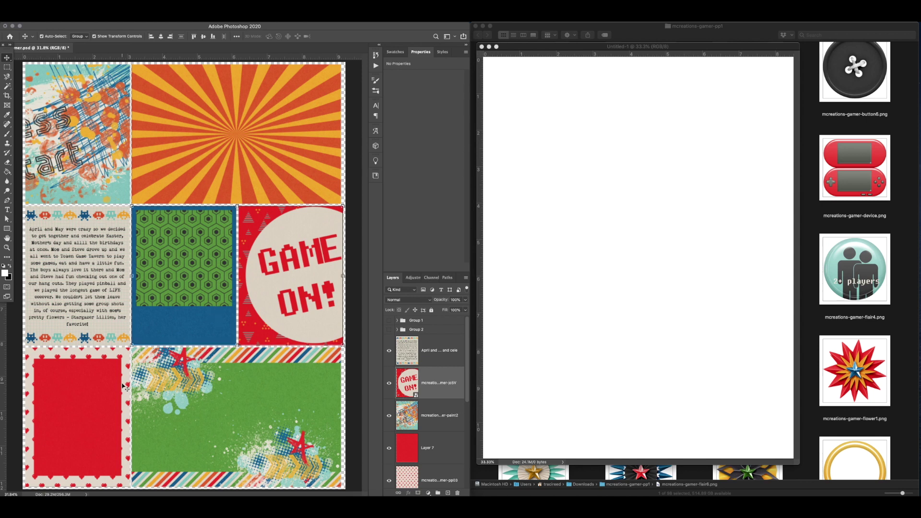
{"action": "left_click", "coordinate": [127, 312], "text": "shift"}
{"action": "left_click", "coordinate": [124, 186], "text": "shift"}
{"action": "left_click", "coordinate": [101, 377], "text": "shift"}
{"action": "left_click_drag", "start_coordinate": [101, 377], "coordinate": [590, 336]}
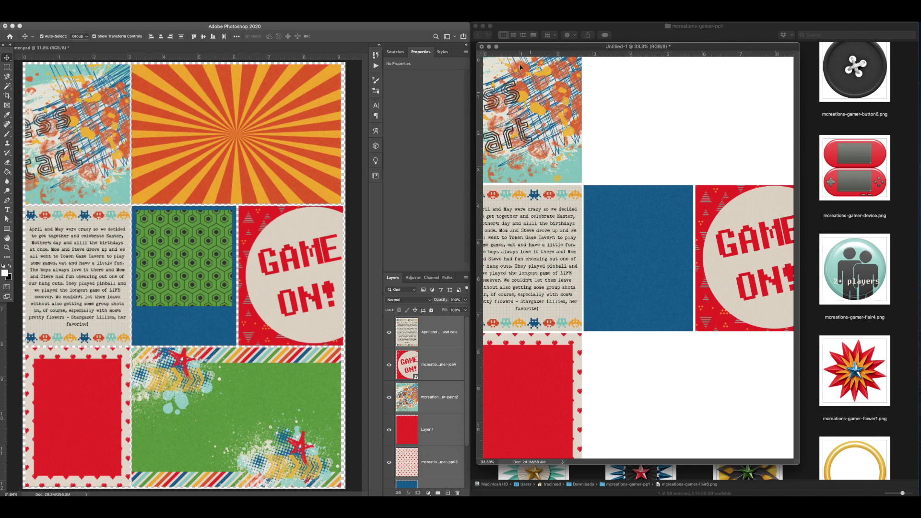
Center the copied cards on the letter page, and place the paint-splattered teal and GAME ON! cards in a lower row.
{"action": "left_click", "coordinate": [160, 37]}
{"action": "left_click", "coordinate": [213, 36]}
{"action": "left_click_drag", "start_coordinate": [647, 354], "coordinate": [648, 192]}
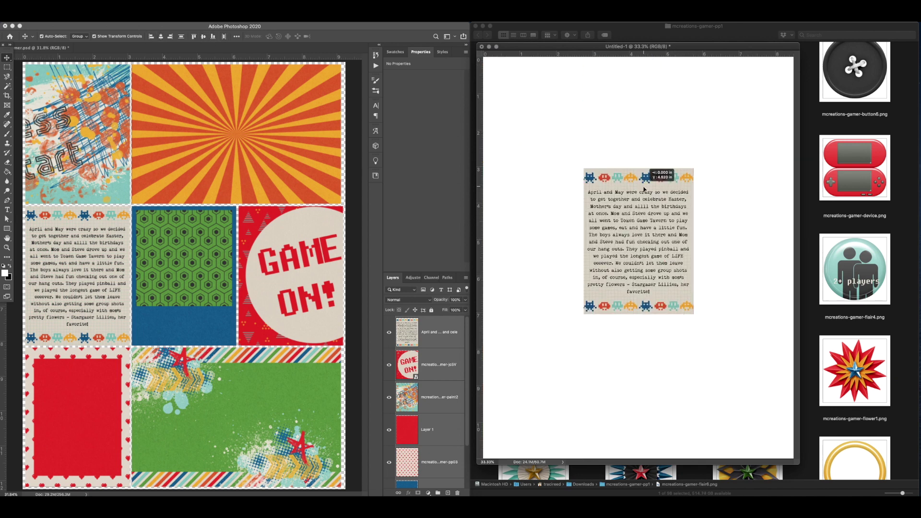
{"action": "left_click", "coordinate": [756, 263]}
{"action": "mouse_move", "coordinate": [589, 281]}
{"action": "left_mouse_down"}
{"action": "mouse_move", "coordinate": [730, 286]}
{"action": "mouse_move", "coordinate": [718, 287]}
{"action": "left_mouse_up"}
{"action": "left_click", "coordinate": [647, 222], "text": "shift"}
{"action": "mouse_move", "coordinate": [647, 221]}
{"action": "left_mouse_down"}
{"action": "mouse_move", "coordinate": [647, 377]}
{"action": "mouse_move", "coordinate": [647, 368]}
{"action": "left_mouse_up"}
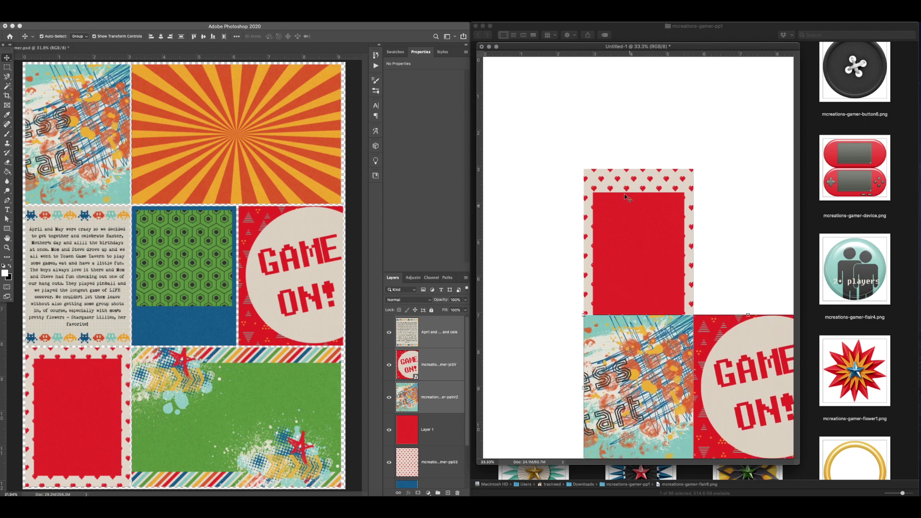
Spread the heart paper, blue card and red mat side by side in a row above the other cards.
{"action": "left_click", "coordinate": [663, 189]}
{"action": "left_click_drag", "start_coordinate": [663, 188], "coordinate": [557, 187]}
{"action": "left_click_drag", "start_coordinate": [639, 233], "coordinate": [781, 232]}
Rotate the whole block of cards by -90° and move it up to fit within the letter page.
{"action": "left_click", "coordinate": [773, 164]}
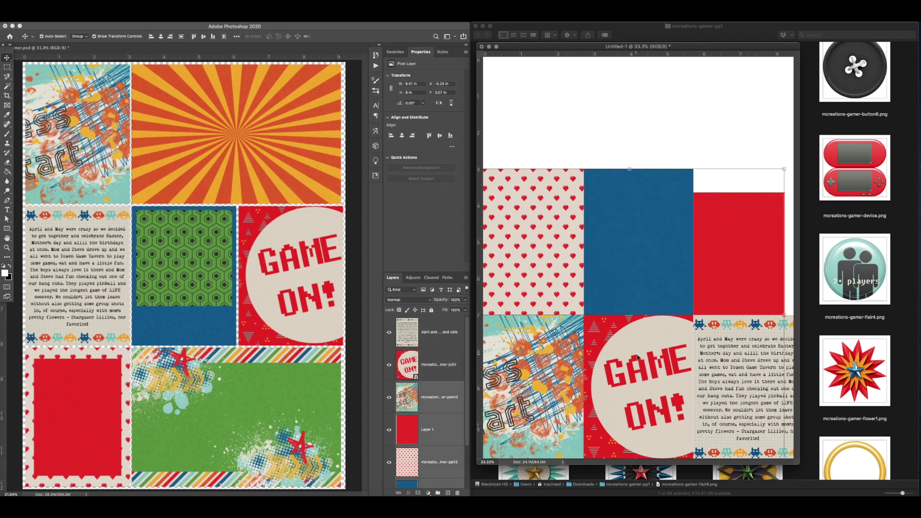
{"action": "left_click_drag", "start_coordinate": [778, 164], "coordinate": [523, 183]}
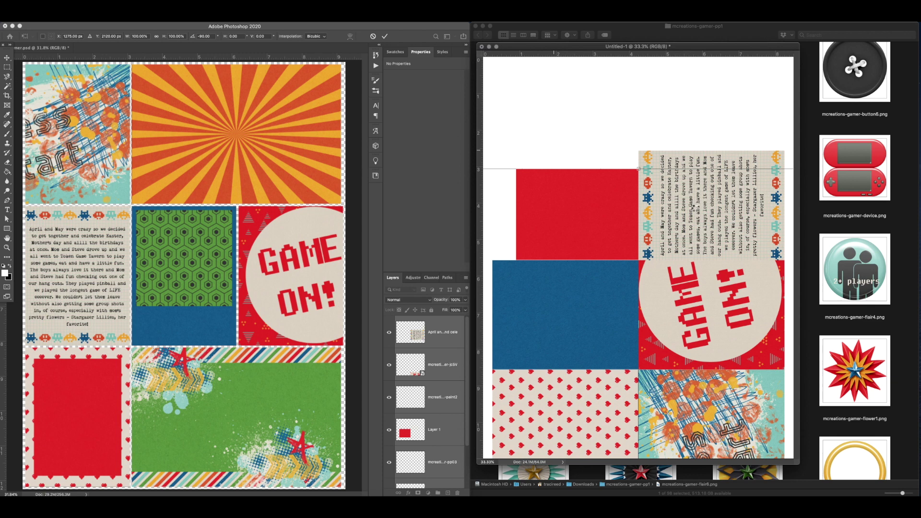
{"action": "key", "text": "Return"}
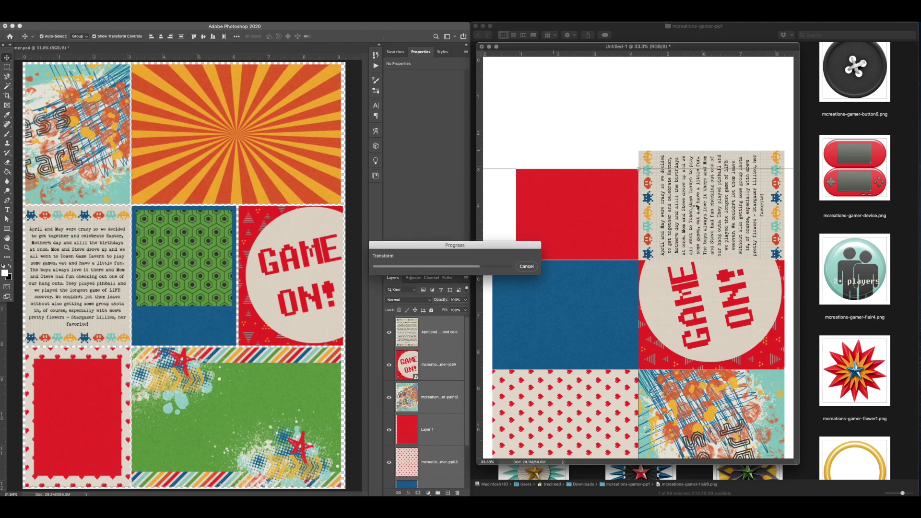
{"action": "left_click_drag", "start_coordinate": [680, 303], "coordinate": [680, 237]}
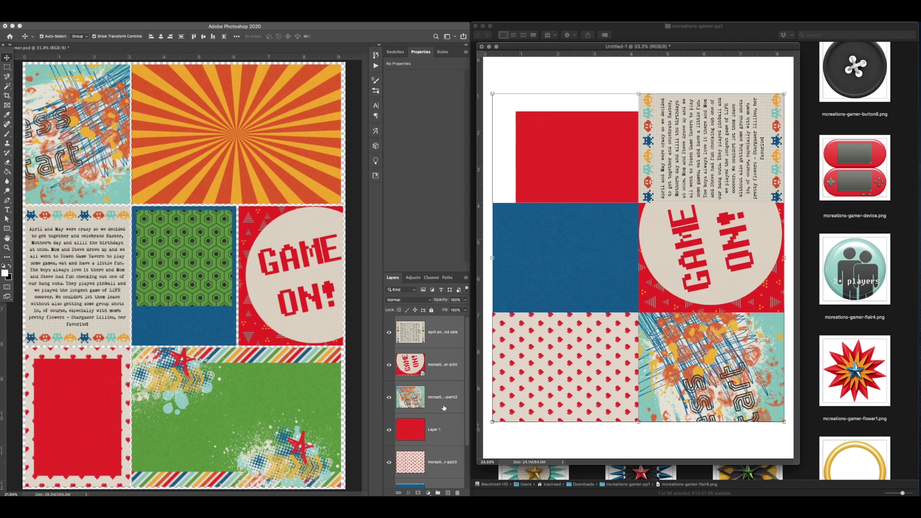
Flatten the arranged cards beneath a new blank layer, and copy in the sunburst, green splatter and green patterned papers from the scrapbook page.
{"action": "left_click", "coordinate": [448, 493]}
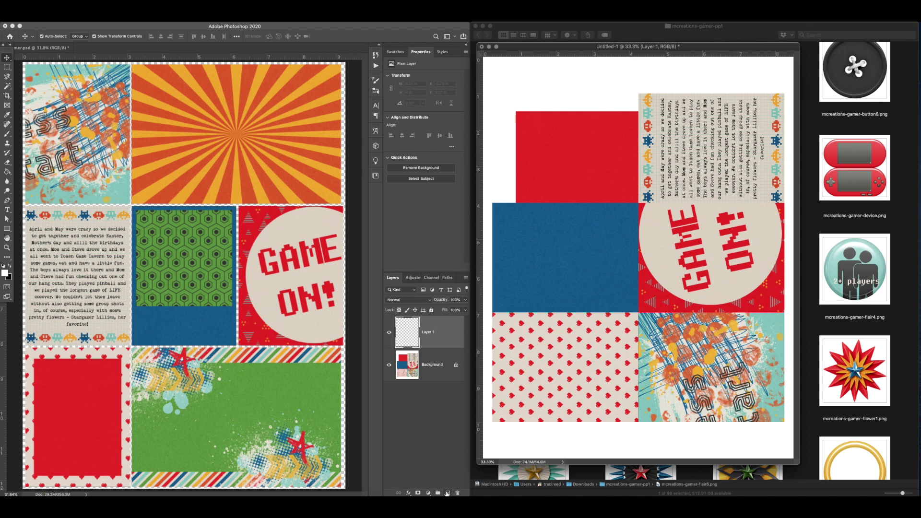
{"action": "left_click", "coordinate": [349, 261]}
{"action": "scroll", "coordinate": [427, 407], "scroll_direction": "down", "scroll_amount": 5}
{"action": "left_click", "coordinate": [439, 374]}
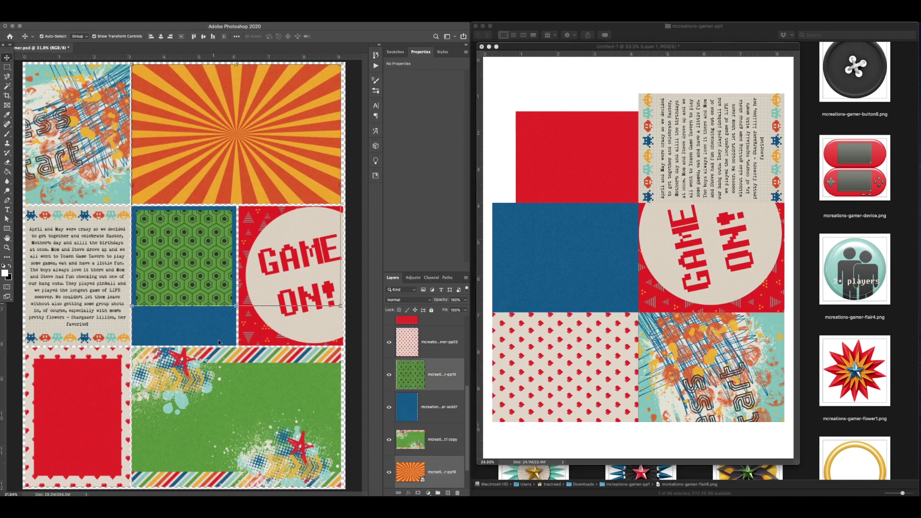
{"action": "left_click_drag", "start_coordinate": [608, 292], "coordinate": [621, 308]}
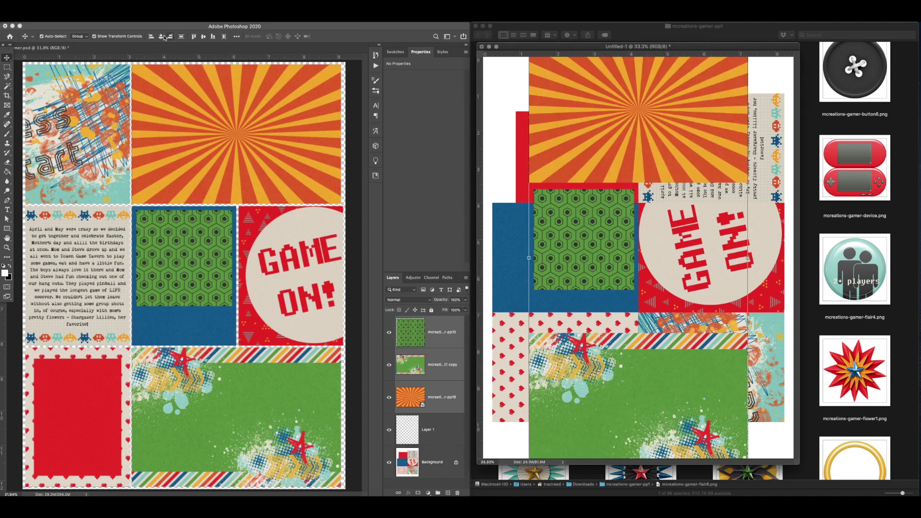
Center the three new papers on the letter page and rotate the sunburst and green splatter cards by -90°.
{"action": "left_click", "coordinate": [203, 38]}
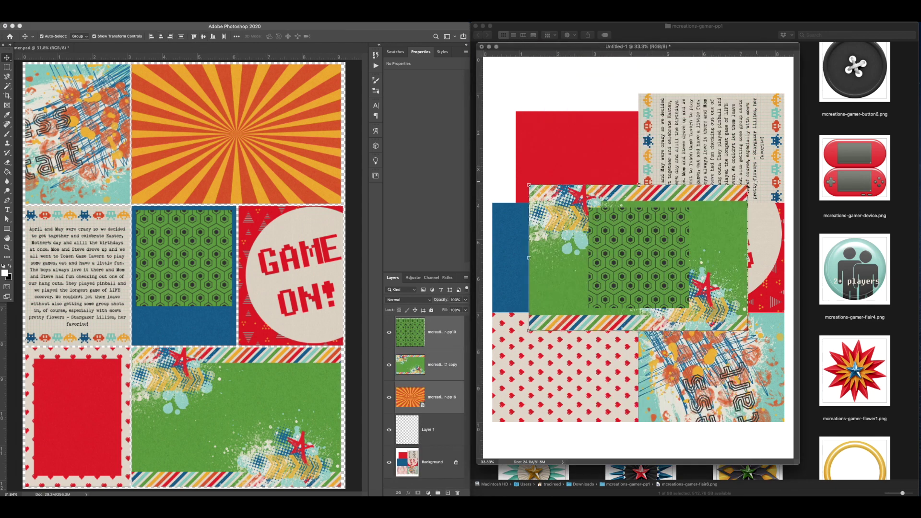
{"action": "left_click_drag", "start_coordinate": [553, 156], "coordinate": [574, 144]}
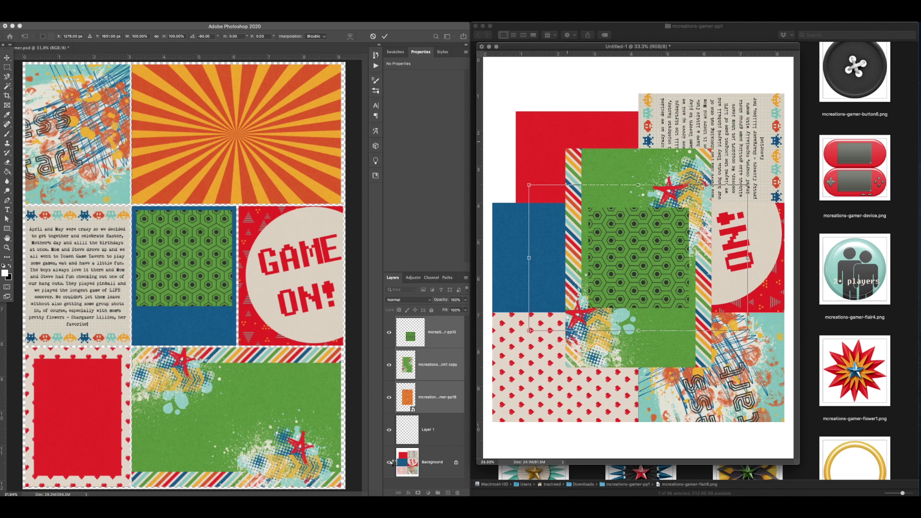
{"action": "key", "text": "Return"}
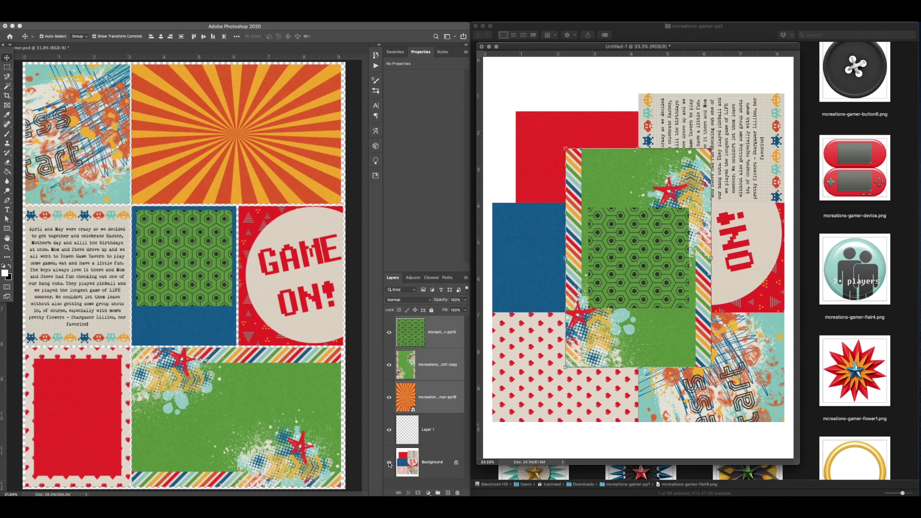
Hide the Background layer, then place the sunburst and green splatter cards side by side with the green patterned paper below the sunburst.
{"action": "left_click", "coordinate": [388, 462]}
{"action": "left_click_drag", "start_coordinate": [648, 169], "coordinate": [614, 116]}
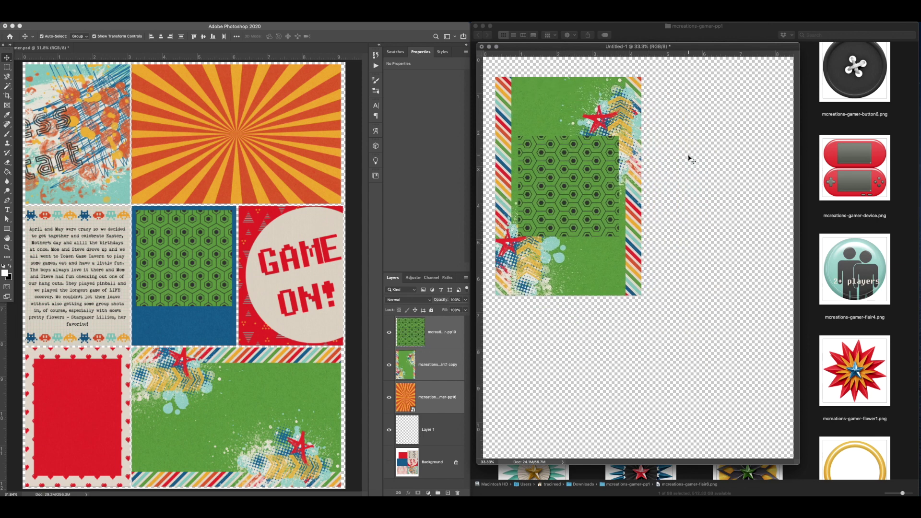
{"action": "left_click_drag", "start_coordinate": [540, 109], "coordinate": [687, 109]}
{"action": "left_click_drag", "start_coordinate": [563, 177], "coordinate": [586, 336]}
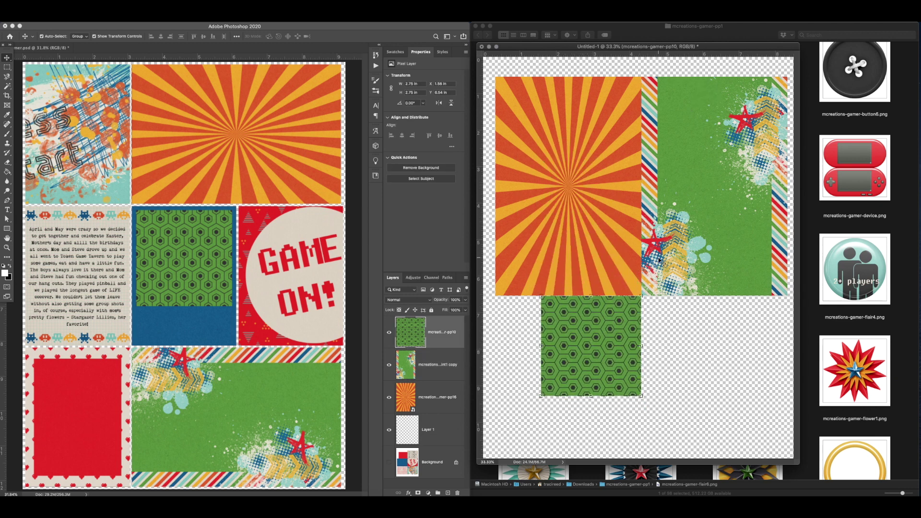
Move the three papers together up the letter page to about 0.25 in from its top edge, using the grid for alignment.
{"action": "left_click", "coordinate": [676, 243]}
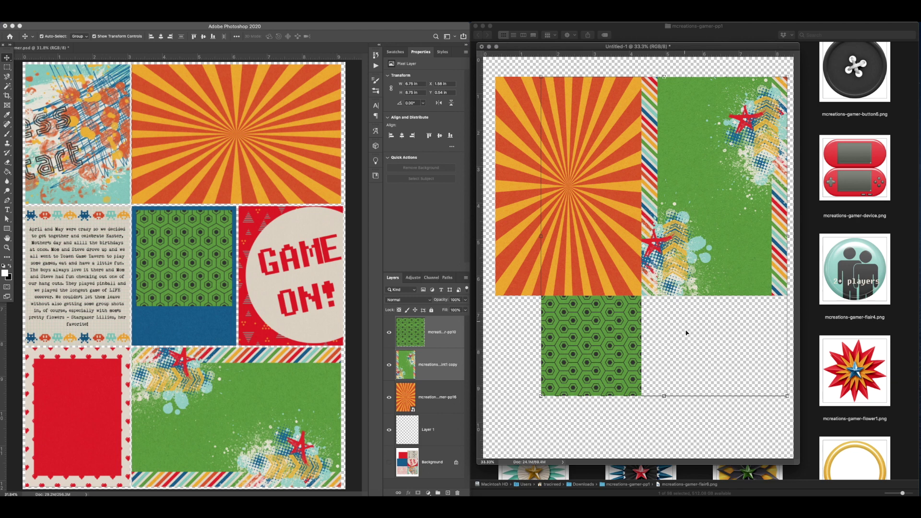
{"action": "left_click_drag", "start_coordinate": [678, 329], "coordinate": [585, 209]}
{"action": "key", "text": "ctrl+apostrophe"}
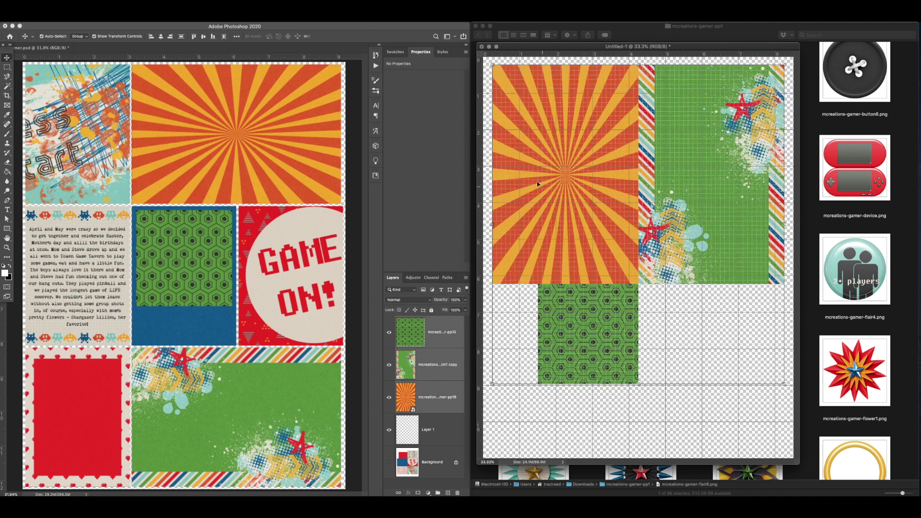
{"action": "left_click_drag", "start_coordinate": [538, 184], "coordinate": [539, 185]}
{"action": "key", "text": "ctrl+apostrophe"}
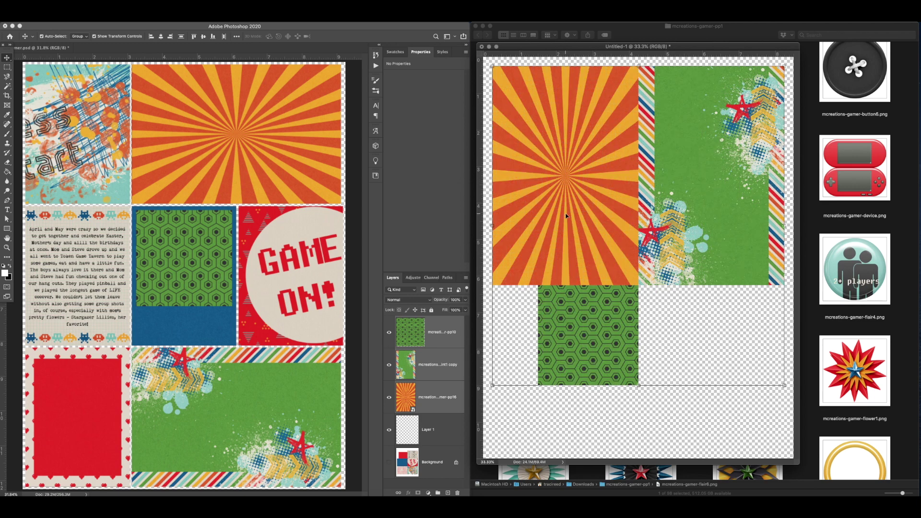
On the scrapbook page, hide all card and paper layers and the photo group, and show only the embellishment group, Group 1.
{"action": "left_click", "coordinate": [413, 361]}
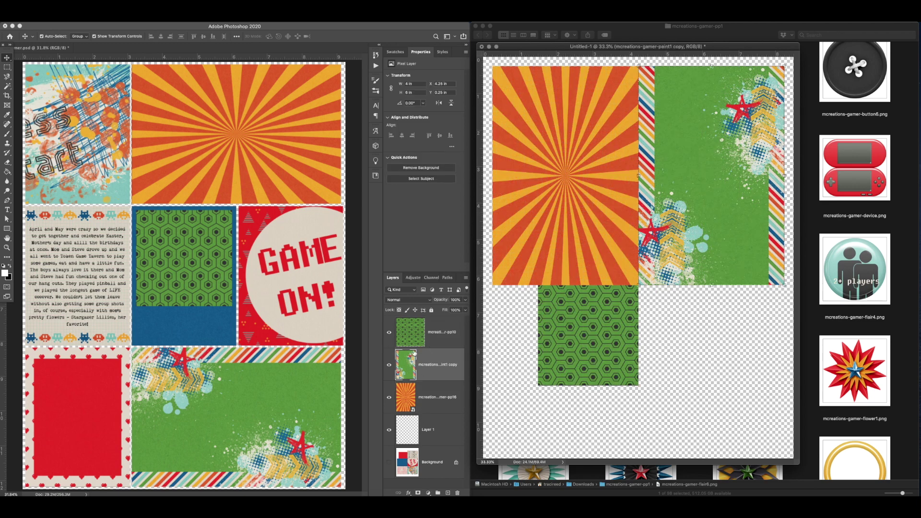
{"action": "left_click", "coordinate": [322, 318]}
{"action": "left_click_drag", "start_coordinate": [391, 350], "coordinate": [389, 485]}
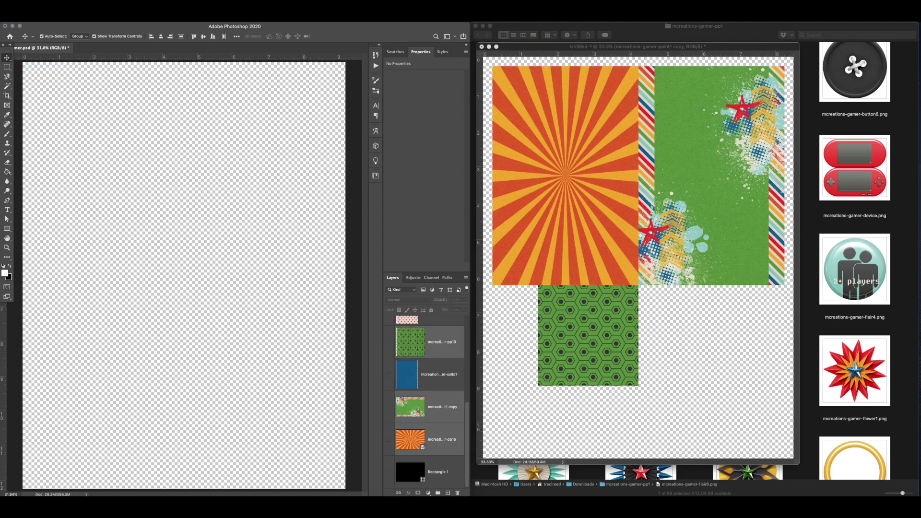
{"action": "scroll", "coordinate": [401, 480], "scroll_direction": "up", "scroll_amount": 5}
{"action": "left_click", "coordinate": [389, 330]}
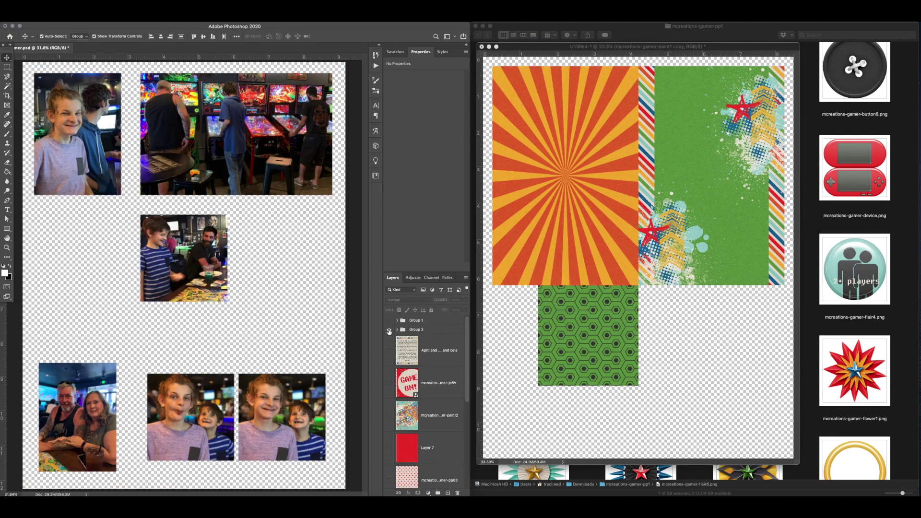
{"action": "left_click", "coordinate": [389, 330]}
{"action": "left_click", "coordinate": [388, 321]}
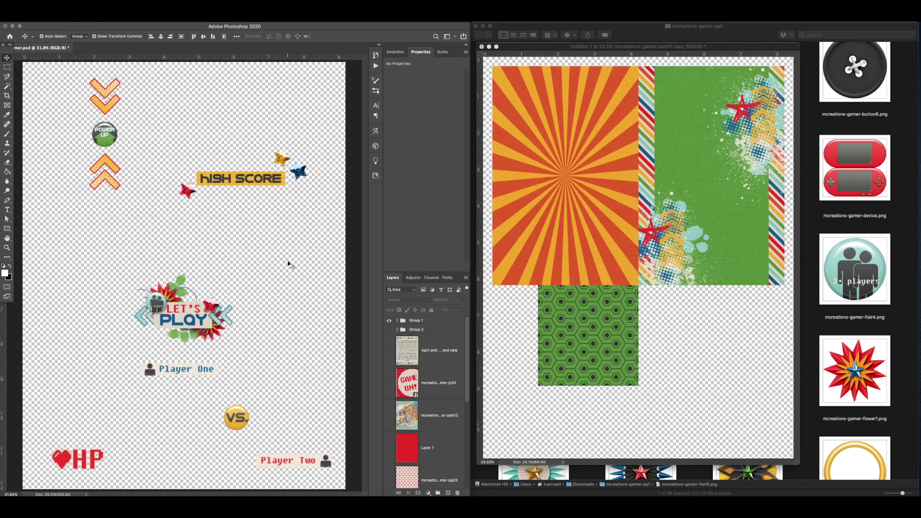
Ungroup Group 1 and copy the High Score, Player One and Player Two labels into the letter-size document.
{"action": "left_click", "coordinate": [247, 186]}
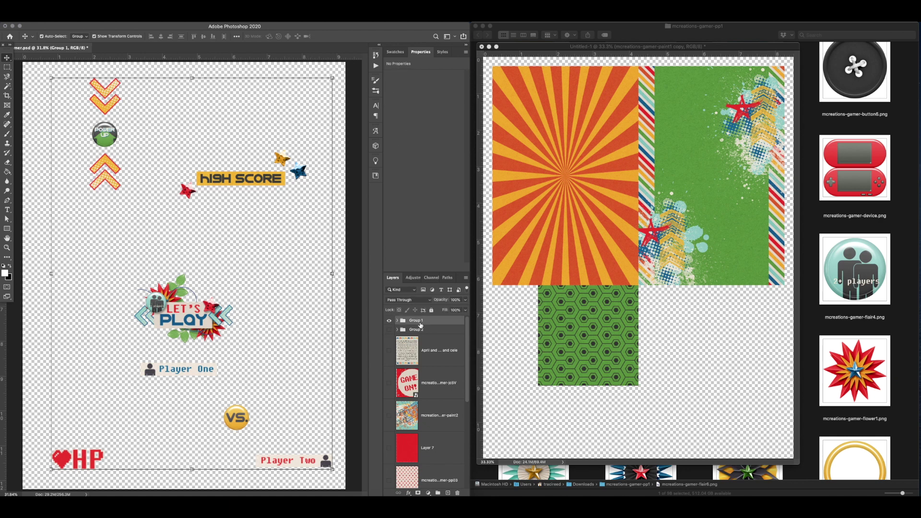
{"action": "right_click", "coordinate": [421, 325]}
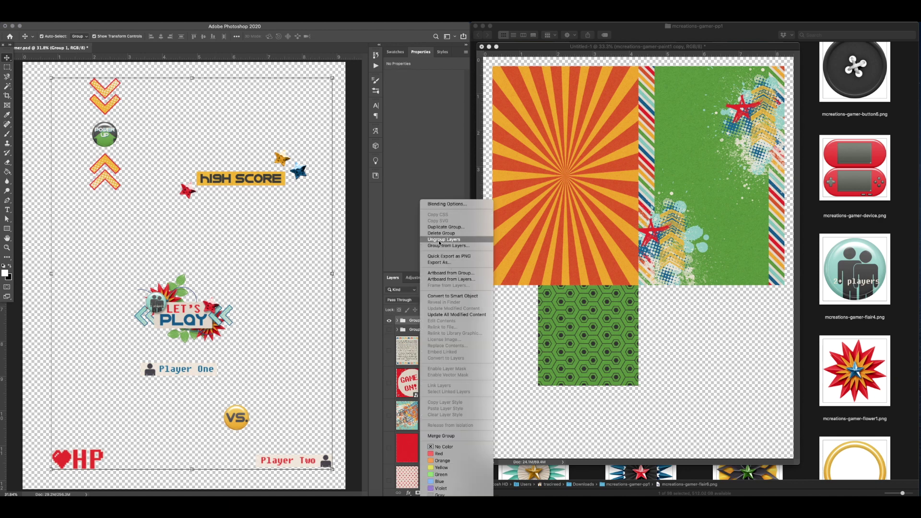
{"action": "left_click", "coordinate": [444, 239]}
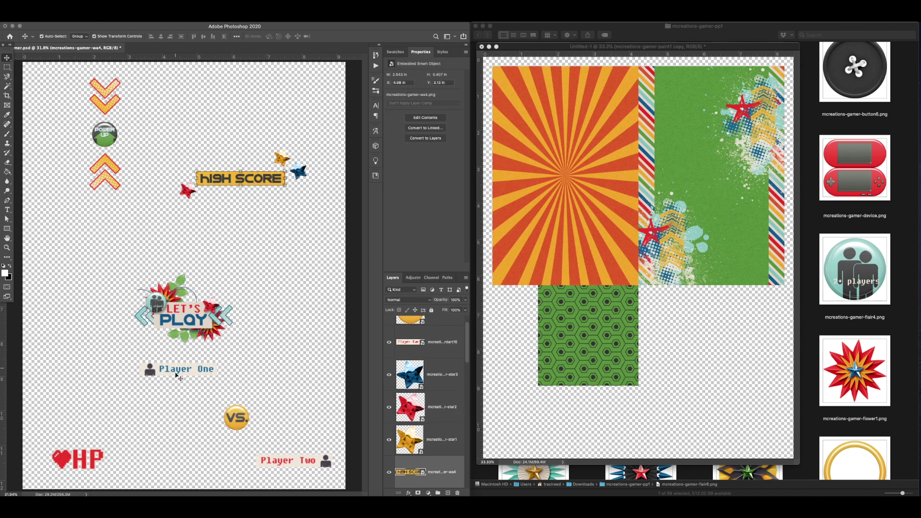
{"action": "left_click_drag", "start_coordinate": [280, 463], "coordinate": [683, 408]}
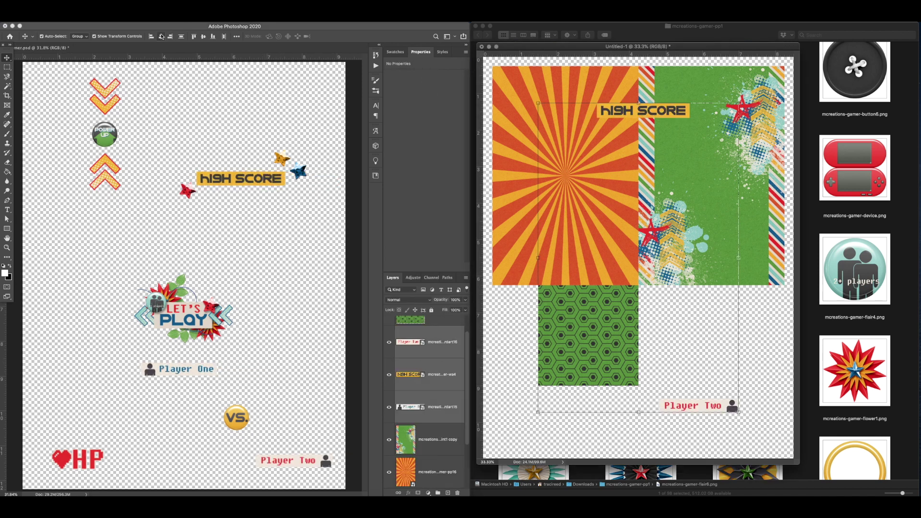
Center the three labels on each other, stack them closely beside the green patterned paper, and delete the originals from the scrapbook page.
{"action": "left_click", "coordinate": [203, 37]}
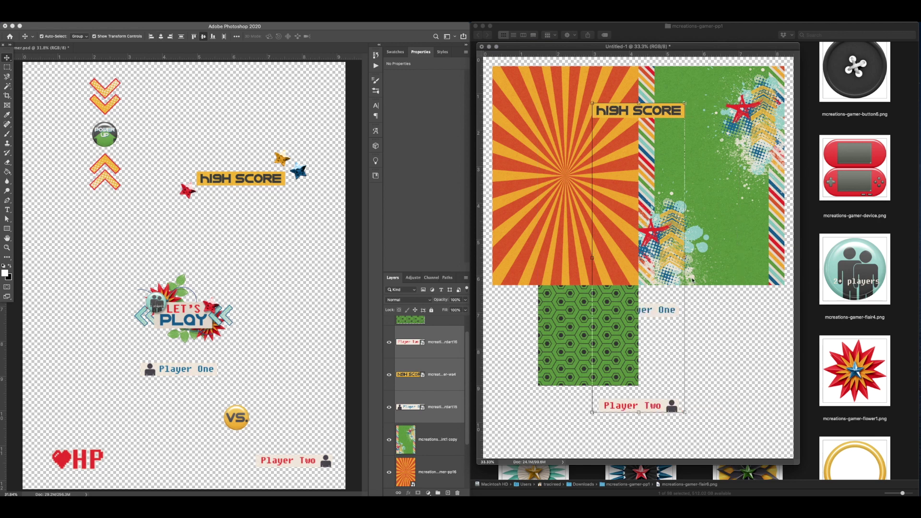
{"action": "left_click_drag", "start_coordinate": [633, 261], "coordinate": [697, 294]}
{"action": "left_click", "coordinate": [761, 343]}
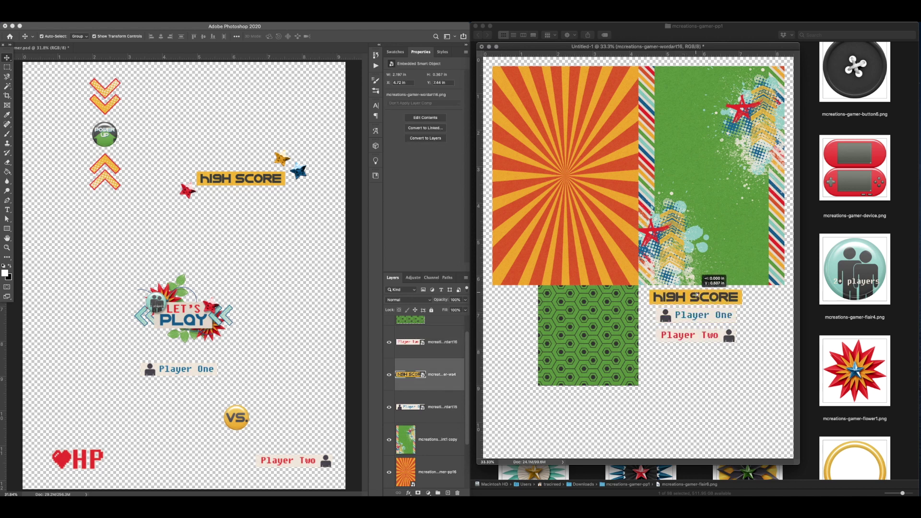
{"action": "left_click", "coordinate": [187, 373]}
{"action": "key", "text": "Delete"}
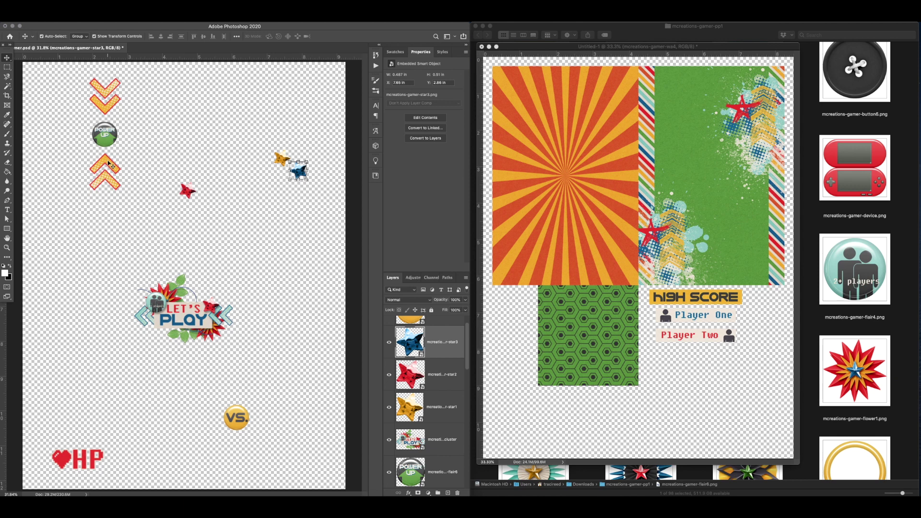
Merge the visible papers and labels of the letter-size document into one layer and hide it.
{"action": "left_click", "coordinate": [681, 398]}
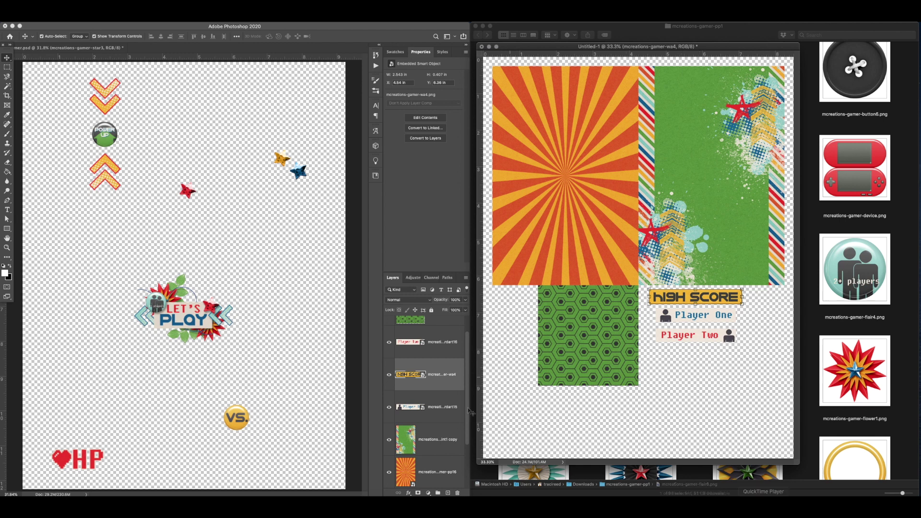
{"action": "key", "text": "super+shift+e"}
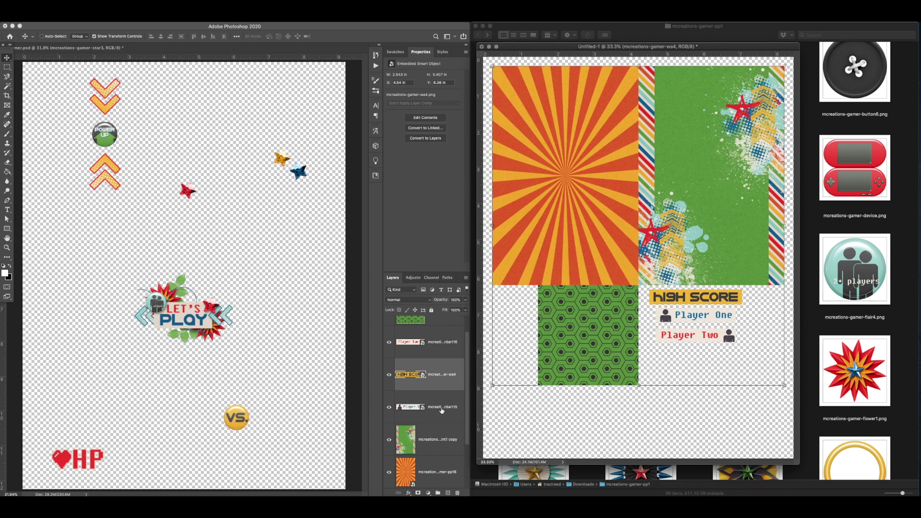
{"action": "left_click", "coordinate": [389, 333]}
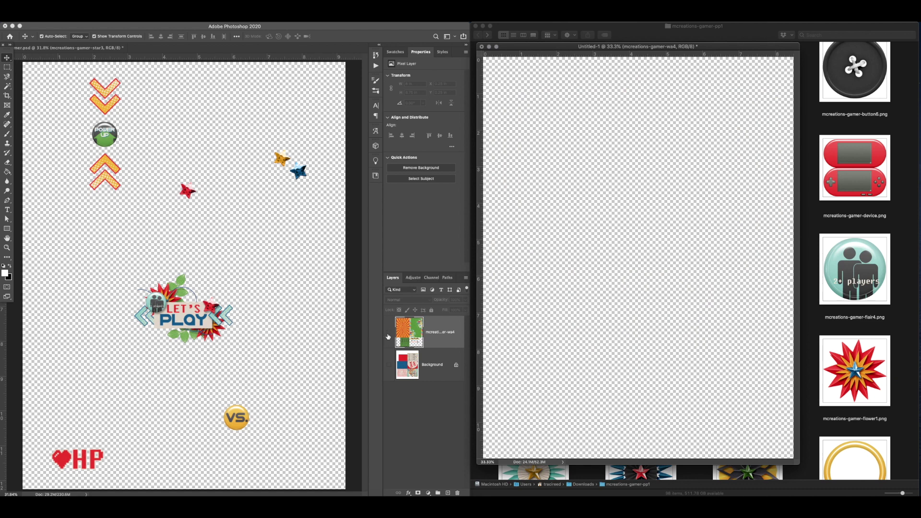
On the scrapbook page, merge the three stars into one layer and the chevrons with the Power Up badge into another.
{"action": "left_click", "coordinate": [255, 323]}
{"action": "left_click_drag", "start_coordinate": [320, 205], "coordinate": [181, 149]}
{"action": "key", "text": "super+e"}
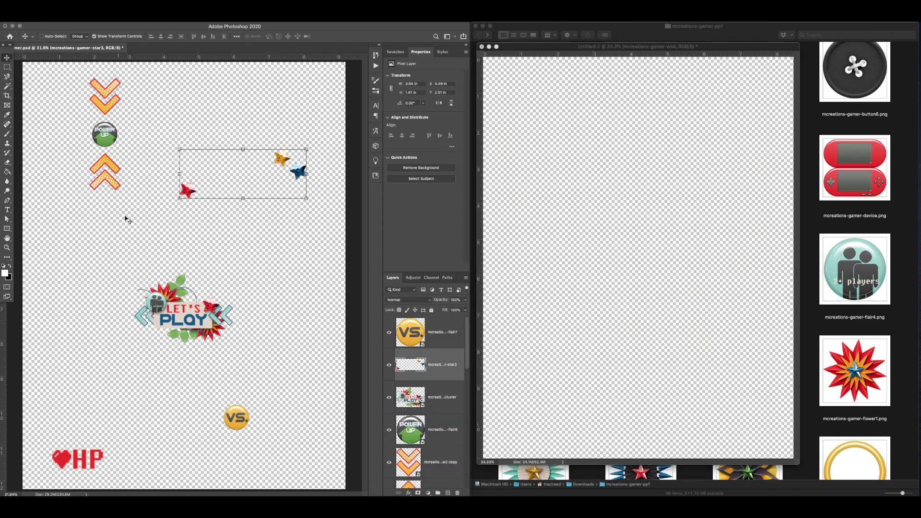
{"action": "left_click_drag", "start_coordinate": [127, 219], "coordinate": [94, 100]}
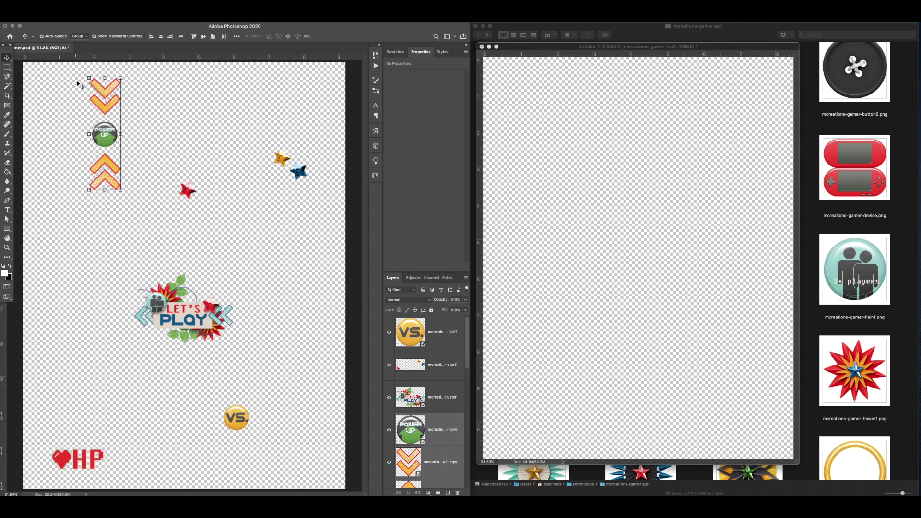
{"action": "key", "text": "super+e"}
Copy all remaining embellishments from the scrapbook page into the letter-size document.
{"action": "left_click_drag", "start_coordinate": [307, 443], "coordinate": [142, 171]}
{"action": "left_click", "coordinate": [273, 187]}
{"action": "left_click_drag", "start_coordinate": [584, 208], "coordinate": [573, 207]}
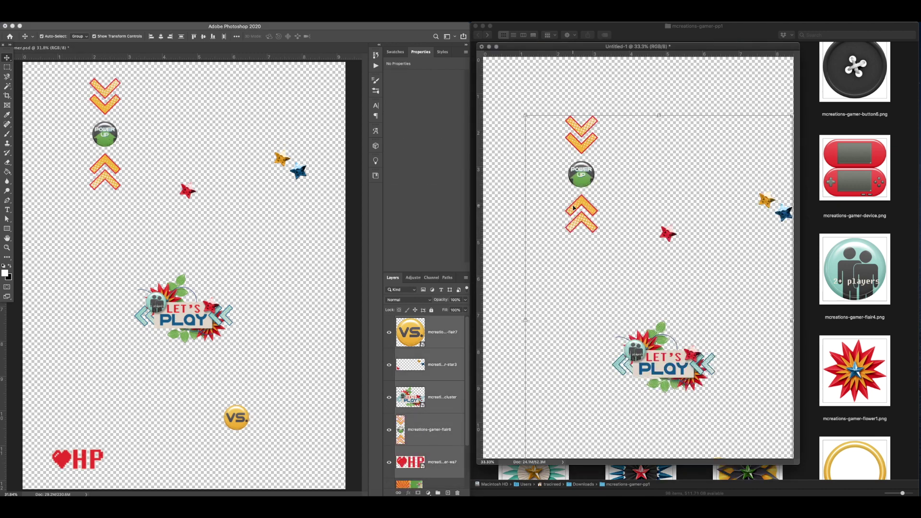
Place the chevron strip in the letter page's upper left corner, the stars beside it, and the Let's Play cluster beneath the stars.
{"action": "left_click_drag", "start_coordinate": [582, 172], "coordinate": [523, 129]}
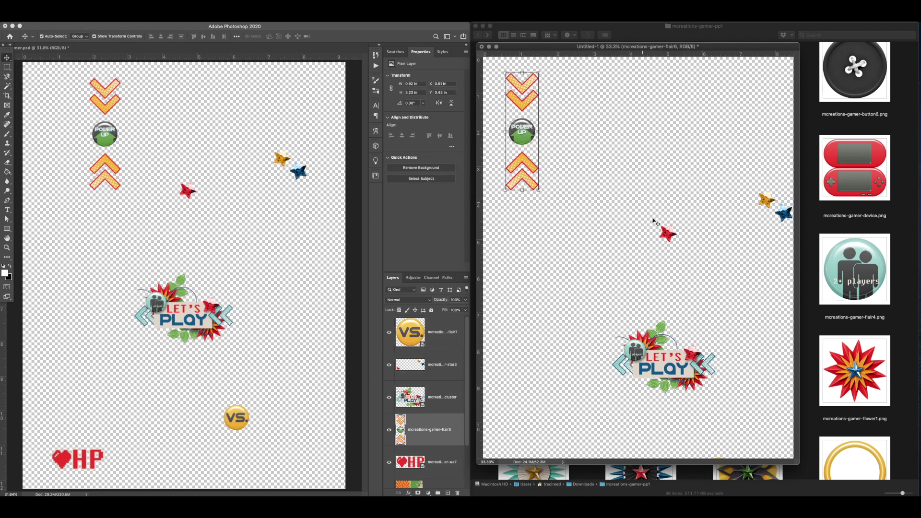
{"action": "left_click_drag", "start_coordinate": [674, 237], "coordinate": [587, 119]}
{"action": "left_click_drag", "start_coordinate": [680, 282], "coordinate": [675, 107]}
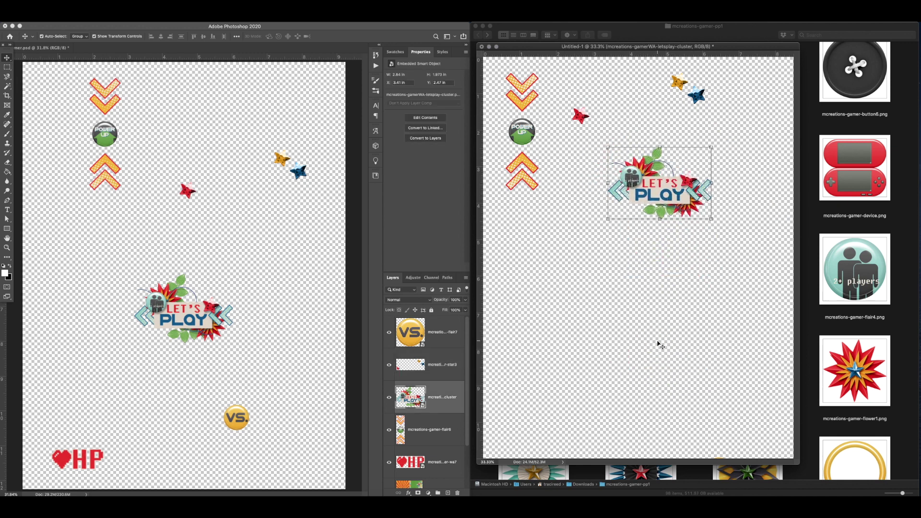
Locate the HP word art below the page edge and move it onto the letter page.
{"action": "left_click", "coordinate": [444, 460]}
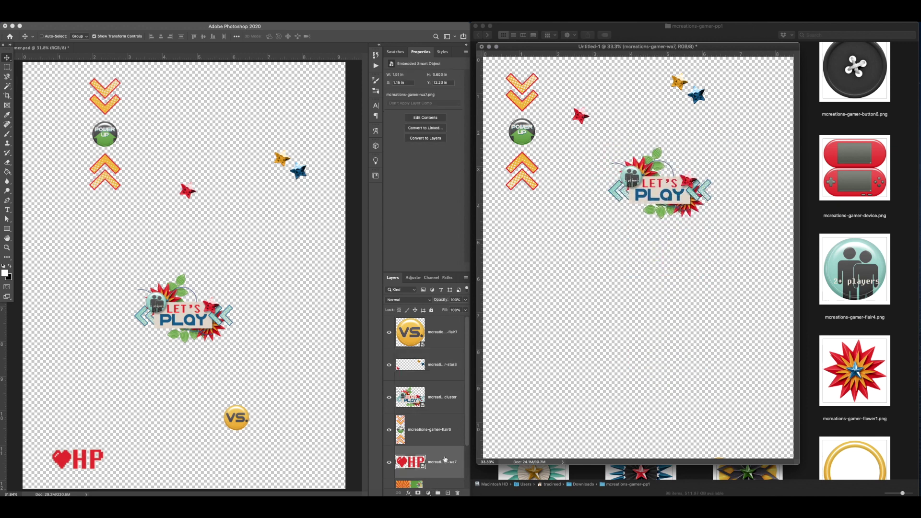
{"action": "key", "text": "super+t"}
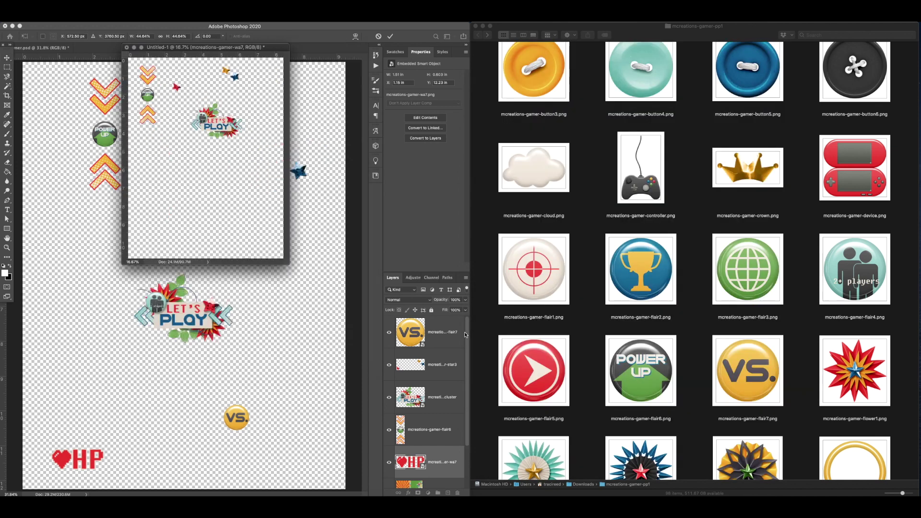
{"action": "key", "text": "Return"}
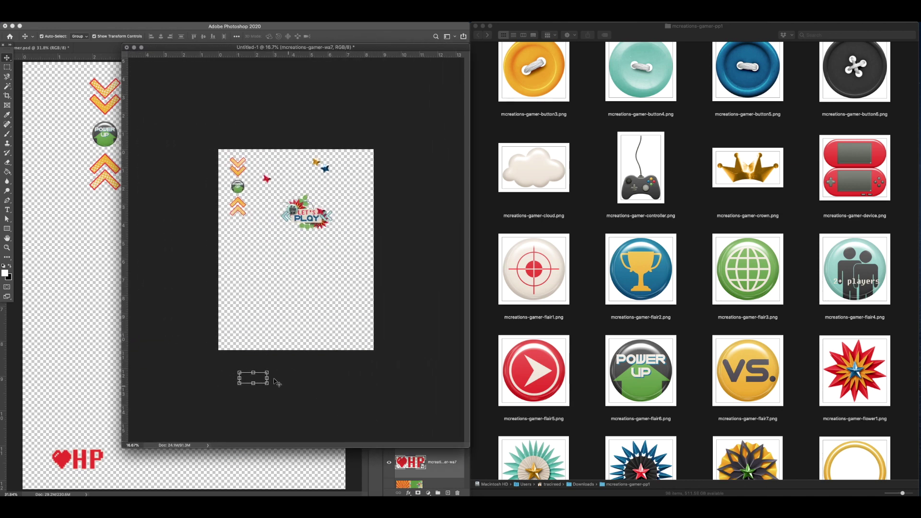
{"action": "key", "text": "super+t"}
{"action": "key", "text": "Return"}
{"action": "left_click_drag", "start_coordinate": [261, 375], "coordinate": [269, 250]}
{"action": "key", "text": "super+0"}
Rearrange the embellishments with the Let's Play cluster below the chevrons, the stars at the upper right and the HP word art beneath them.
{"action": "left_click_drag", "start_coordinate": [140, 279], "coordinate": [333, 157]}
{"action": "left_click_drag", "start_coordinate": [247, 225], "coordinate": [228, 260]}
{"action": "left_click_drag", "start_coordinate": [247, 94], "coordinate": [262, 107]}
{"action": "left_click_drag", "start_coordinate": [306, 153], "coordinate": [300, 239]}
{"action": "left_click_drag", "start_coordinate": [270, 120], "coordinate": [305, 136]}
{"action": "left_click_drag", "start_coordinate": [182, 247], "coordinate": [183, 290]}
{"action": "left_click_drag", "start_coordinate": [185, 155], "coordinate": [179, 166]}
{"action": "left_click_drag", "start_coordinate": [319, 244], "coordinate": [312, 232]}
{"action": "left_click_drag", "start_coordinate": [233, 271], "coordinate": [174, 255]}
{"action": "left_click_drag", "start_coordinate": [286, 226], "coordinate": [281, 224]}
{"action": "left_click_drag", "start_coordinate": [218, 51], "coordinate": [694, 49]}
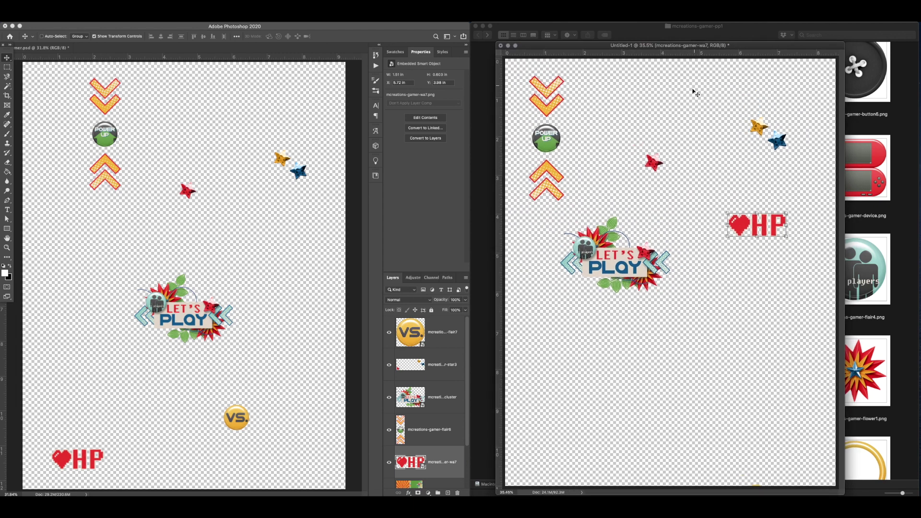
{"action": "key", "text": "super+shift+e"}
{"action": "key", "text": "super+z"}
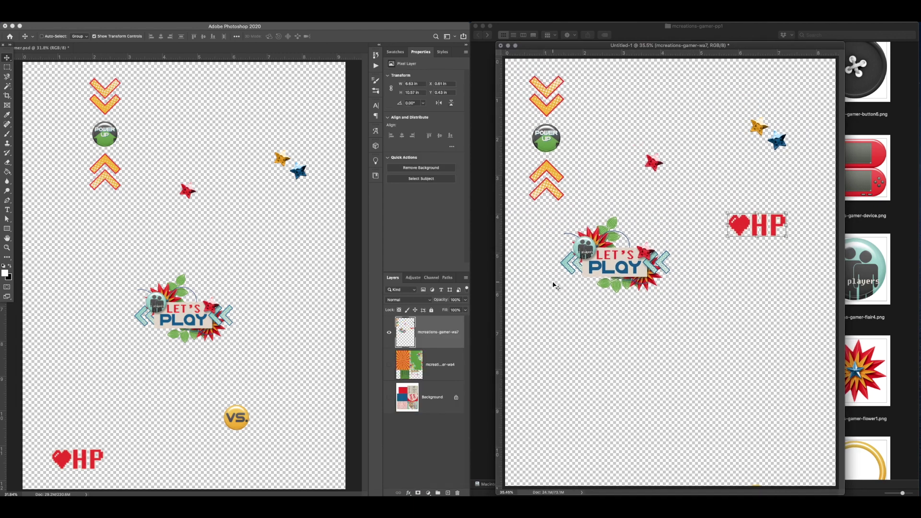
{"action": "scroll", "coordinate": [450, 359], "scroll_direction": "down", "scroll_amount": 2}
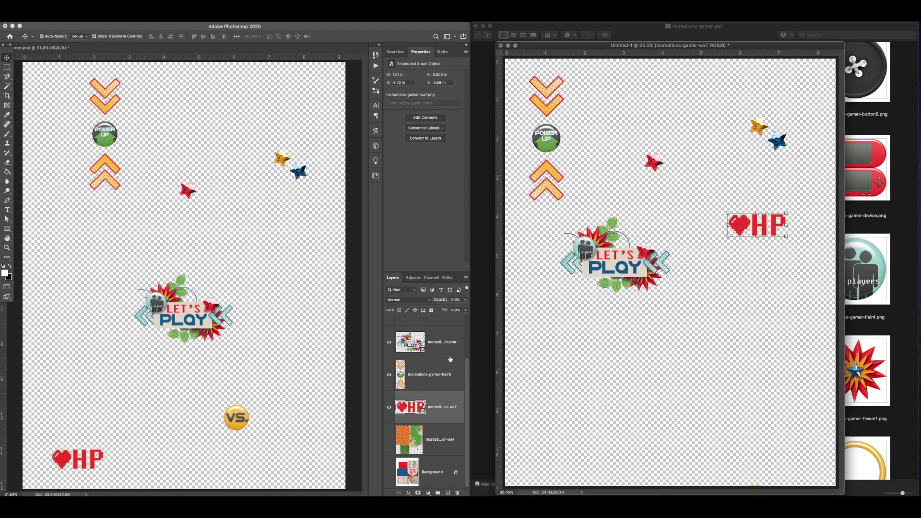
{"action": "left_click", "coordinate": [590, 358]}
{"action": "left_click", "coordinate": [602, 281]}
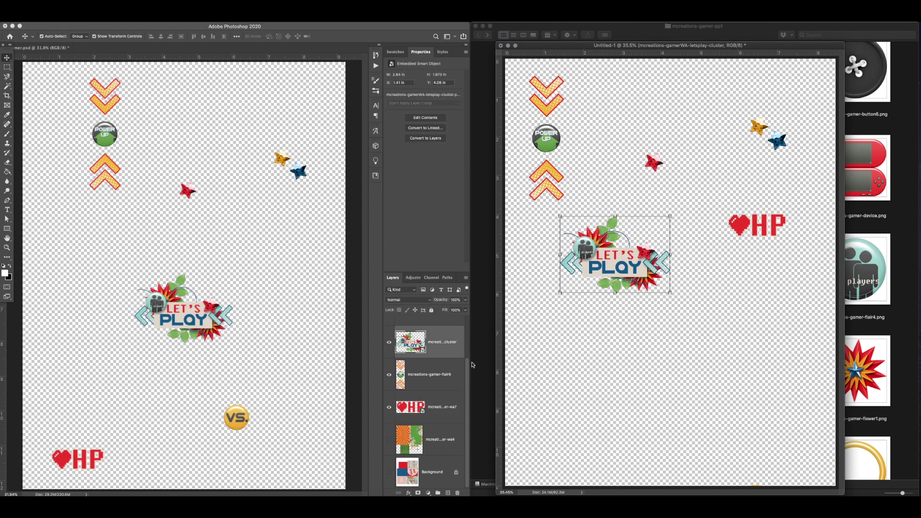
{"action": "scroll", "coordinate": [417, 362], "scroll_direction": "up", "scroll_amount": 2}
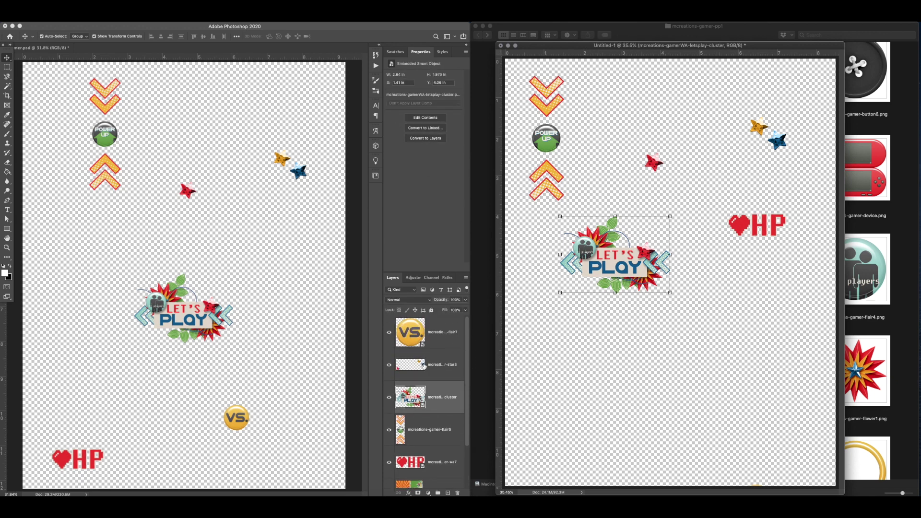
Move the VS. badge from the page's bottom edge to below the HP word art, and merge the visible embellishments into one layer.
{"action": "left_click", "coordinate": [435, 331]}
{"action": "key", "text": "super+t"}
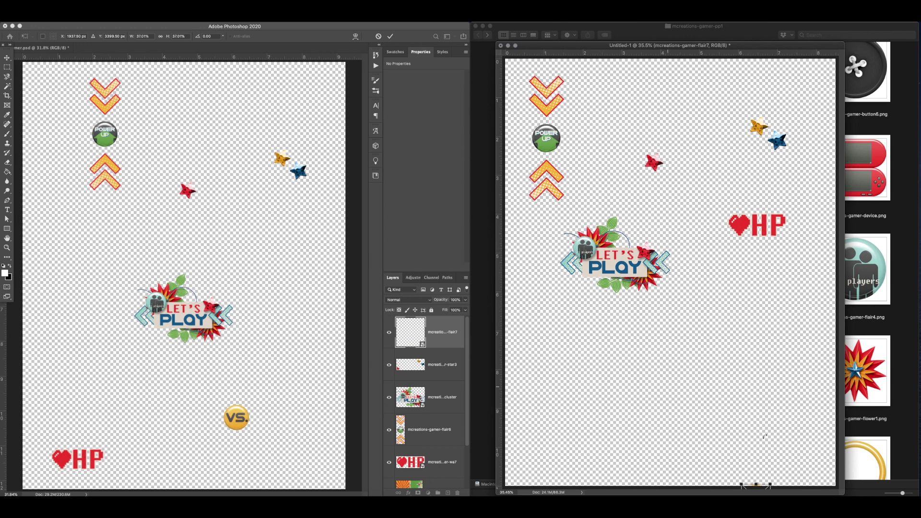
{"action": "left_click_drag", "start_coordinate": [763, 488], "coordinate": [742, 274]}
{"action": "key", "text": "Return"}
{"action": "key", "text": "shift+super+e"}
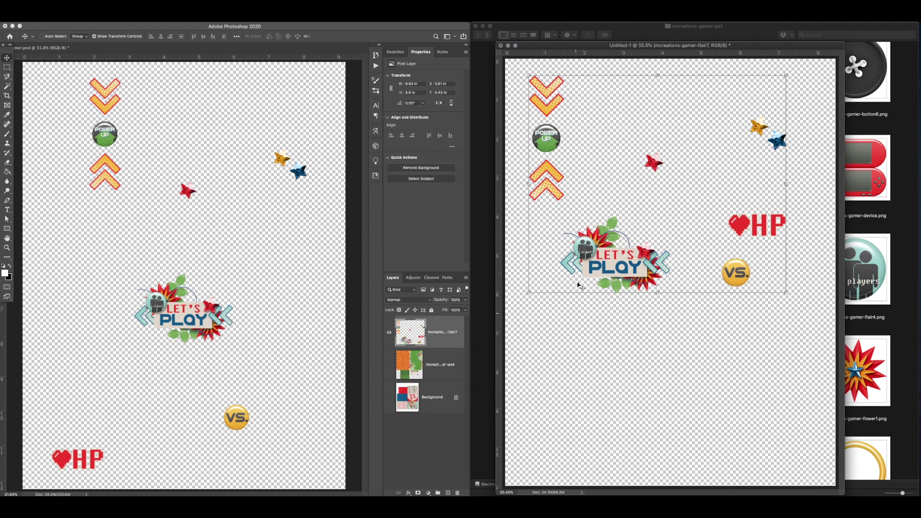
Create a new 6 × 4 inch document at 300 pixels/inch and place its window beside gamer.psd.
{"action": "key", "text": "super+n"}
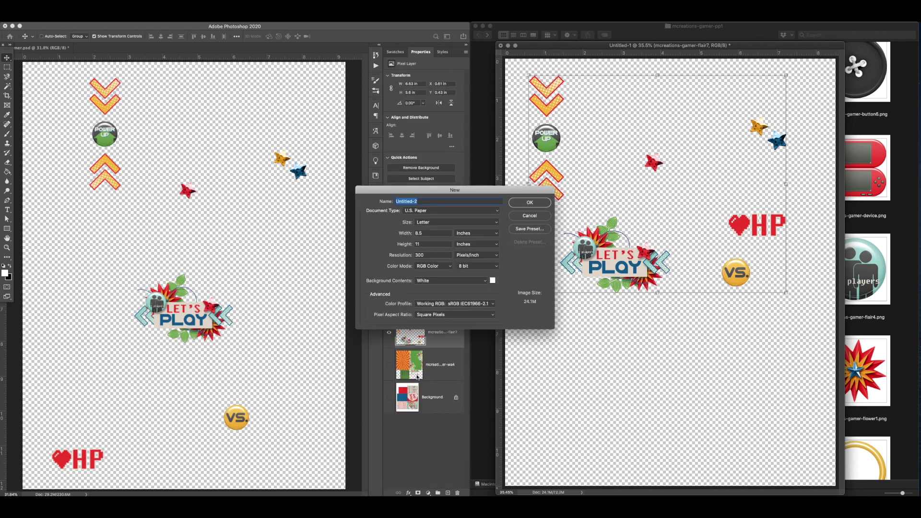
{"action": "double_click", "coordinate": [433, 233]}
{"action": "type", "text": "6"}
{"action": "key", "text": "Tab"}
{"action": "type", "text": "4"}
{"action": "key", "text": "Return"}
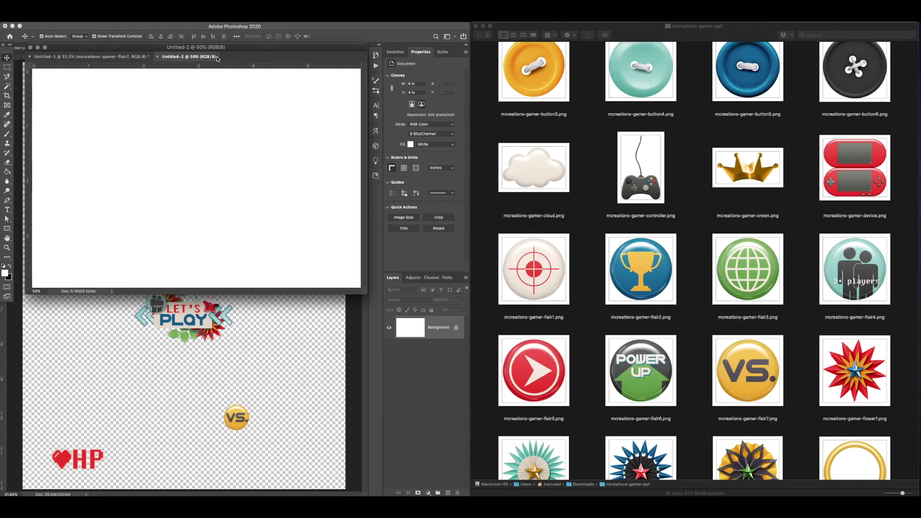
{"action": "left_click_drag", "start_coordinate": [212, 50], "coordinate": [687, 76]}
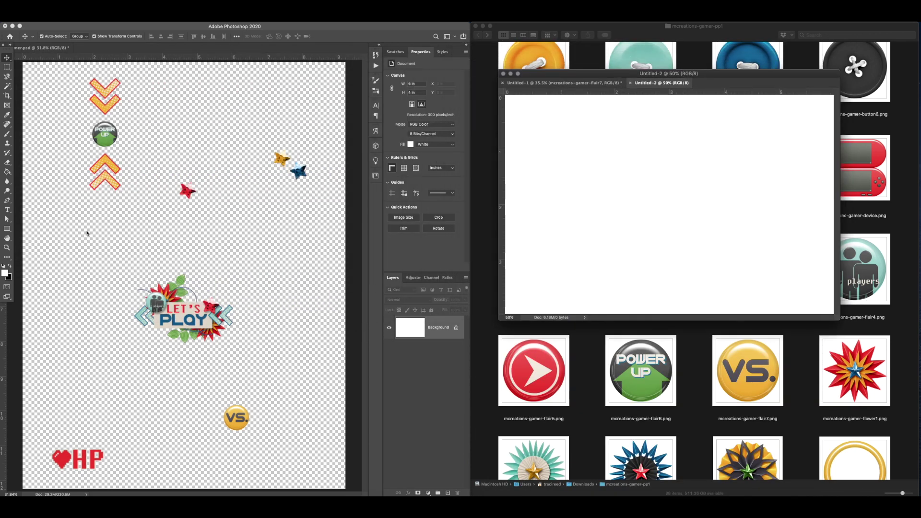
Show only the photo group, Group 2, in gamer.psd and ungroup it.
{"action": "left_click_drag", "start_coordinate": [389, 332], "coordinate": [389, 484]}
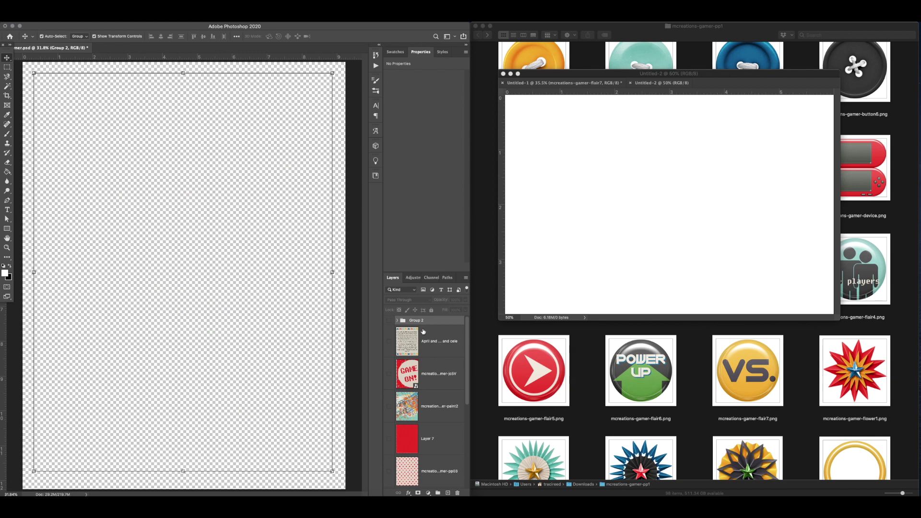
{"action": "left_click", "coordinate": [389, 320]}
{"action": "left_click_drag", "start_coordinate": [203, 343], "coordinate": [287, 391]}
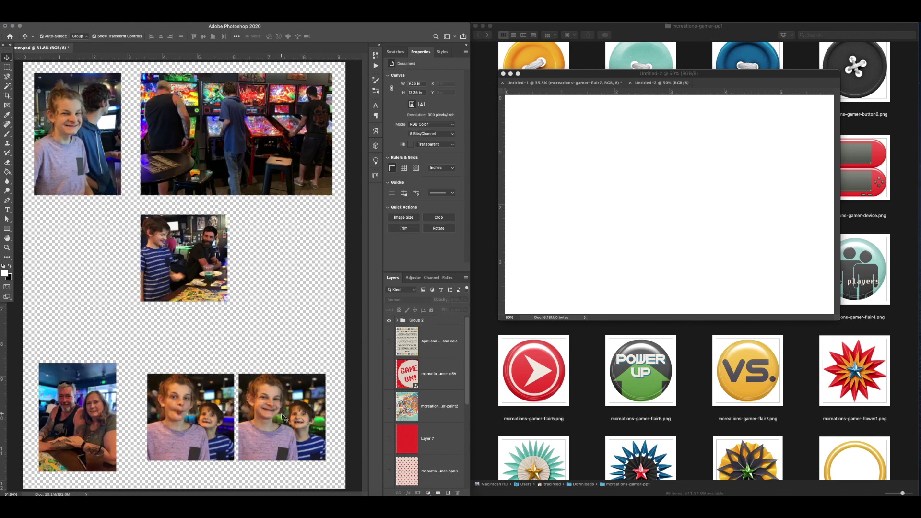
{"action": "left_click", "coordinate": [283, 417]}
{"action": "right_click", "coordinate": [408, 325]}
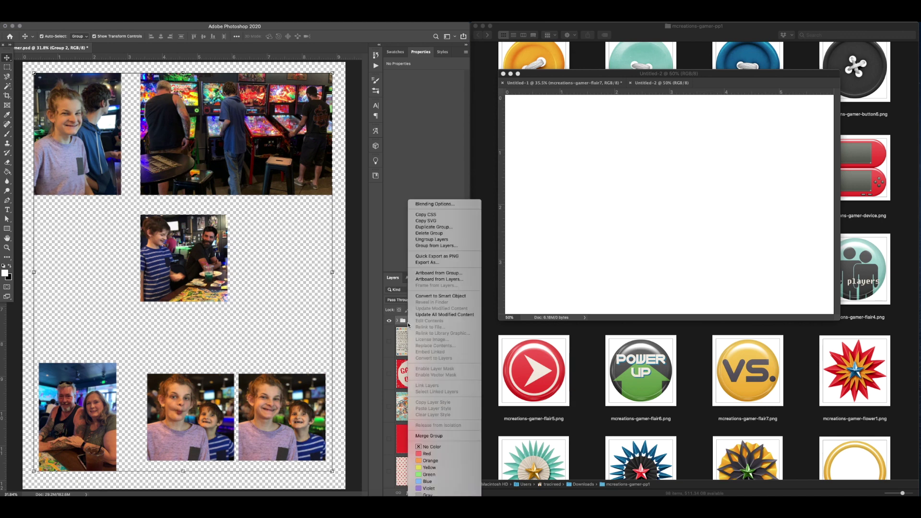
{"action": "left_click", "coordinate": [422, 239]}
{"action": "left_click", "coordinate": [271, 294]}
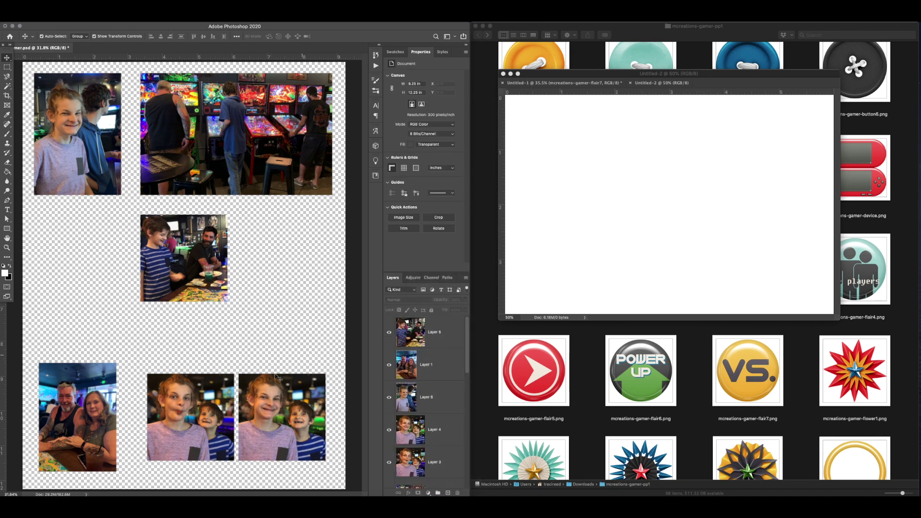
Merge the two adjoining square photos at the page's lower right into one layer, and align all photo layers on a common centre.
{"action": "left_click_drag", "start_coordinate": [276, 373], "coordinate": [222, 412]}
{"action": "key", "text": "super+e"}
{"action": "key", "text": "super+alt+a"}
{"action": "left_click", "coordinate": [161, 37]}
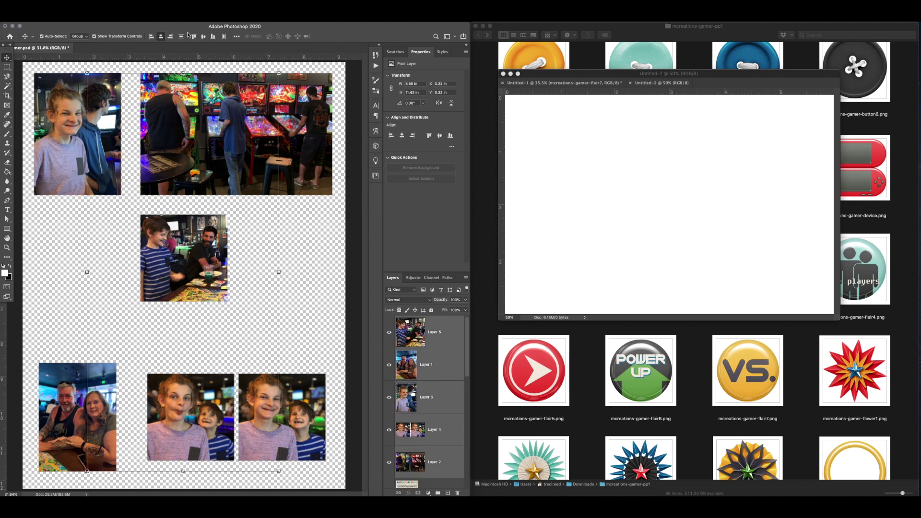
{"action": "left_click", "coordinate": [203, 37]}
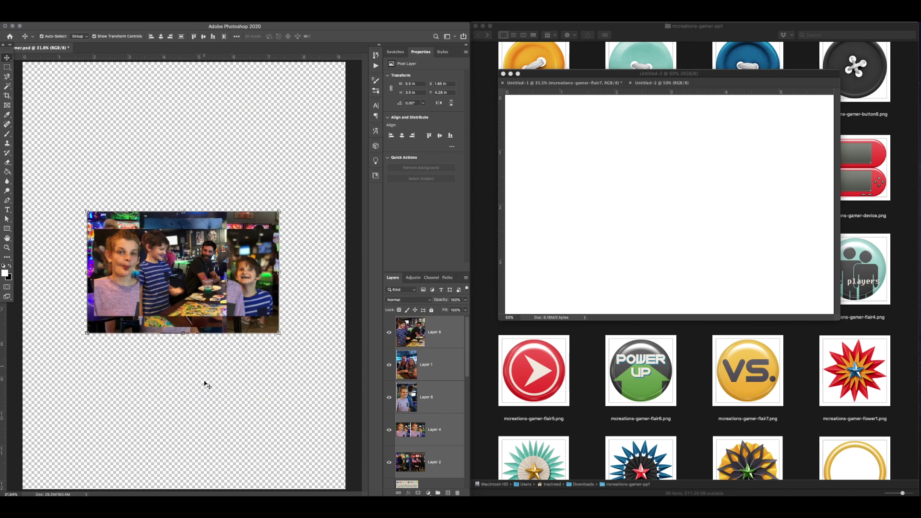
Move the stacked photo layers into the centre of the 6 × 4 inch document, and dock its window with the other open documents.
{"action": "left_click_drag", "start_coordinate": [203, 376], "coordinate": [617, 231]}
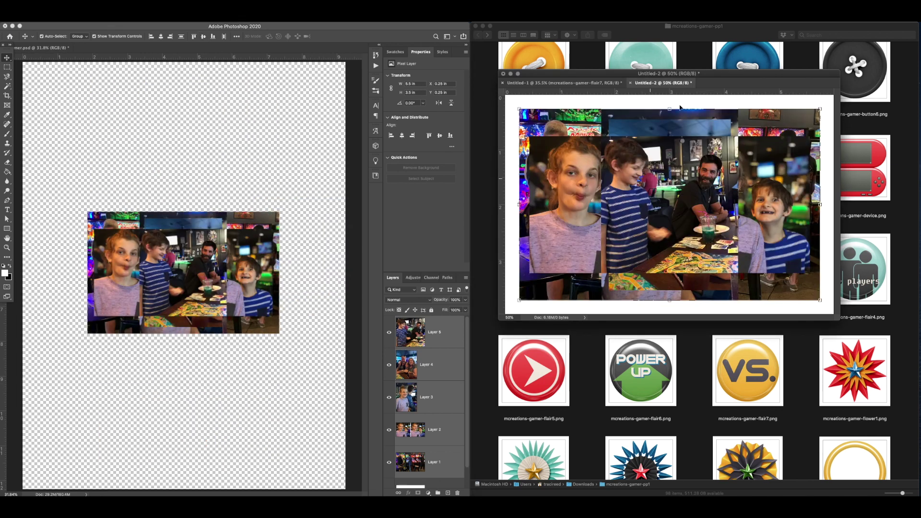
{"action": "left_click_drag", "start_coordinate": [582, 74], "coordinate": [165, 101]}
{"action": "left_click_drag", "start_coordinate": [336, 110], "coordinate": [283, 48]}
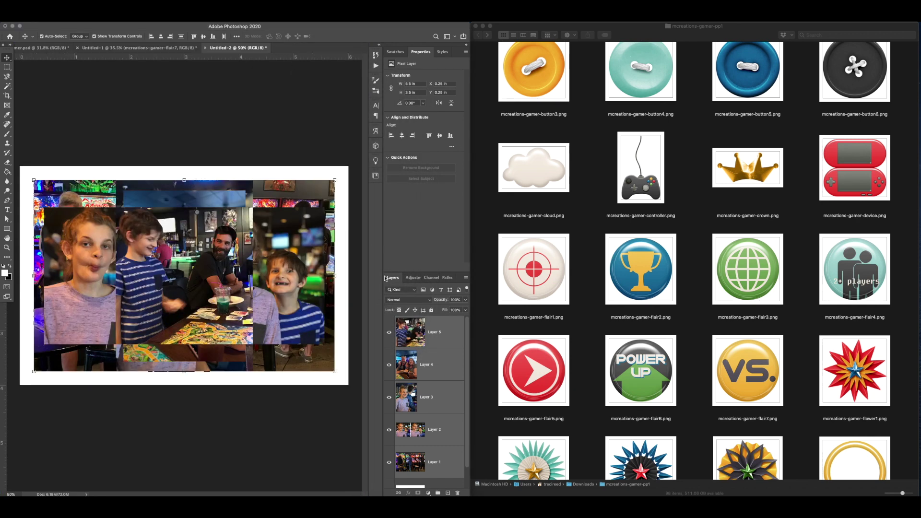
Show only the pinball machine photo, make several copies of the white background, and merge the photo with one copy.
{"action": "left_click", "coordinate": [389, 462], "text": "alt"}
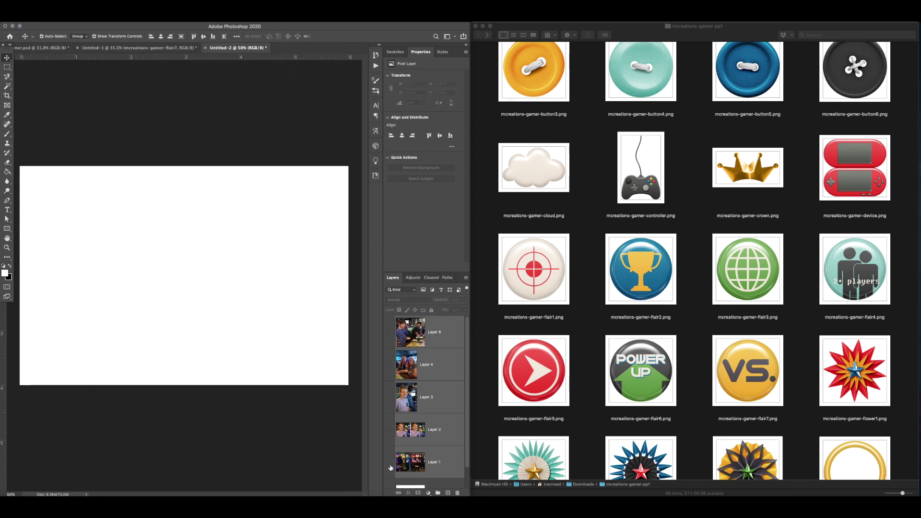
{"action": "scroll", "coordinate": [424, 458], "scroll_direction": "down", "scroll_amount": 1}
{"action": "left_click", "coordinate": [438, 465]}
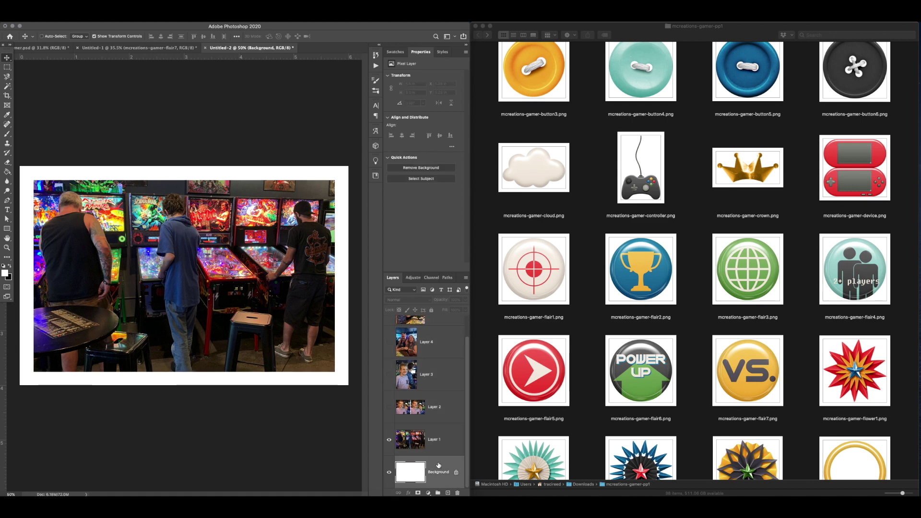
{"action": "key", "text": "super+j"}
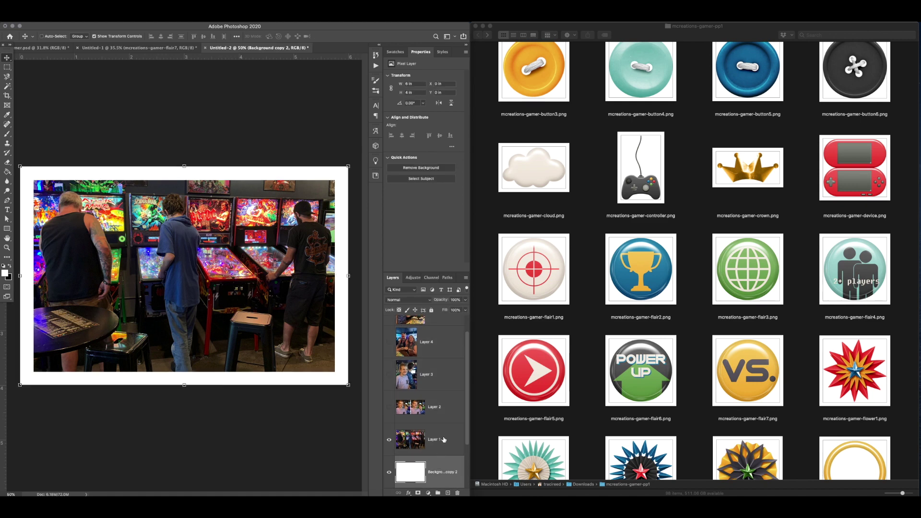
{"action": "left_click", "coordinate": [444, 439]}
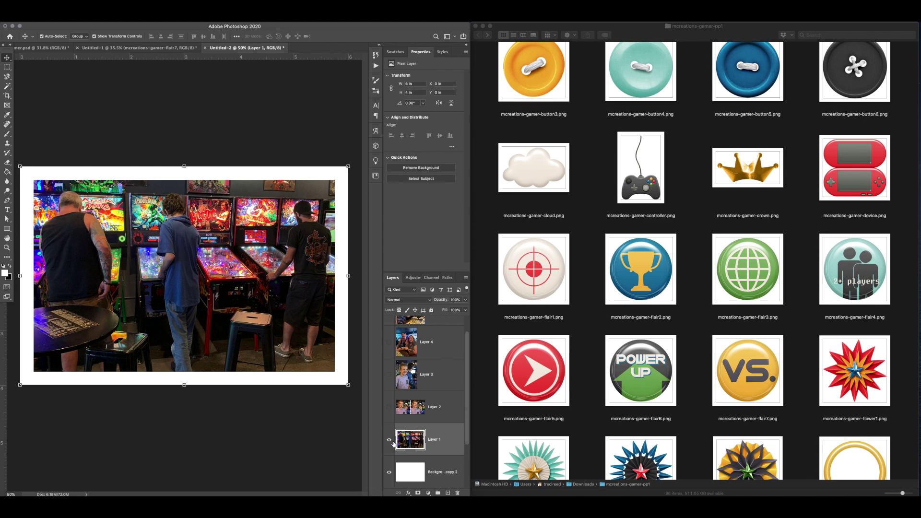
Show the layer with the two square photos instead of the pinball photo and merge it with a white background copy.
{"action": "scroll", "coordinate": [436, 442], "scroll_direction": "down", "scroll_amount": 1}
{"action": "left_click", "coordinate": [389, 392]}
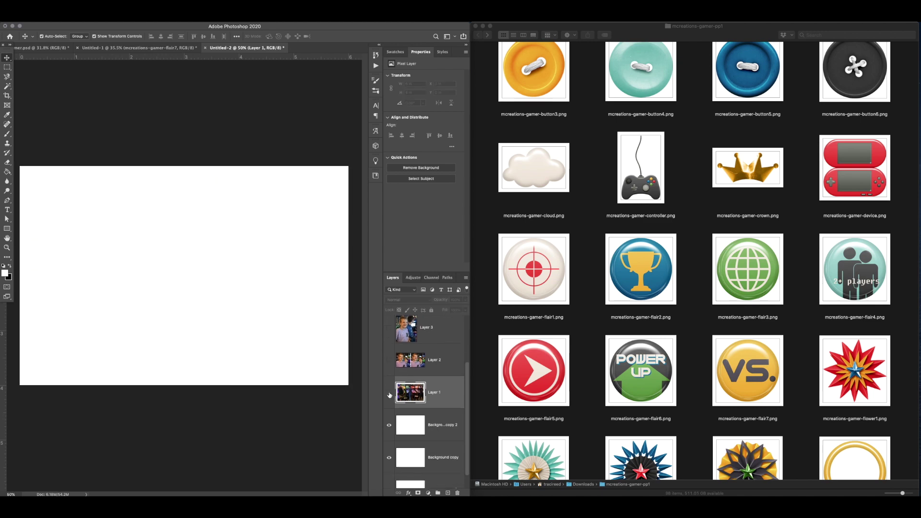
{"action": "left_click", "coordinate": [390, 361]}
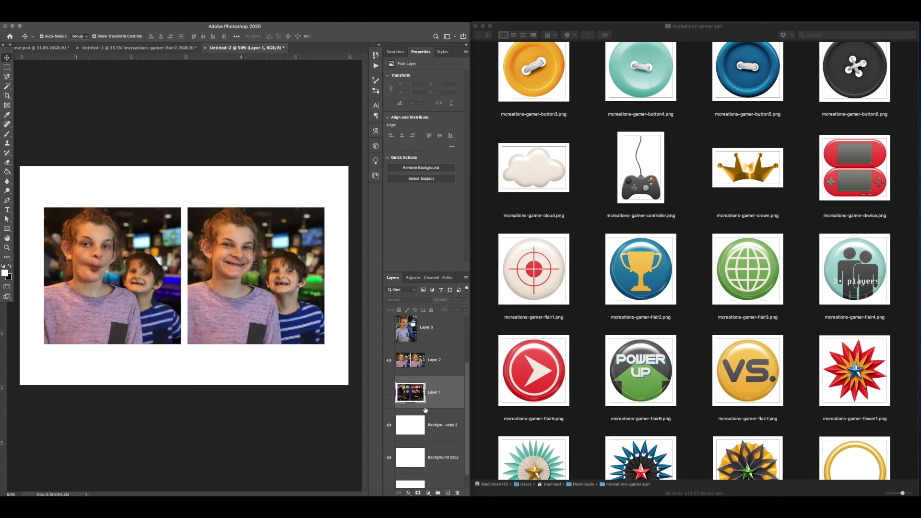
{"action": "left_click", "coordinate": [439, 366]}
Hide the square photo pair, show the two upright photos, and arrange them side by side with the couple on the sheet's right half.
{"action": "left_click", "coordinate": [389, 378]}
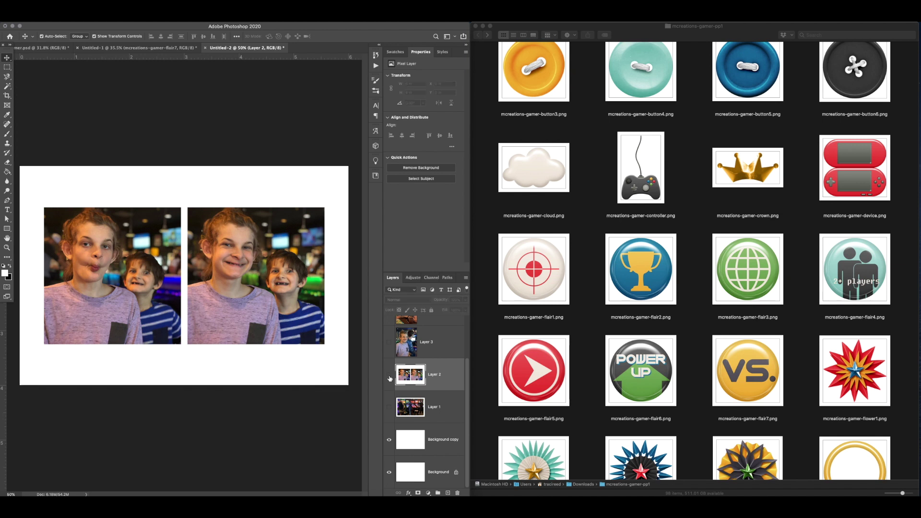
{"action": "left_click", "coordinate": [389, 343]}
{"action": "scroll", "coordinate": [392, 346], "scroll_direction": "up", "scroll_amount": 1}
{"action": "left_click", "coordinate": [388, 340]}
{"action": "left_click_drag", "start_coordinate": [207, 275], "coordinate": [346, 276]}
{"action": "left_click_drag", "start_coordinate": [225, 278], "coordinate": [145, 279]}
{"action": "left_click_drag", "start_coordinate": [282, 277], "coordinate": [221, 276]}
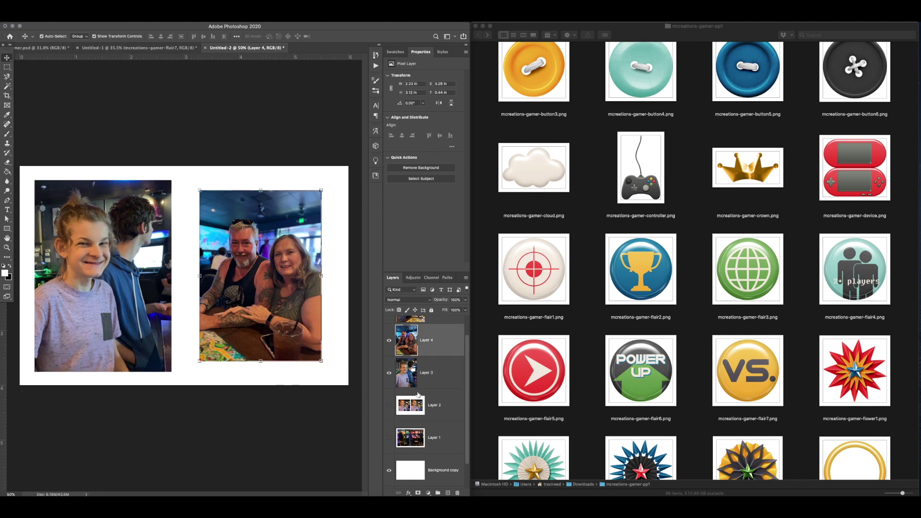
Merge the two upright photos with the white background copy into a single layer, leaving the original background separate.
{"action": "key", "text": "super+shift+e"}
{"action": "key", "text": "super+z"}
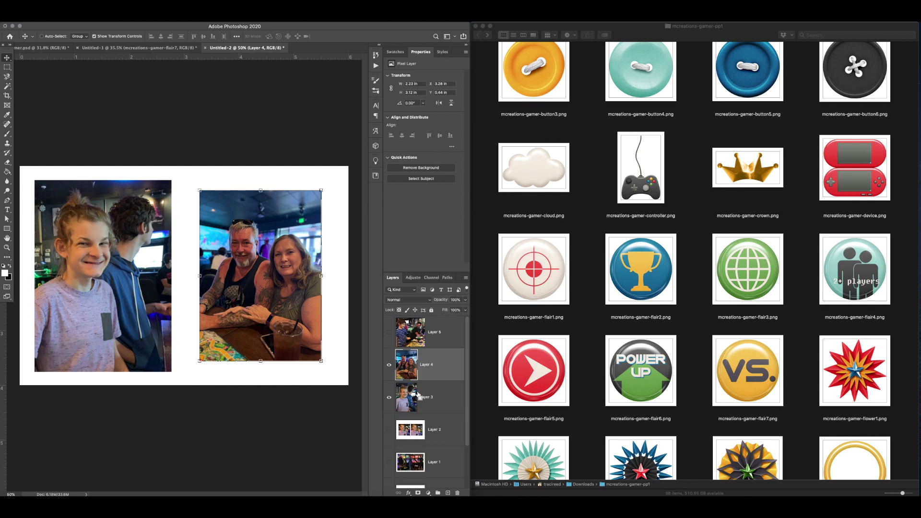
{"action": "left_click", "coordinate": [424, 345], "text": "shift"}
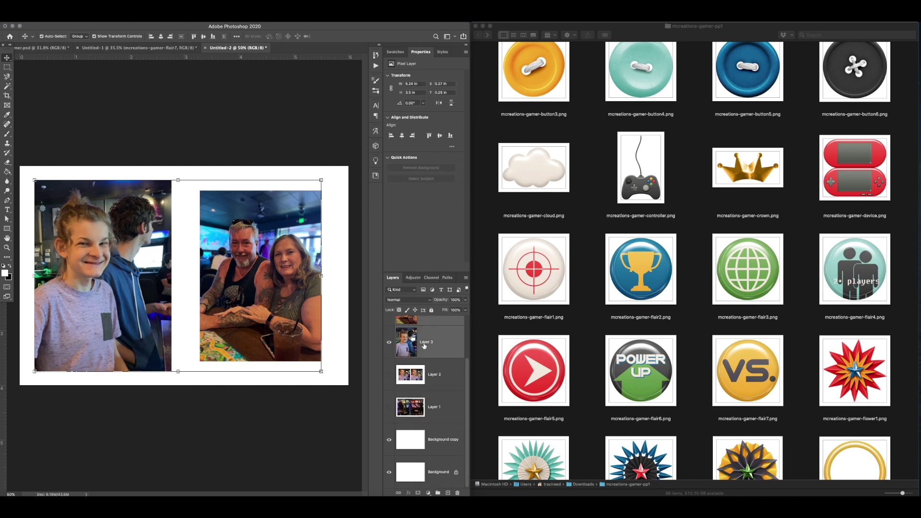
{"action": "left_click", "coordinate": [439, 439], "text": "super"}
{"action": "key", "text": "super+e"}
Show the remaining square photo, merge it into the white background, and turn the other photo sheets back on.
{"action": "left_click", "coordinate": [389, 365]}
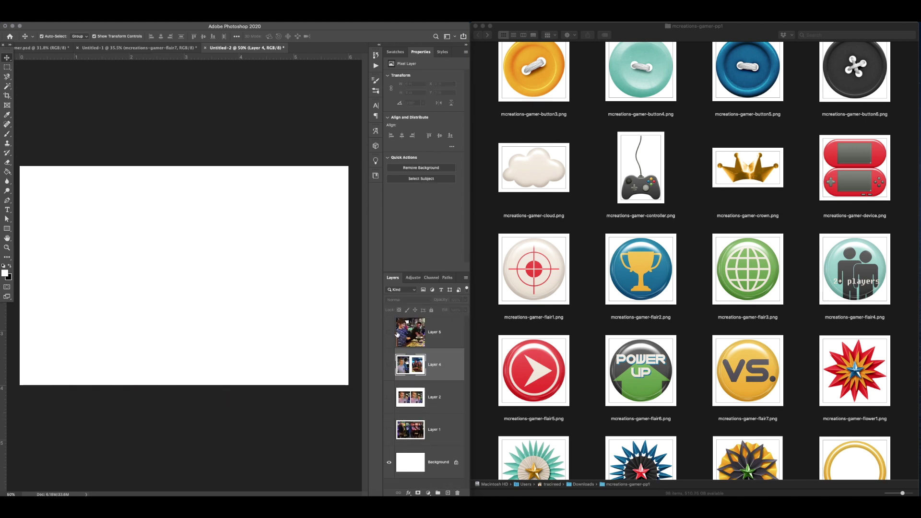
{"action": "left_click", "coordinate": [397, 335]}
{"action": "left_click", "coordinate": [389, 334]}
{"action": "right_click", "coordinate": [438, 468]}
{"action": "left_click", "coordinate": [440, 460]}
{"action": "key", "text": "super+z"}
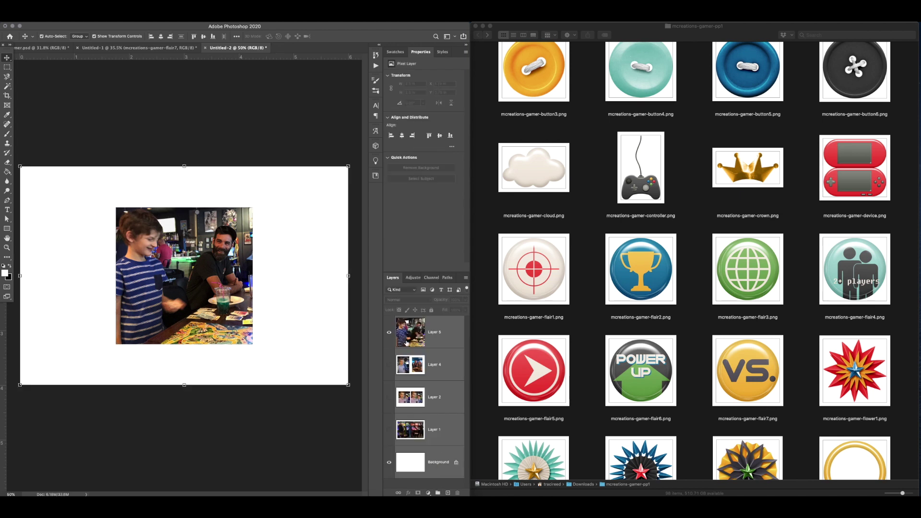
{"action": "key", "text": "super+shift+e"}
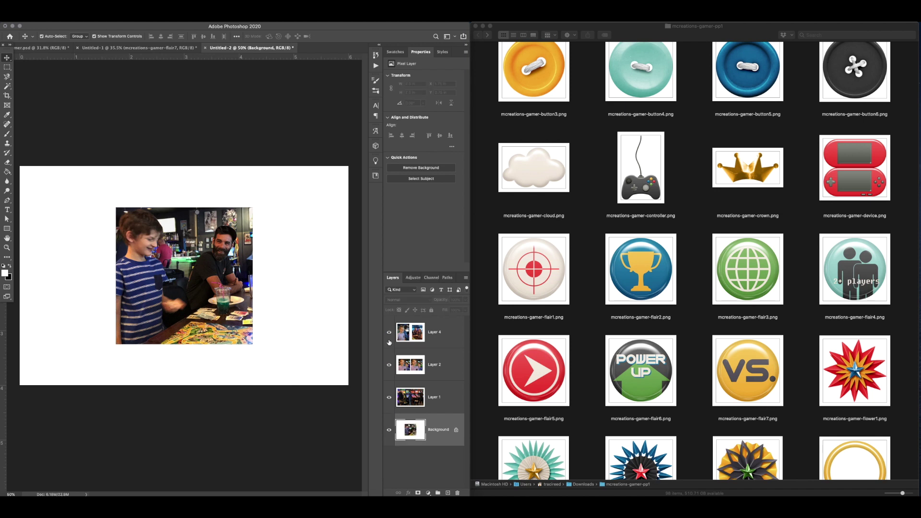
{"action": "left_click", "coordinate": [389, 332]}
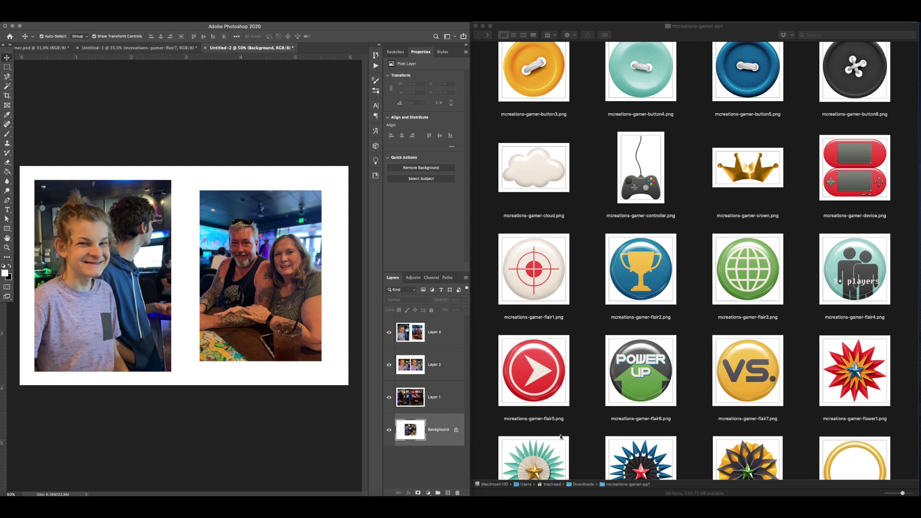
{"action": "right_click", "coordinate": [761, 499]}
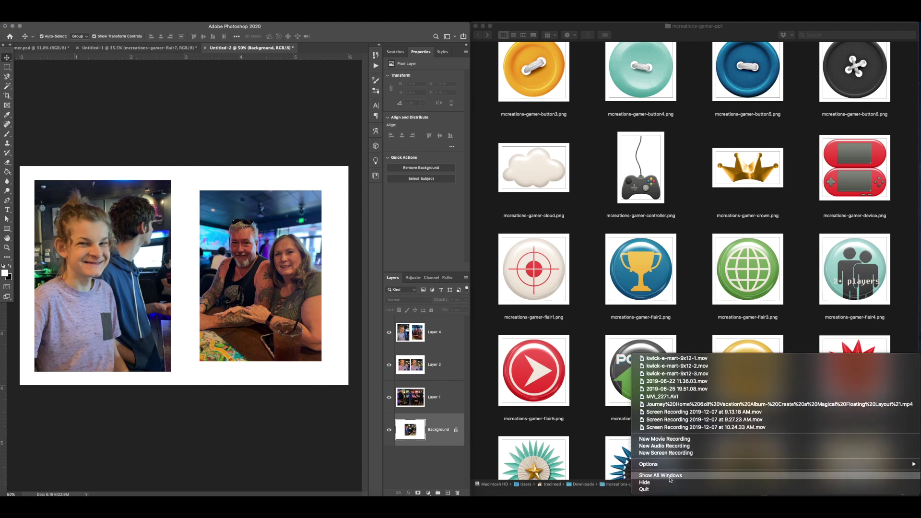
{"action": "left_click", "coordinate": [690, 453]}
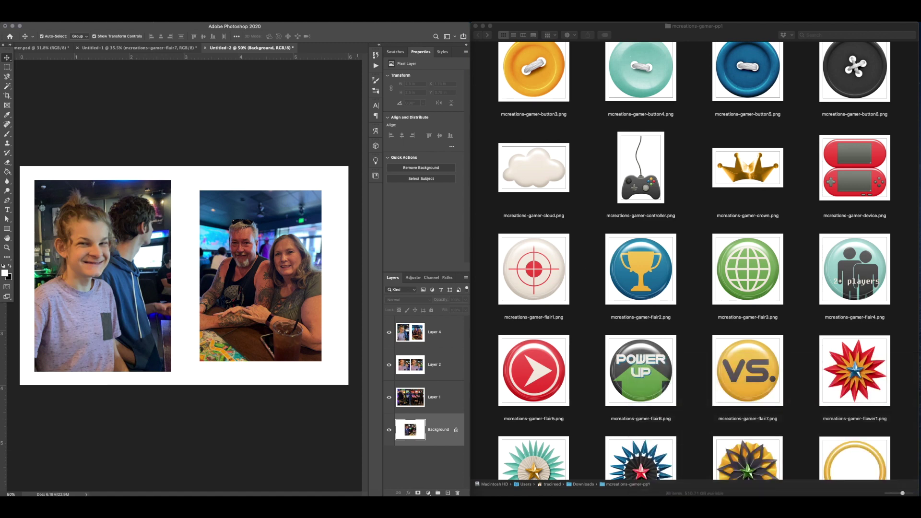